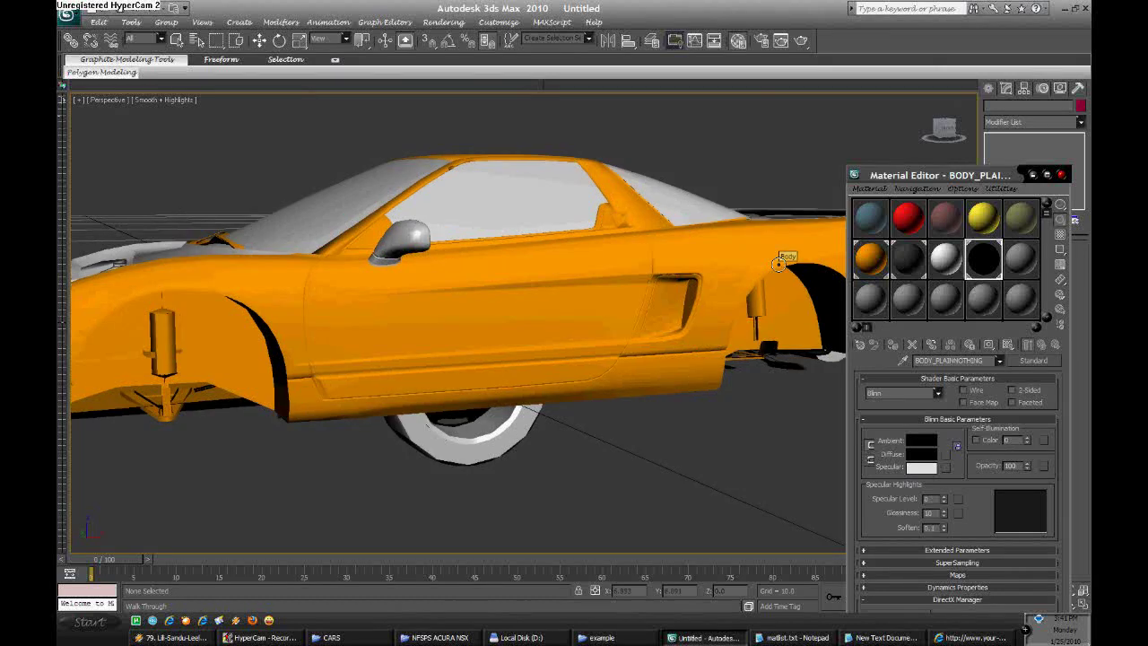
Compare the car model against the blue NSX reference photo
key("alt+Tab")
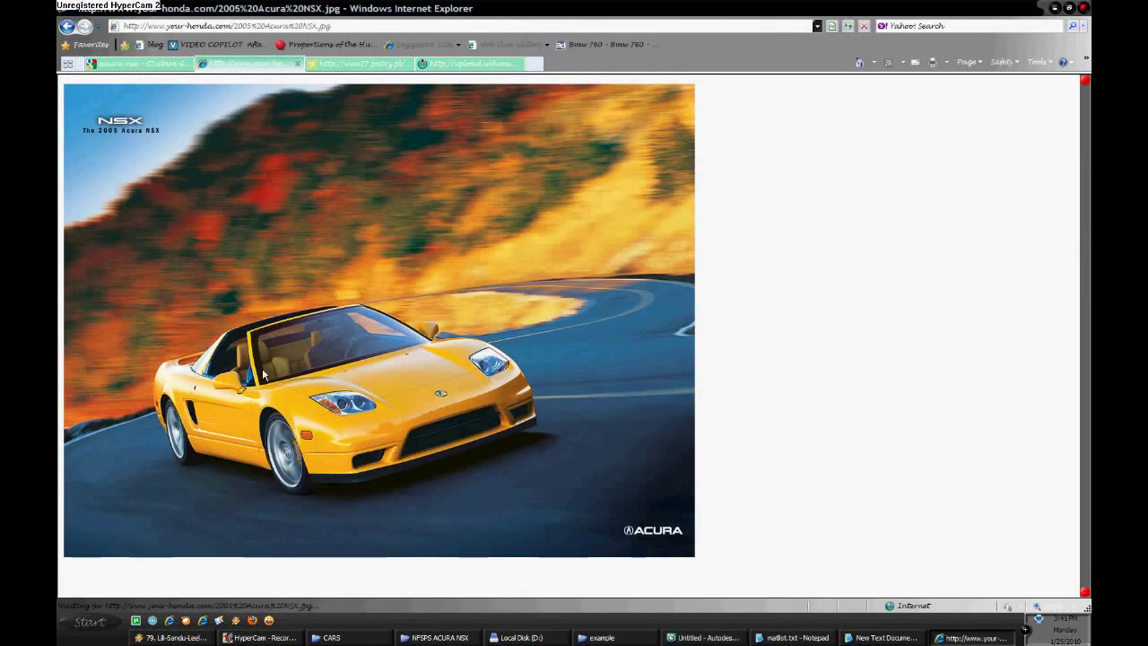
left_click(359, 63)
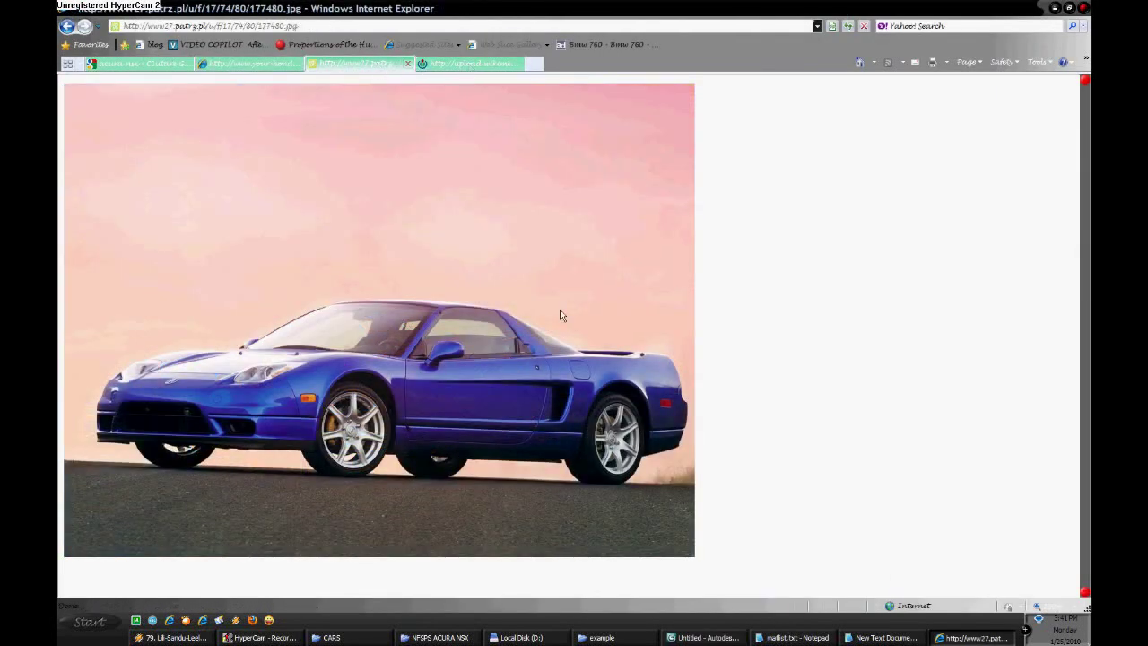
left_click(704, 638)
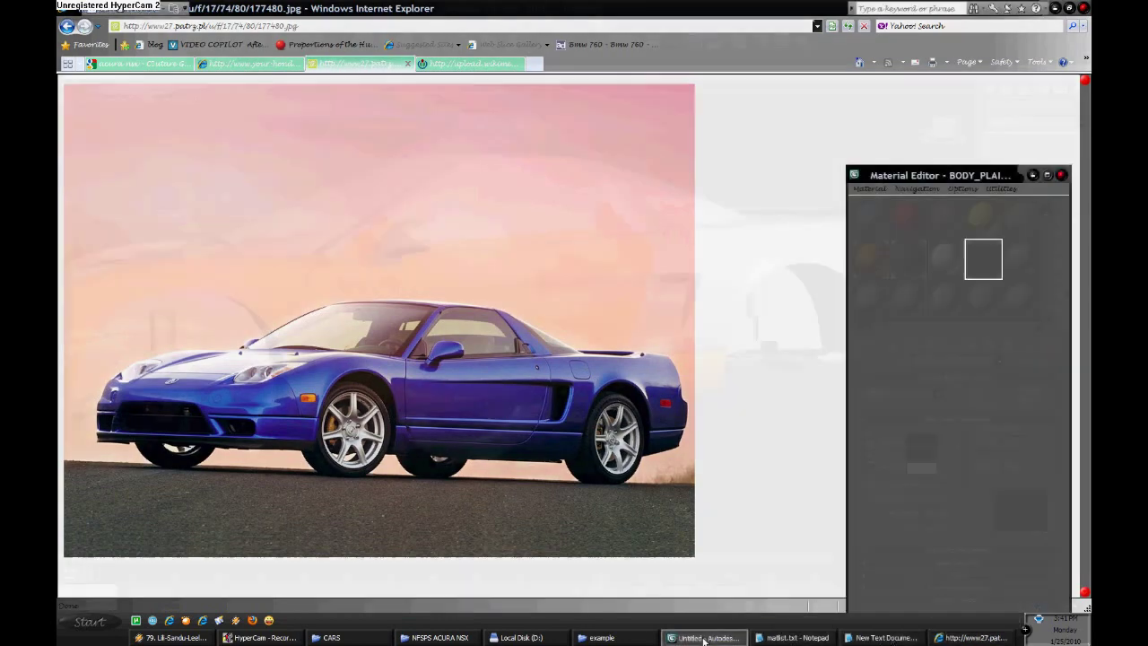
scroll(667, 416, "up", 5)
scroll(667, 416, "down", 3)
scroll(689, 413, "down", 2)
scroll(717, 410, "down", 1)
scroll(726, 410, "down", 1)
scroll(671, 366, "up", 1)
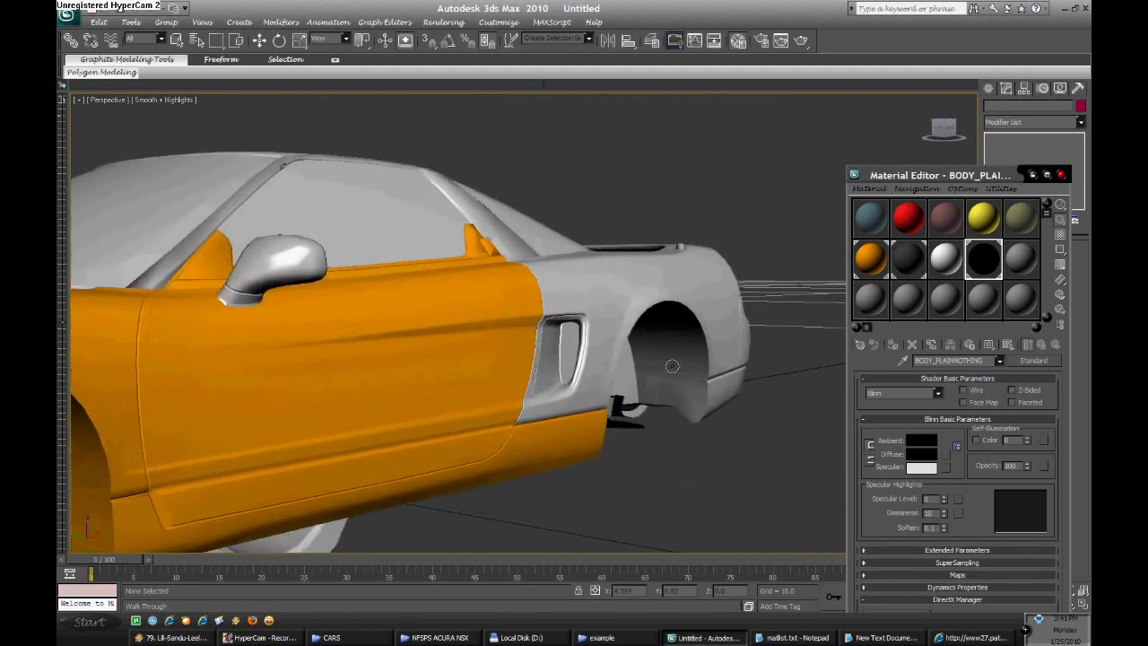
Detach the car body's side air-intake polygons into a new object
key("w")
left_click(634, 316)
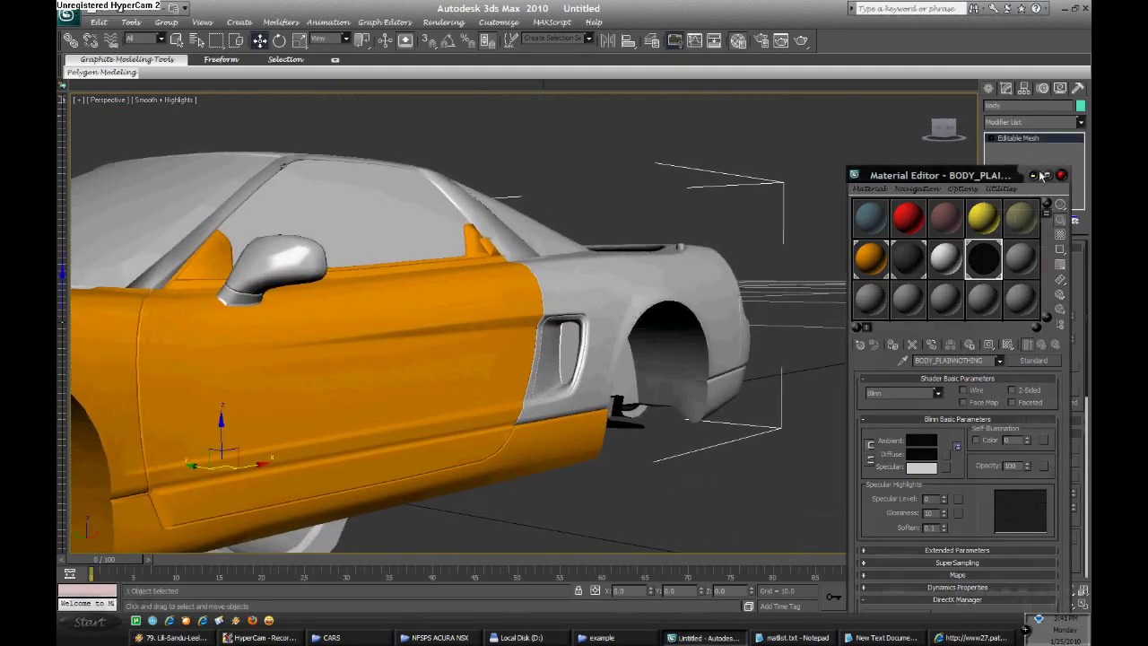
left_click(1034, 175)
left_click(1046, 265)
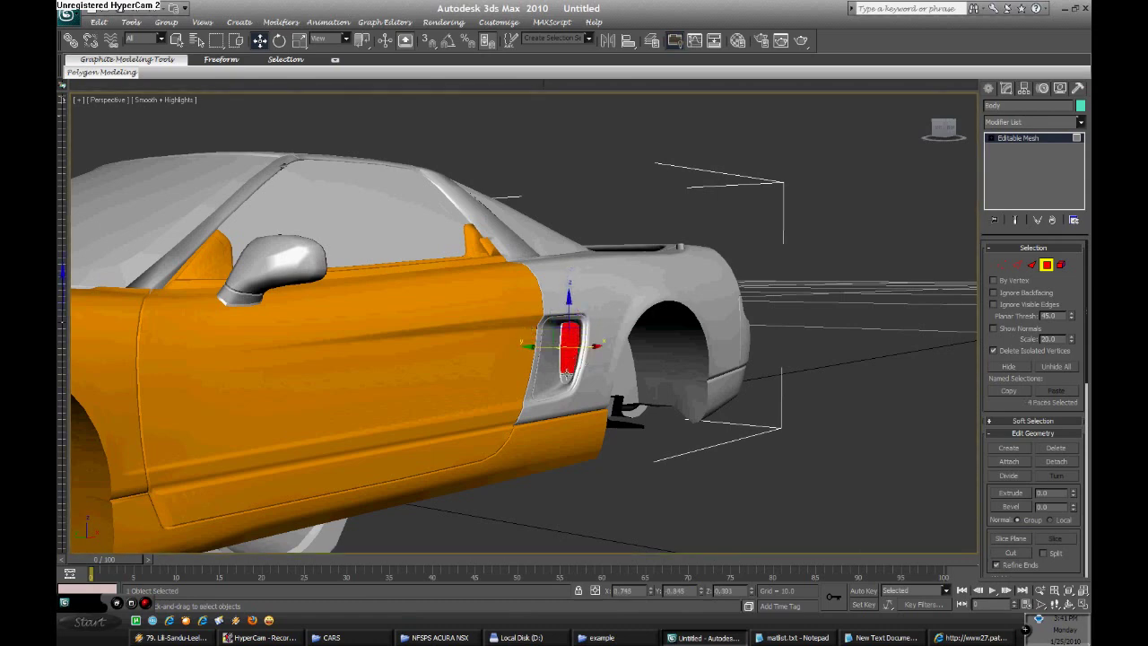
mouse_move(699, 355)
middle_mouse_down("alt")
mouse_move(1010, 338)
mouse_move(750, 355)
middle_mouse_up("alt")
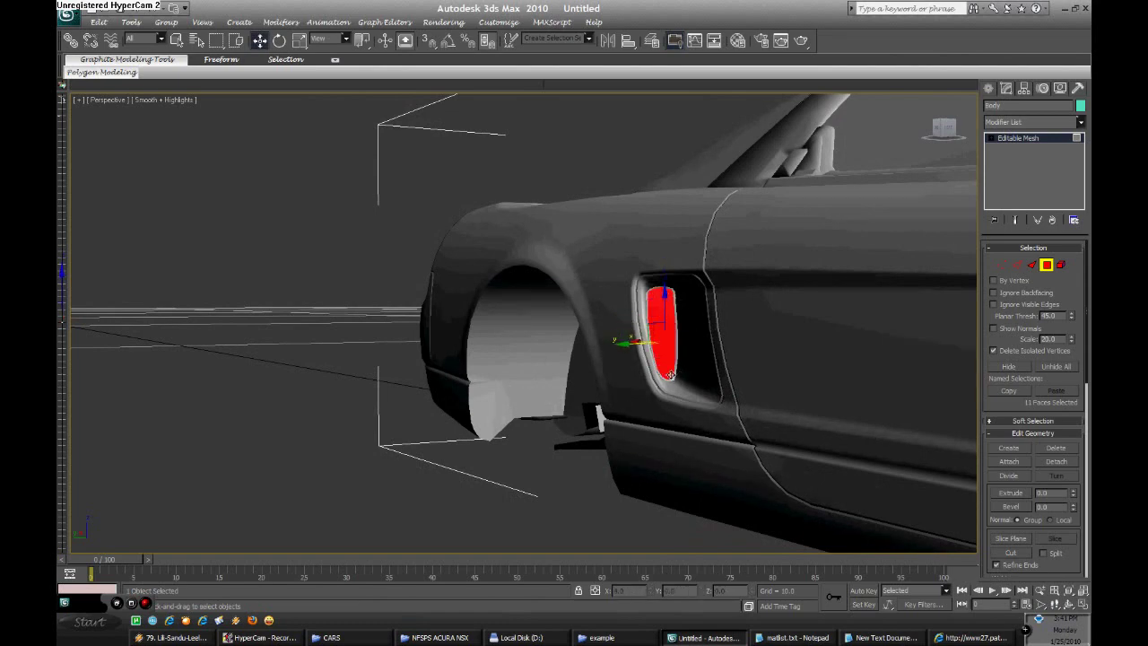
left_click(1064, 465)
left_click(563, 295)
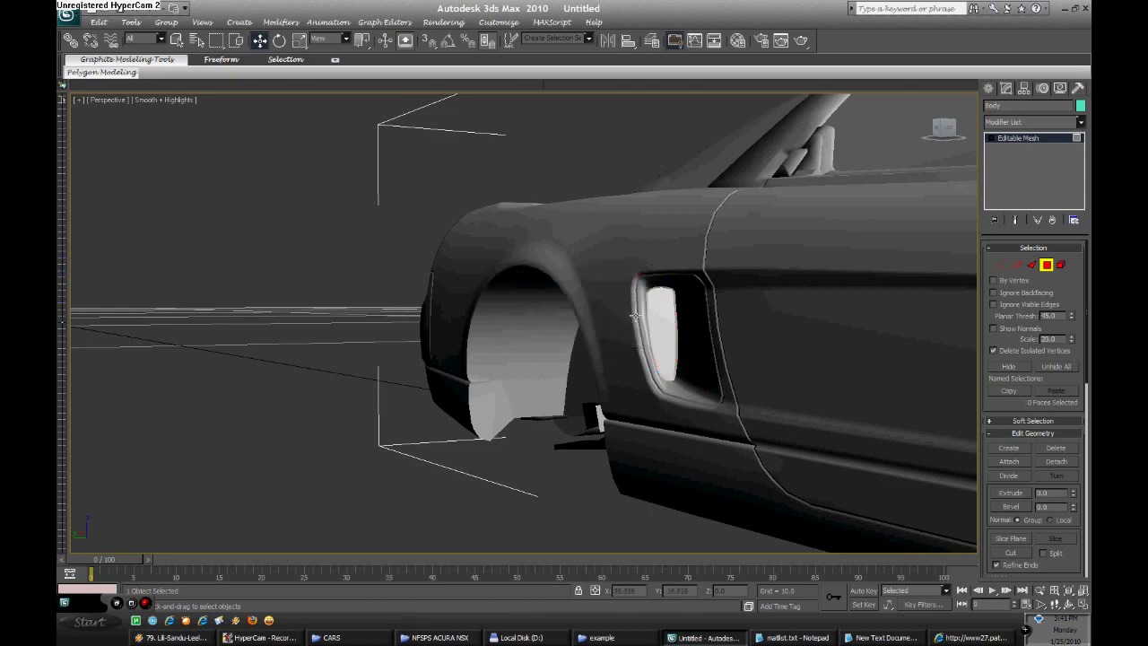
Move the Material Editor aside, clear the selection and walk the view through the car body
key("m")
left_click_drag(997, 186, 881, 327)
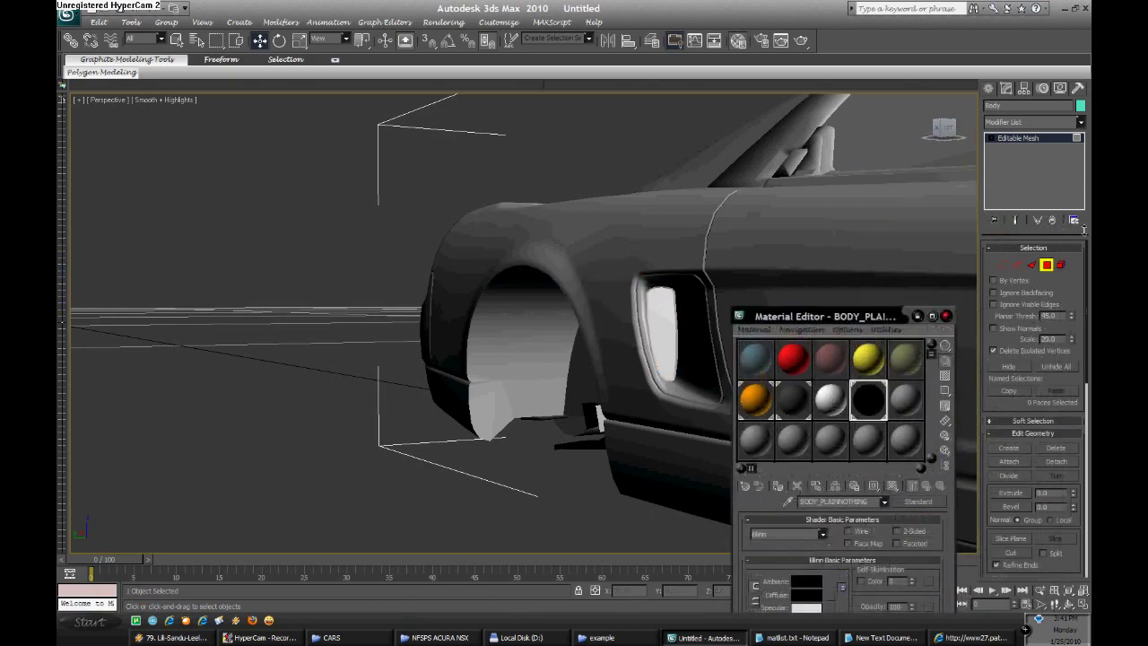
left_click_drag(855, 414, 834, 404)
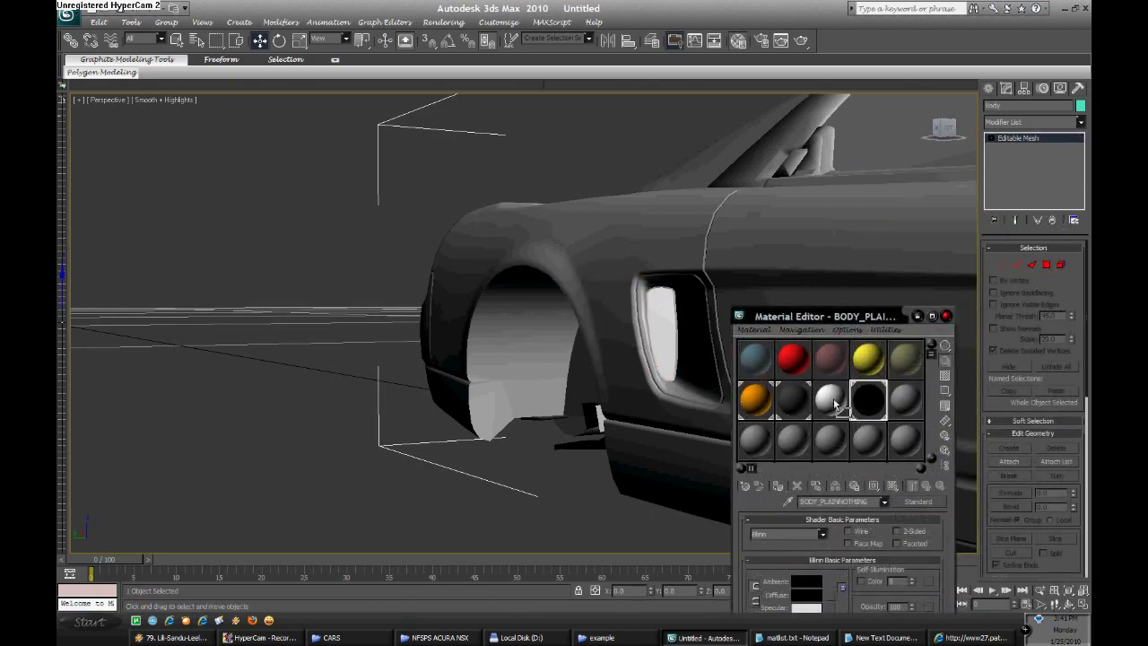
right_click(667, 315)
key("Up")
left_click_drag(704, 291, 705, 290)
key("Up")
key("Up")
key("Up")
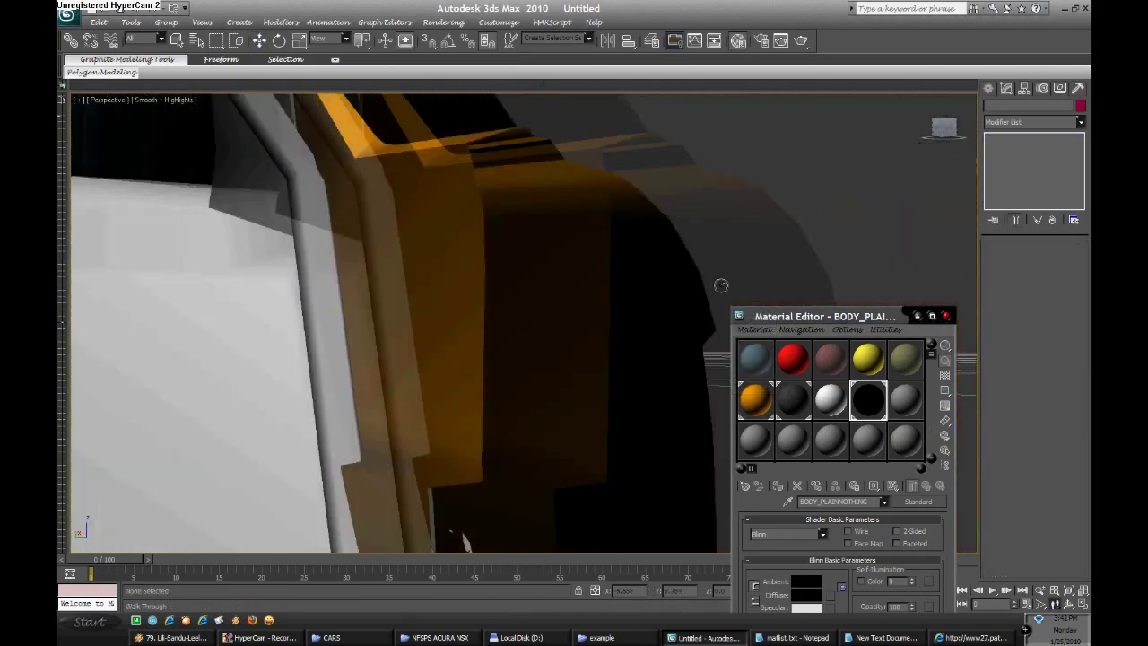
key("Down")
key("Down")
key("Down")
key("Down")
key("Down")
key("Down")
key("Down")
key("Down")
Check the rear and yellow NSX reference photos
left_click(973, 637)
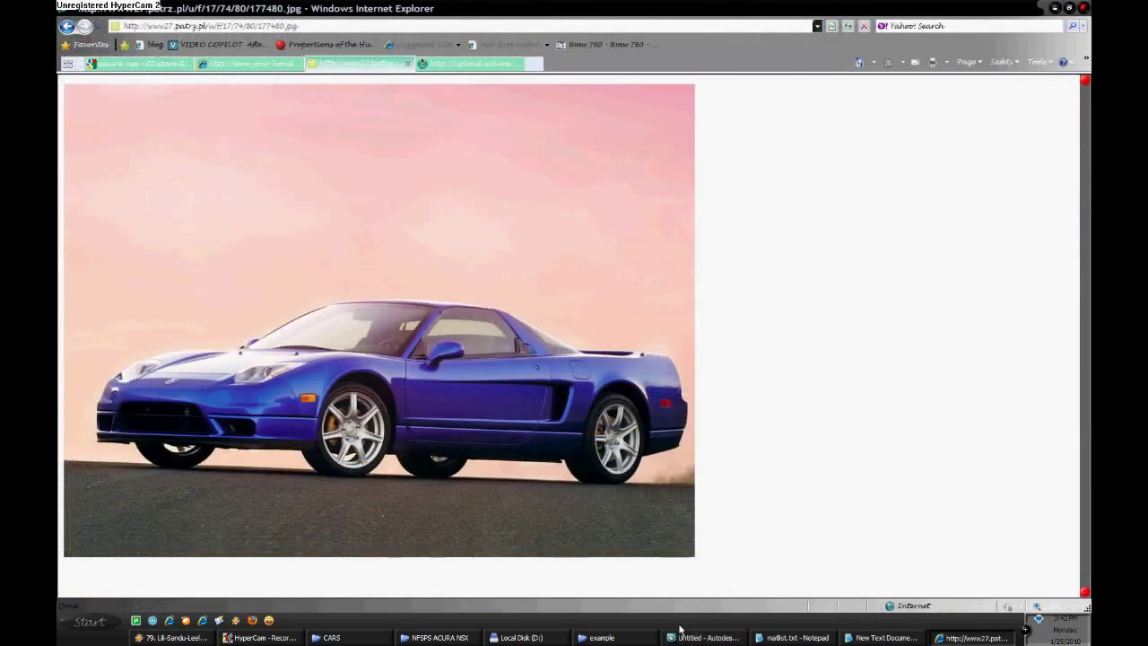
left_click(457, 65)
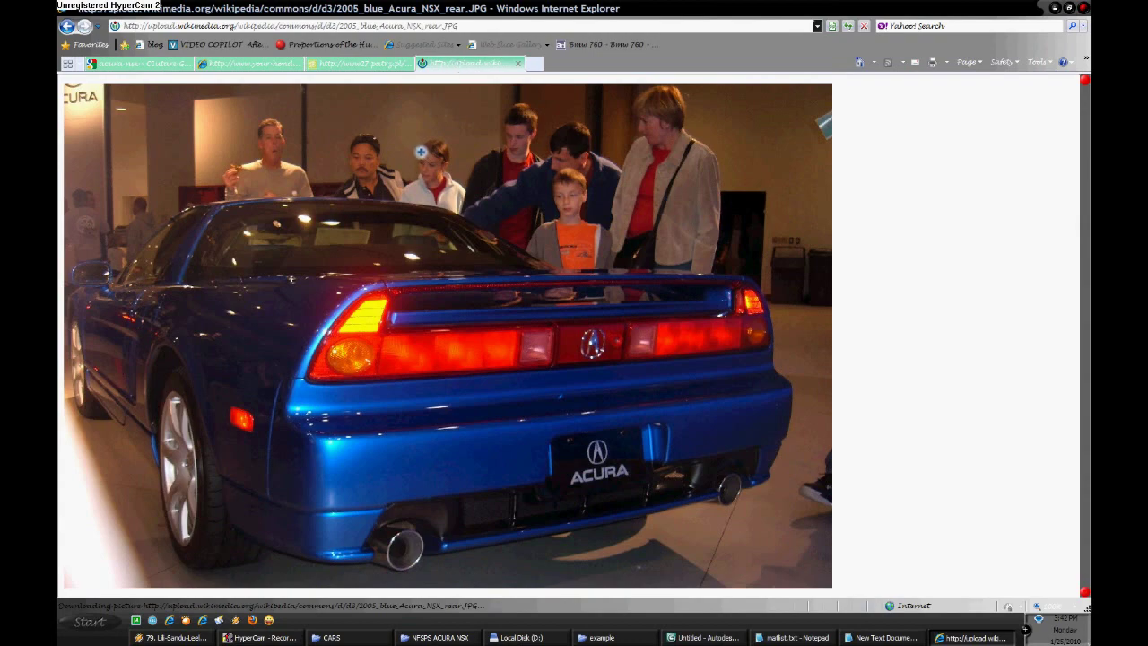
left_click(268, 64)
left_click(702, 637)
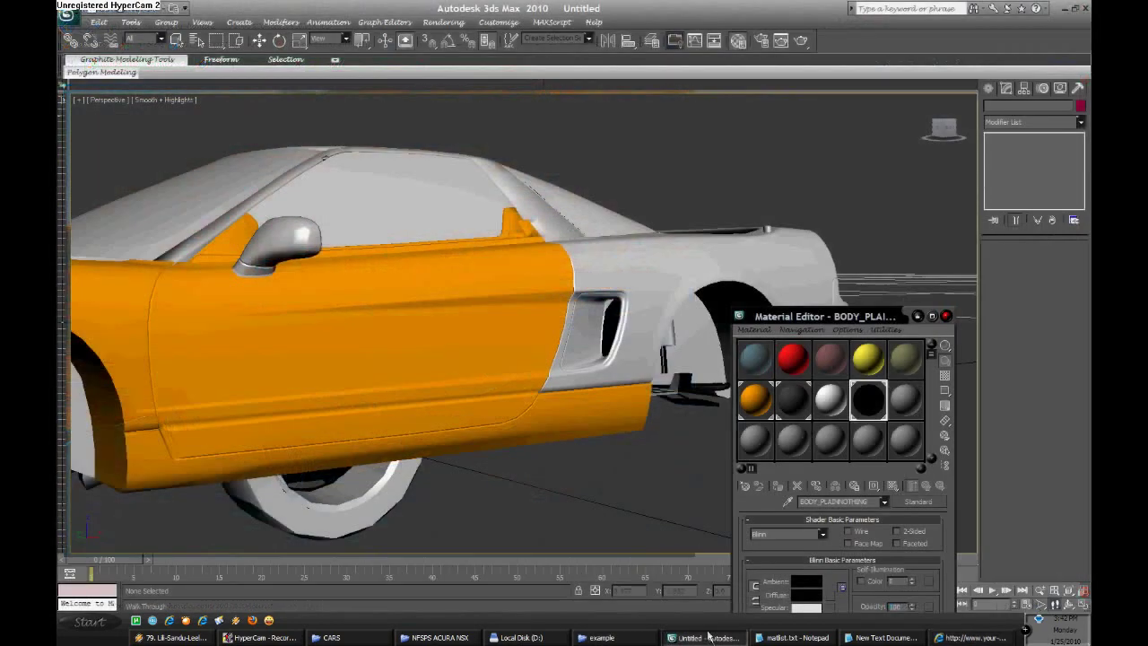
Drag the orange body material onto the white rear panel and compare it with the rear reference photo
mouse_move(641, 286)
left_mouse_down()
mouse_move(676, 321)
mouse_move(751, 301)
mouse_move(455, 311)
mouse_move(531, 321)
mouse_move(429, 299)
left_mouse_up()
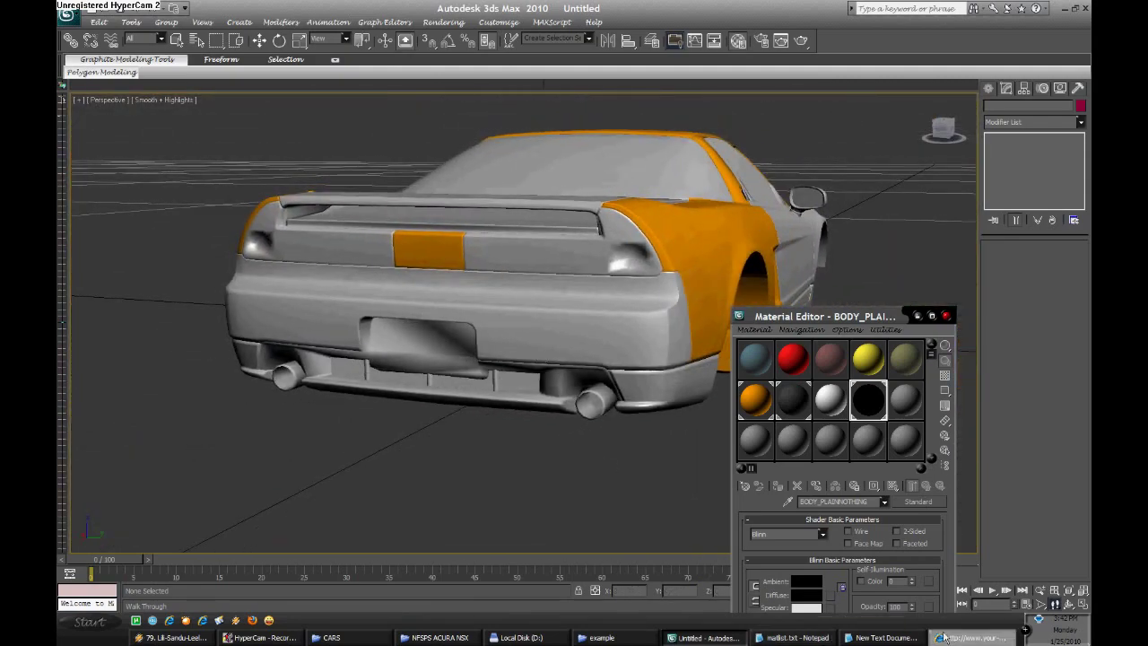
left_click(973, 637)
left_click(466, 63)
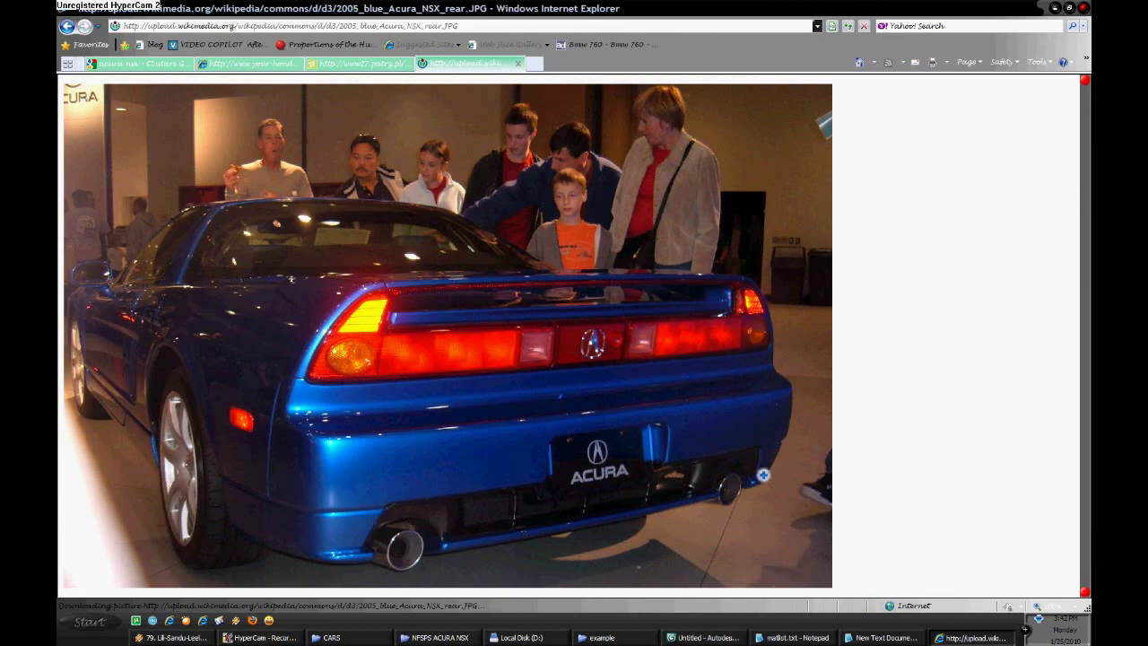
left_click(690, 637)
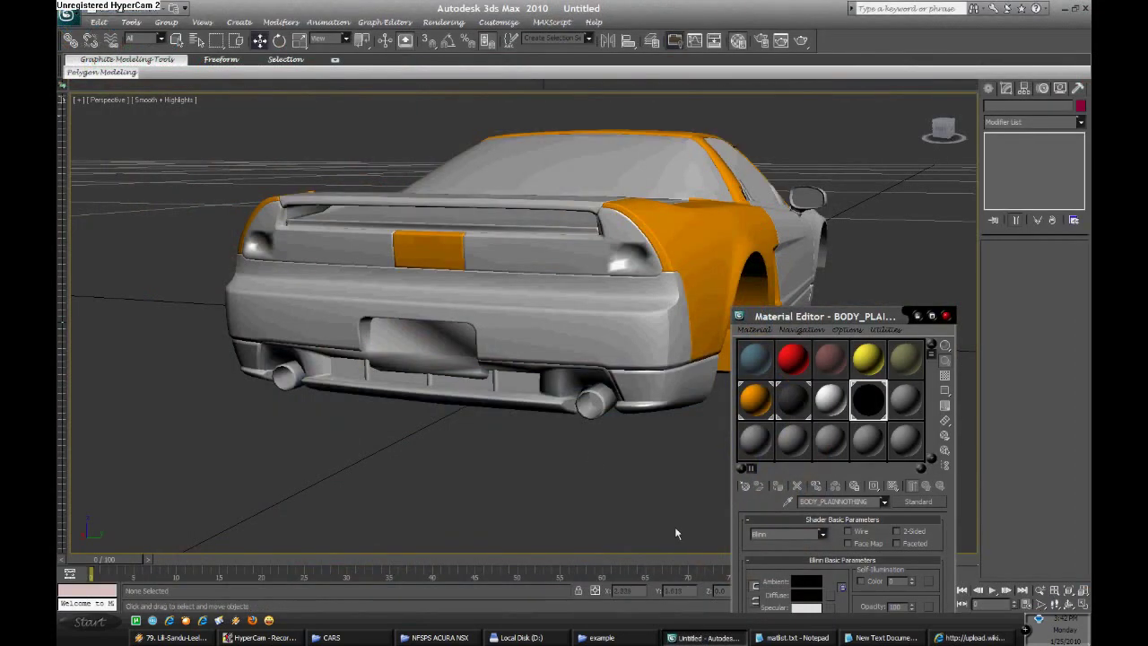
Recheck the rear reference photo, then zoom in and select the car body
left_click(740, 633)
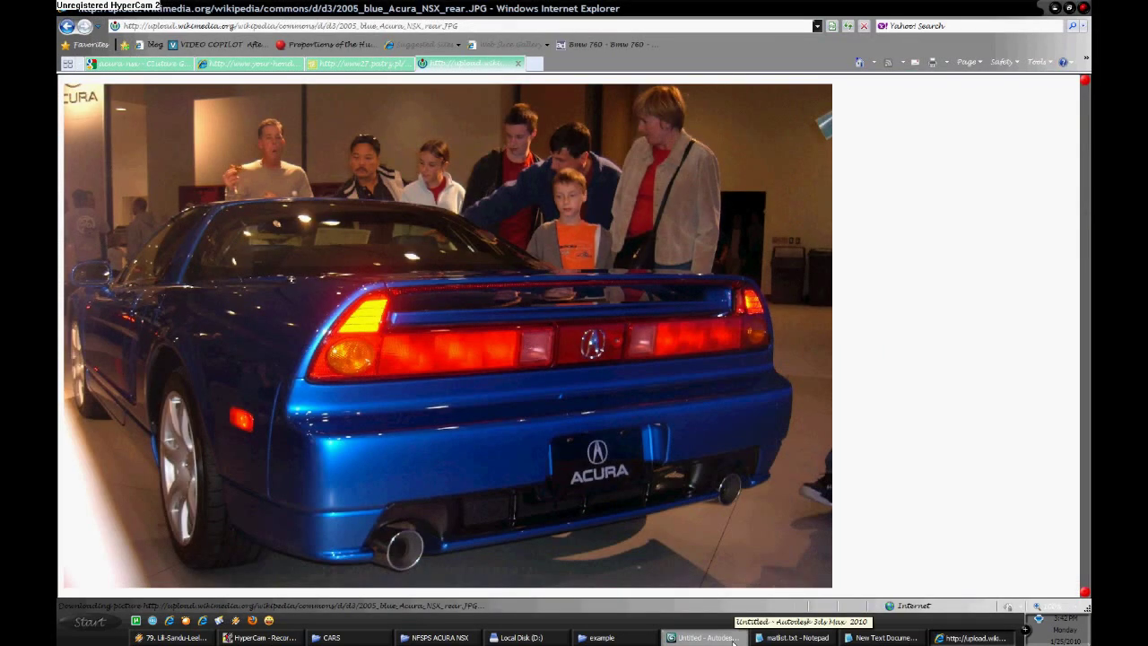
left_click(733, 641)
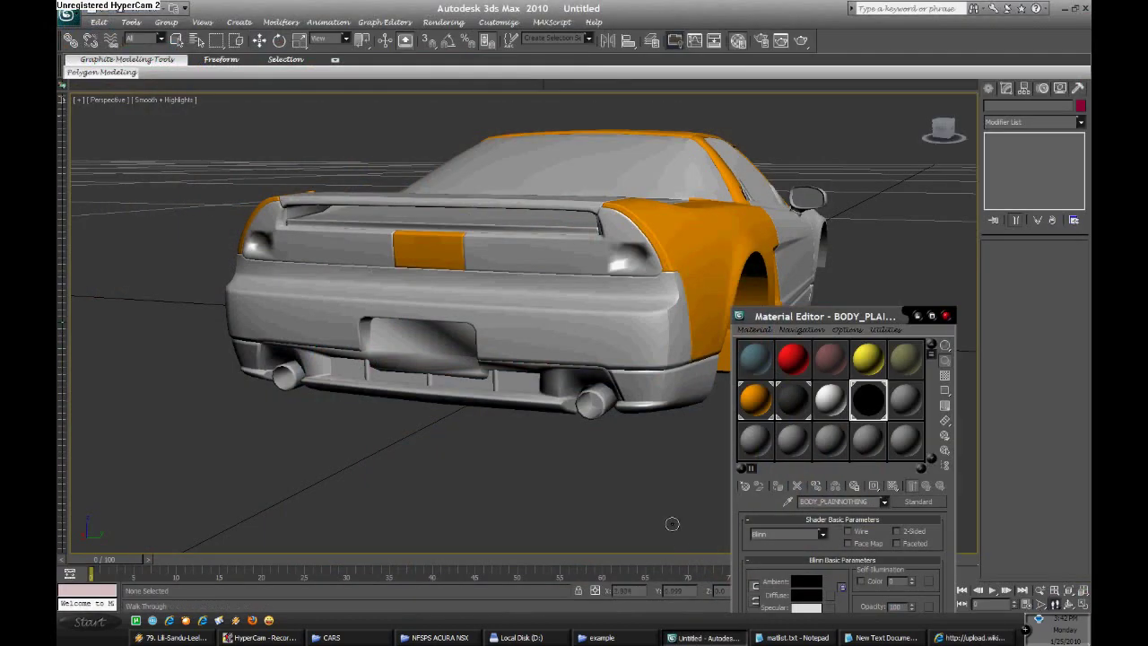
scroll(673, 525, "up", 3)
scroll(672, 524, "up", 2)
left_click(708, 341)
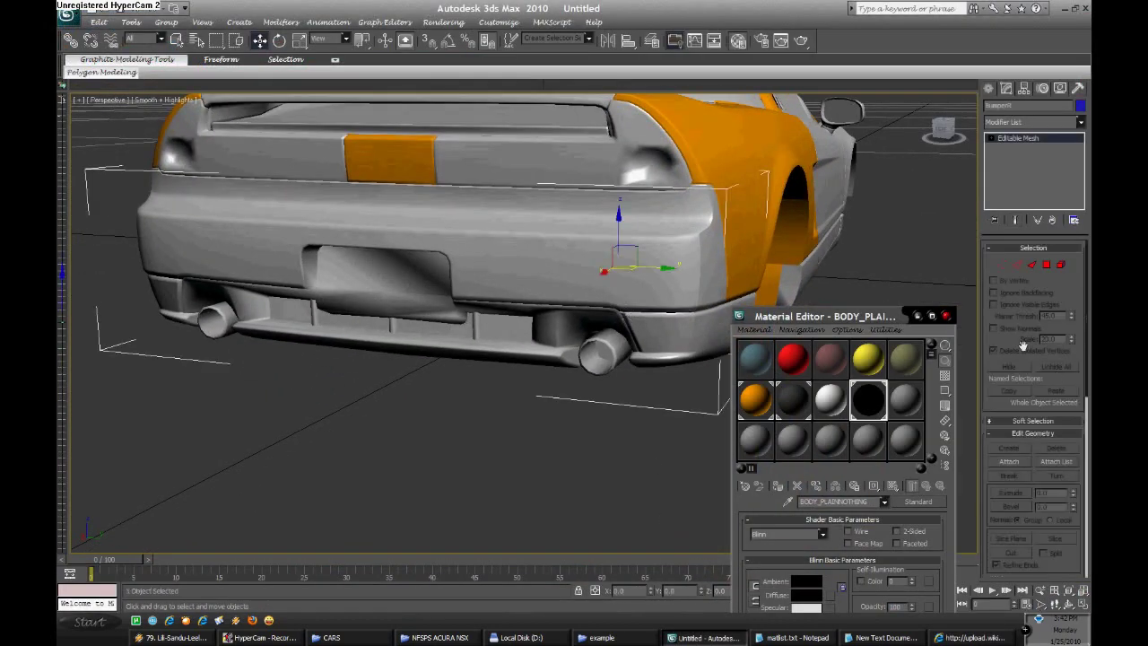
Detach the lower rear bumper polygons into a separate object
left_click(945, 316)
left_click(1045, 264)
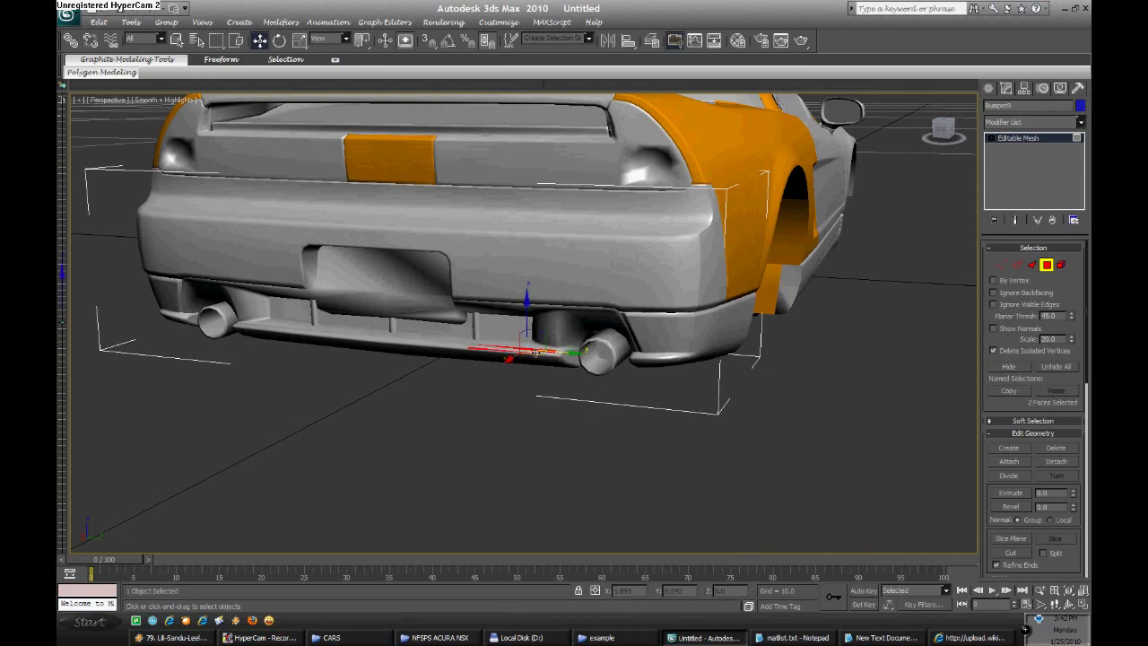
left_click(537, 352)
middle_click_drag(536, 353, 790, 333, "alt")
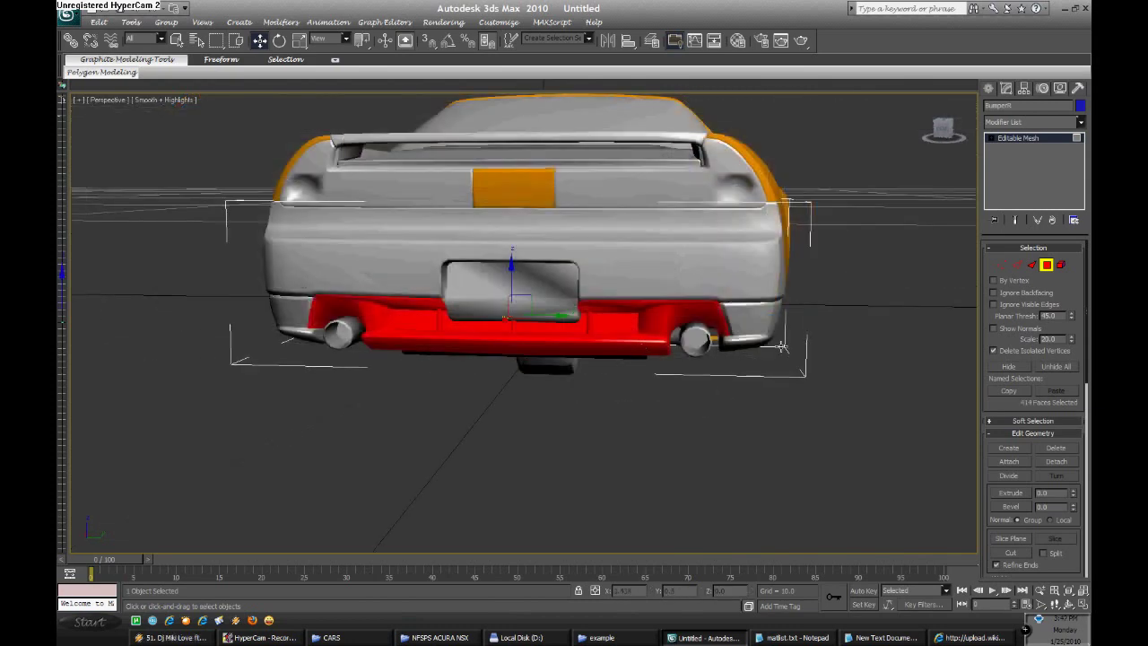
left_click(1061, 462)
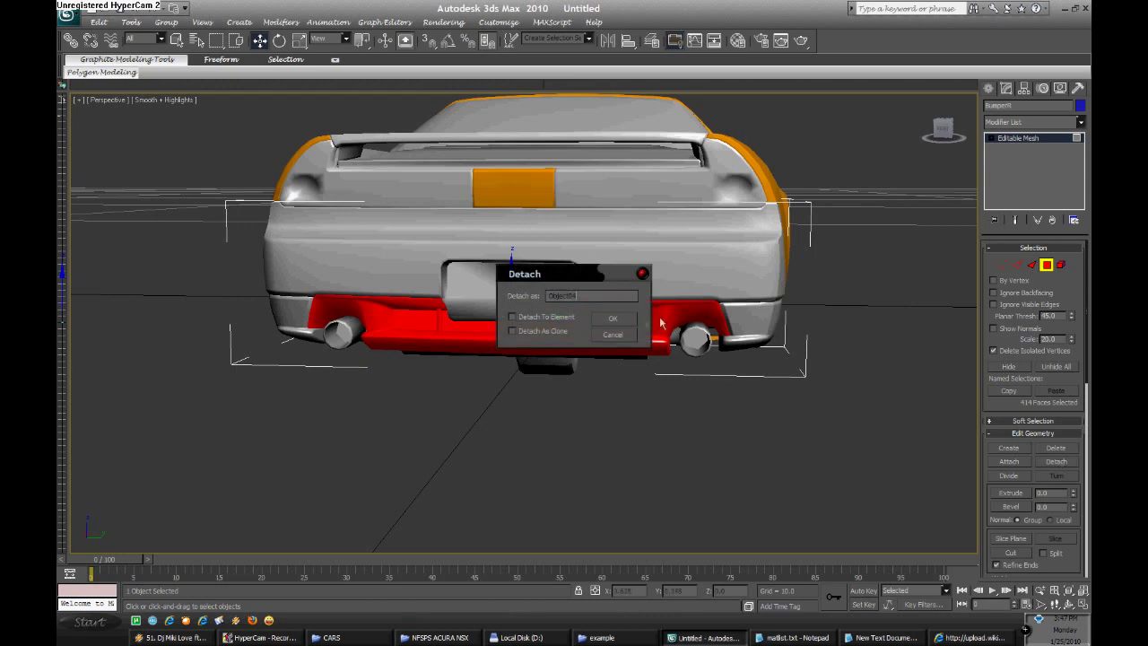
left_click(635, 324)
Leave polygon mode and drag the orange body material onto the detached bumper
left_click(1043, 264)
key("m")
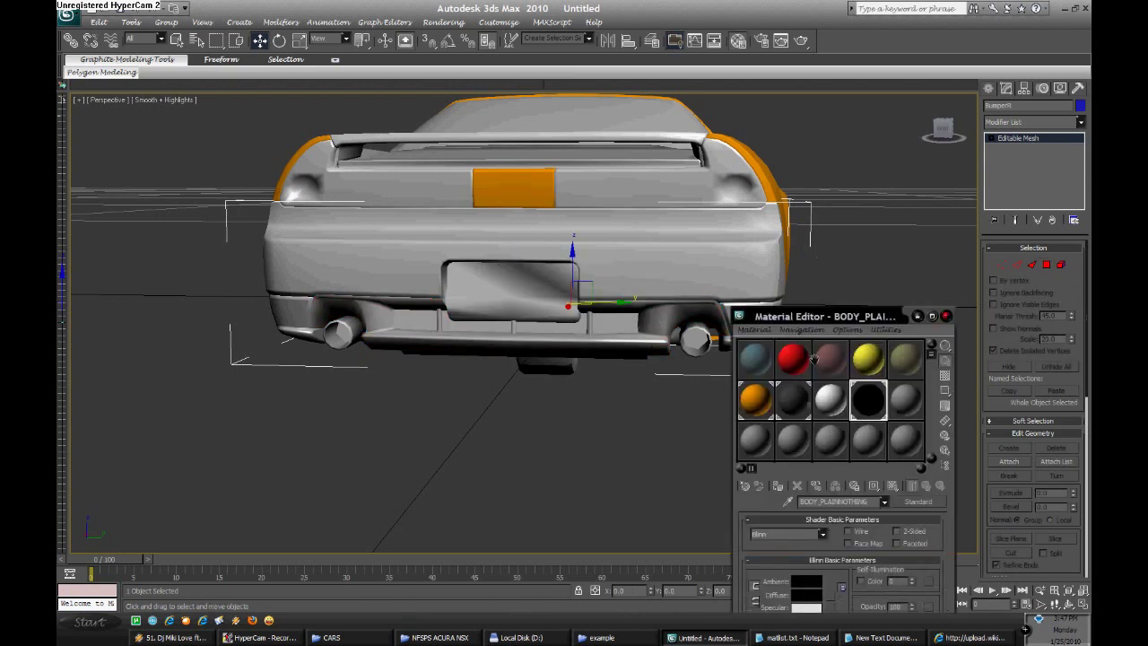
left_click_drag(667, 349, 672, 339)
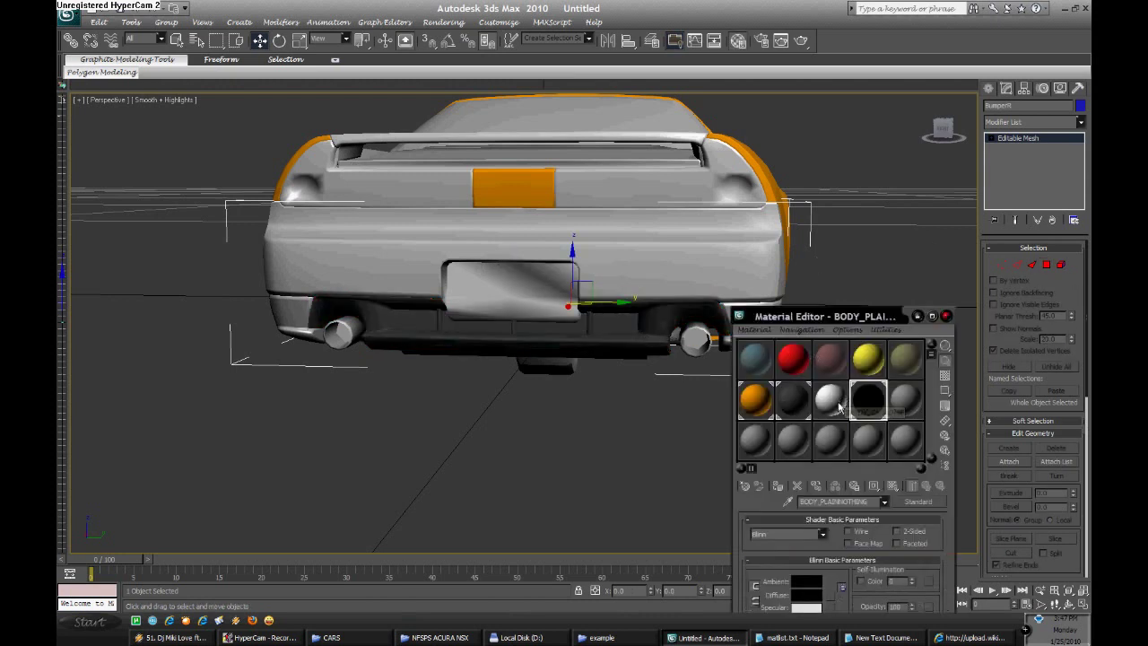
left_click(693, 336)
right_click(690, 323)
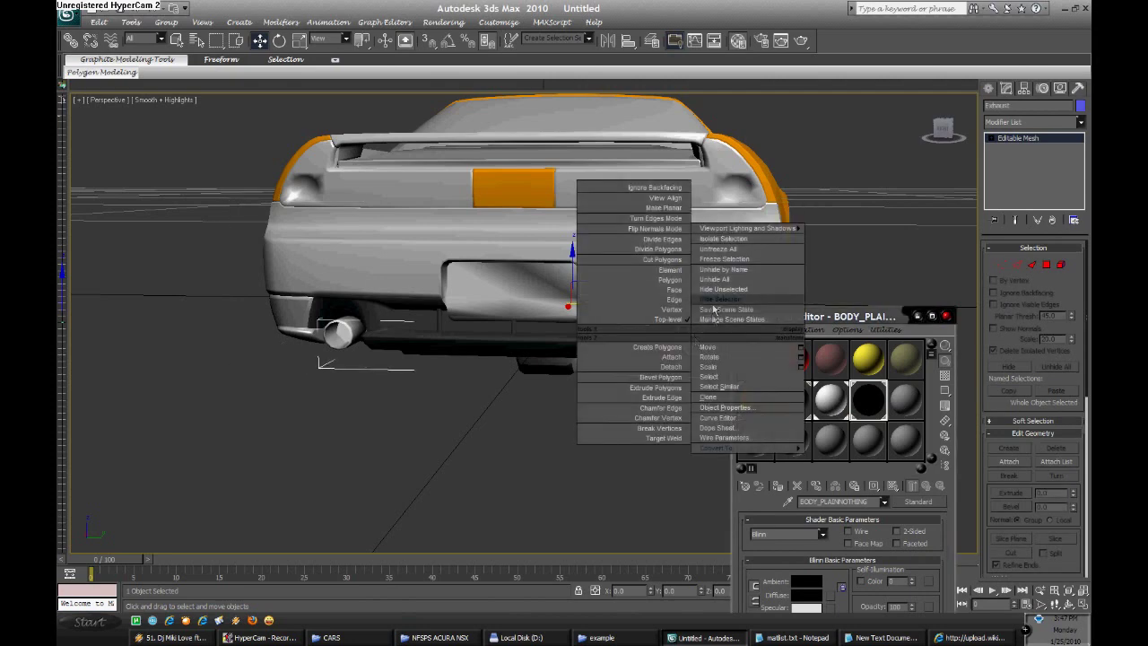
left_click(673, 340)
right_click(665, 334)
left_click(664, 333)
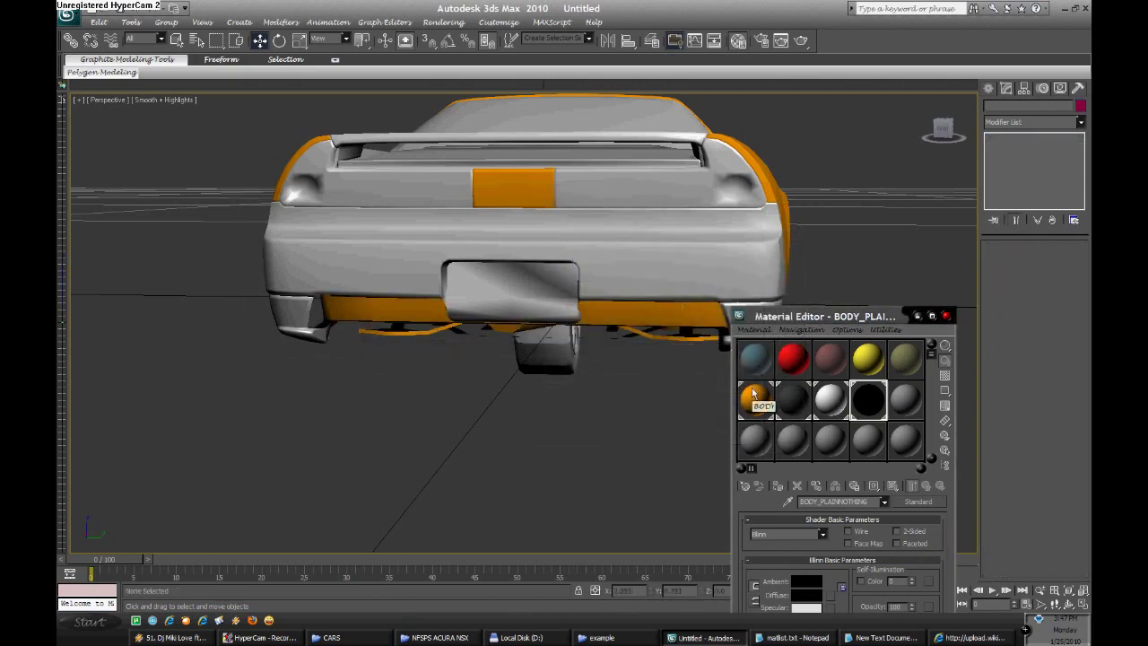
left_click_drag(755, 399, 645, 289)
Hide the bumper and start walking the view around the car
left_click(628, 268)
right_click(631, 269)
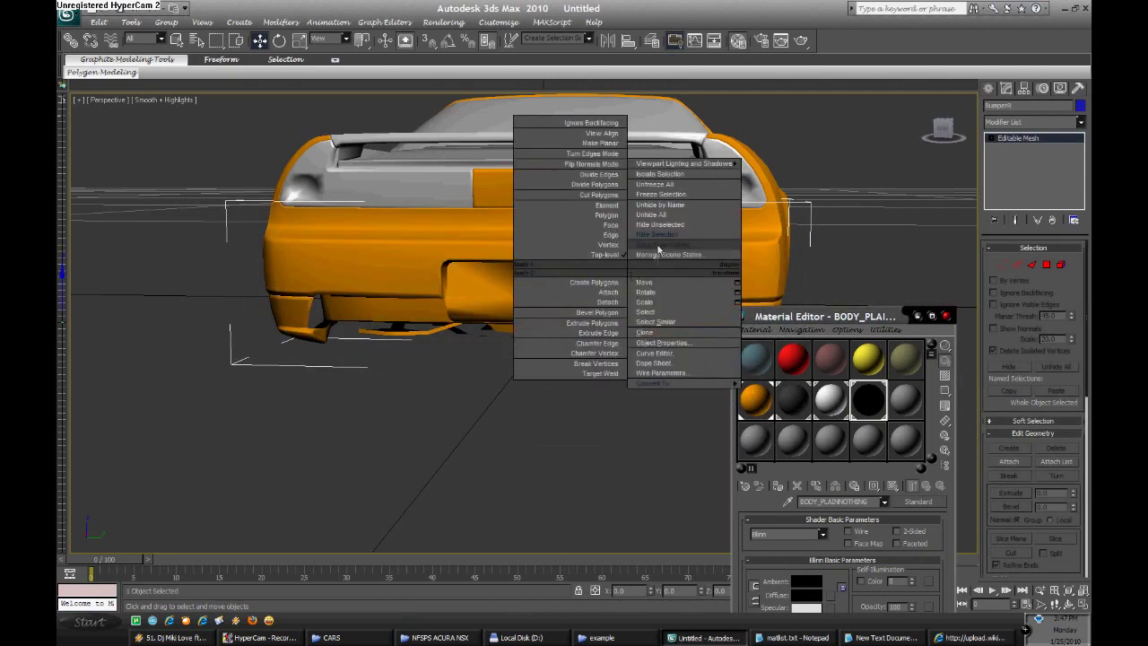
left_click(667, 240)
key("Up")
key("Right")
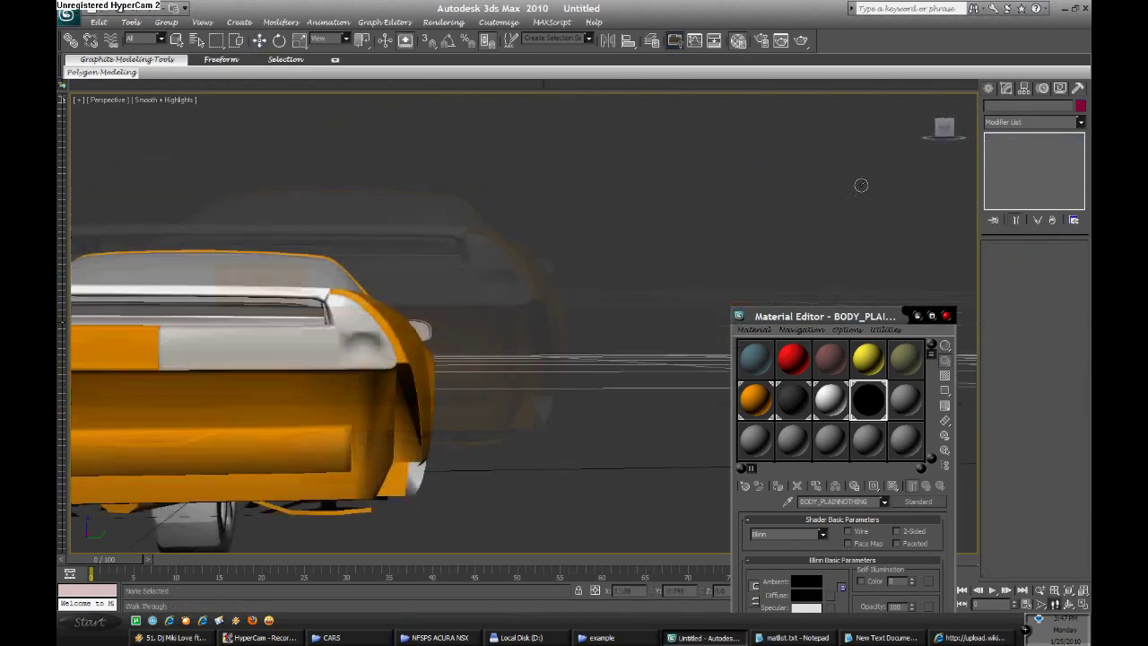
Drag the orange body material onto the rocker panel, door and front fender
key("Down")
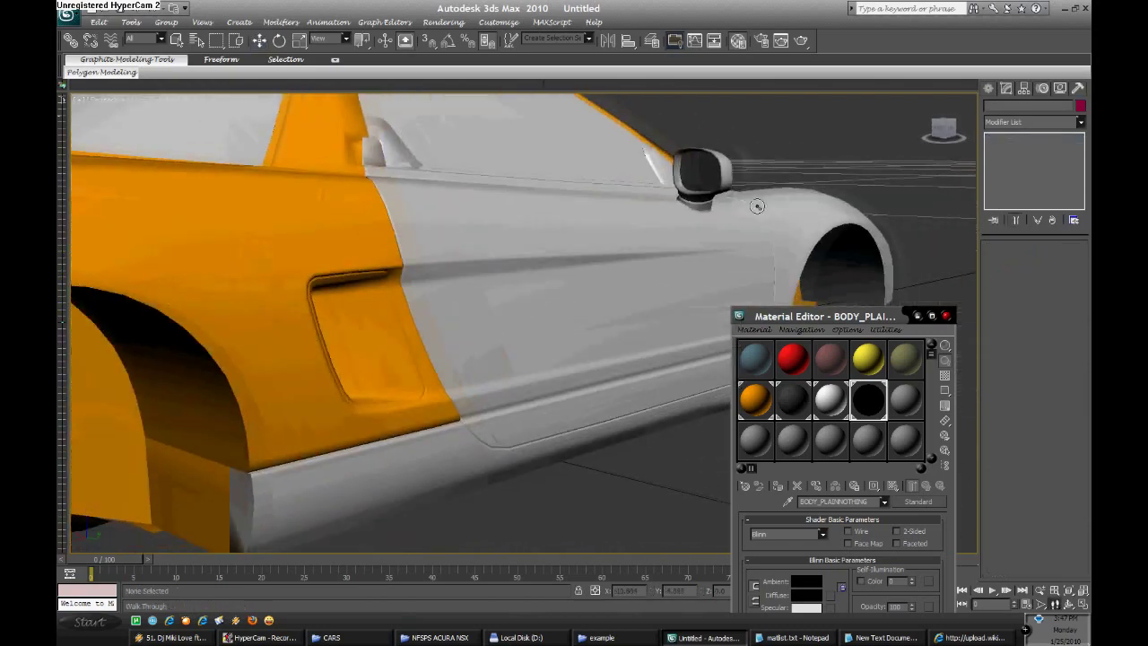
left_click_drag(754, 398, 606, 405)
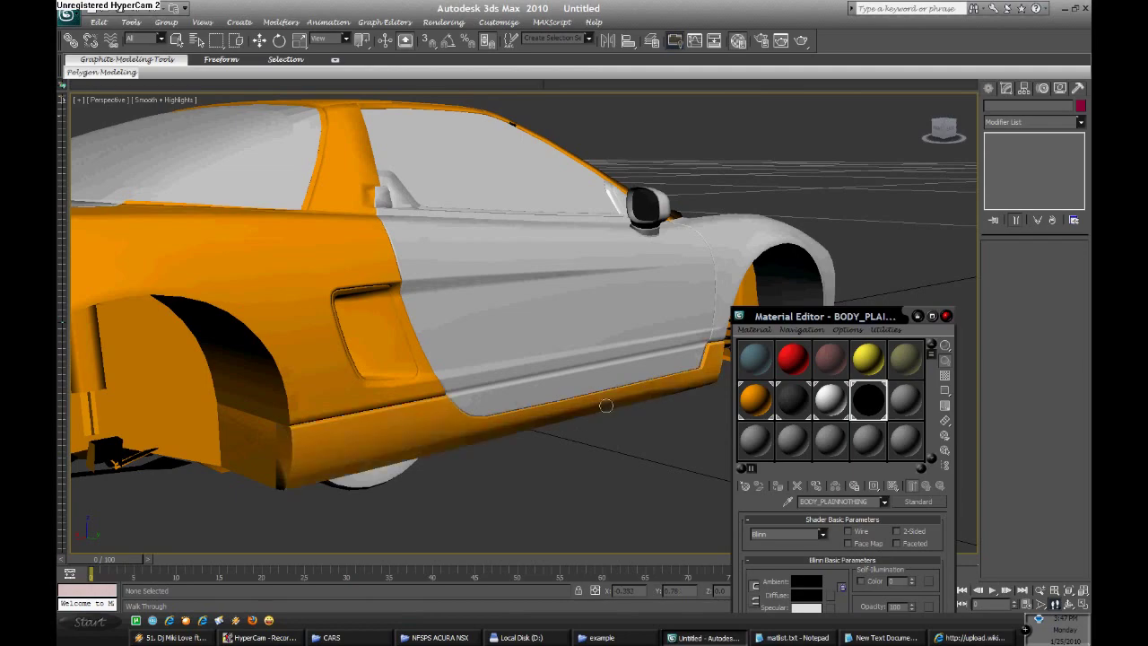
left_click_drag(758, 406, 480, 266)
key("Right")
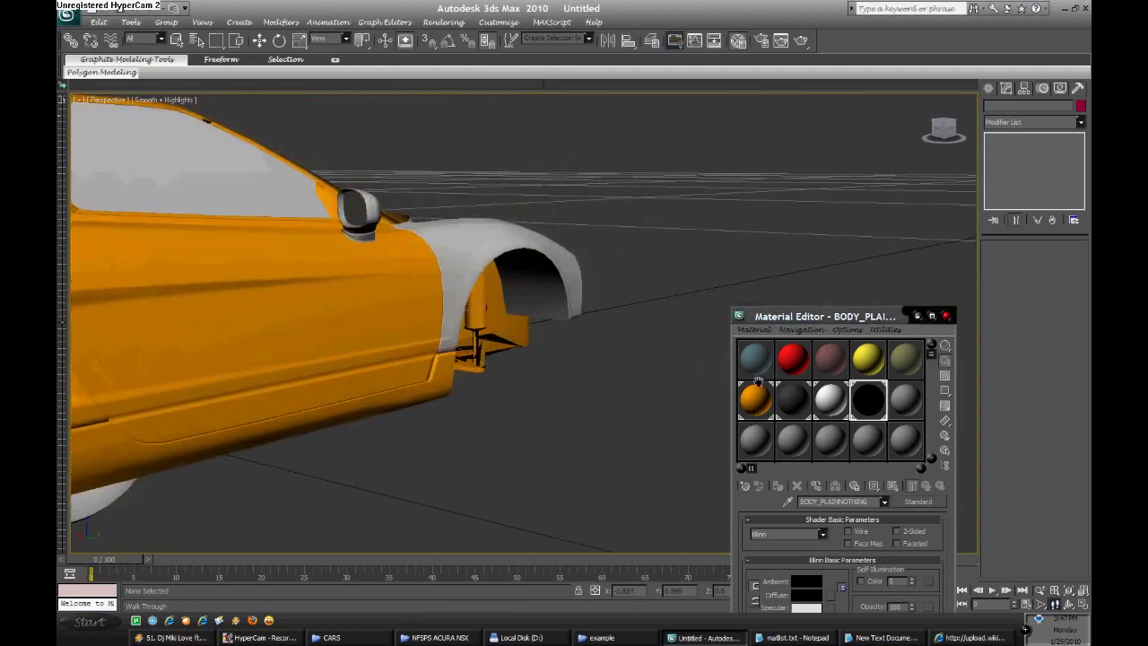
left_click_drag(755, 398, 583, 278)
key("Left")
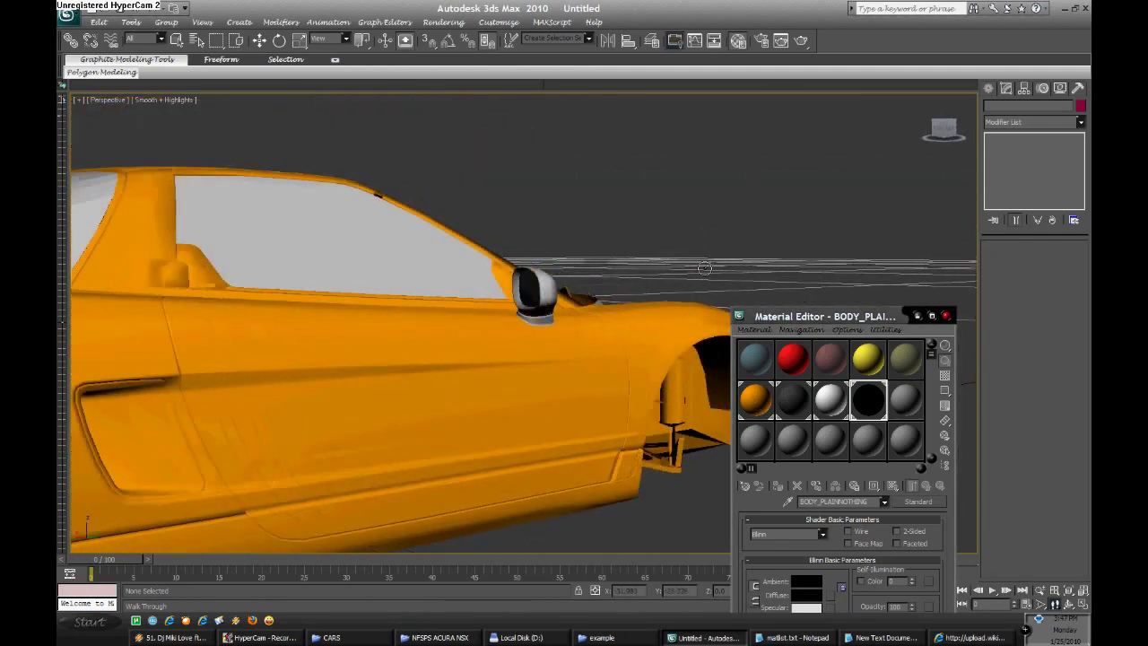
Reframe the car and raise the view to see the hood and windshield
key("Up")
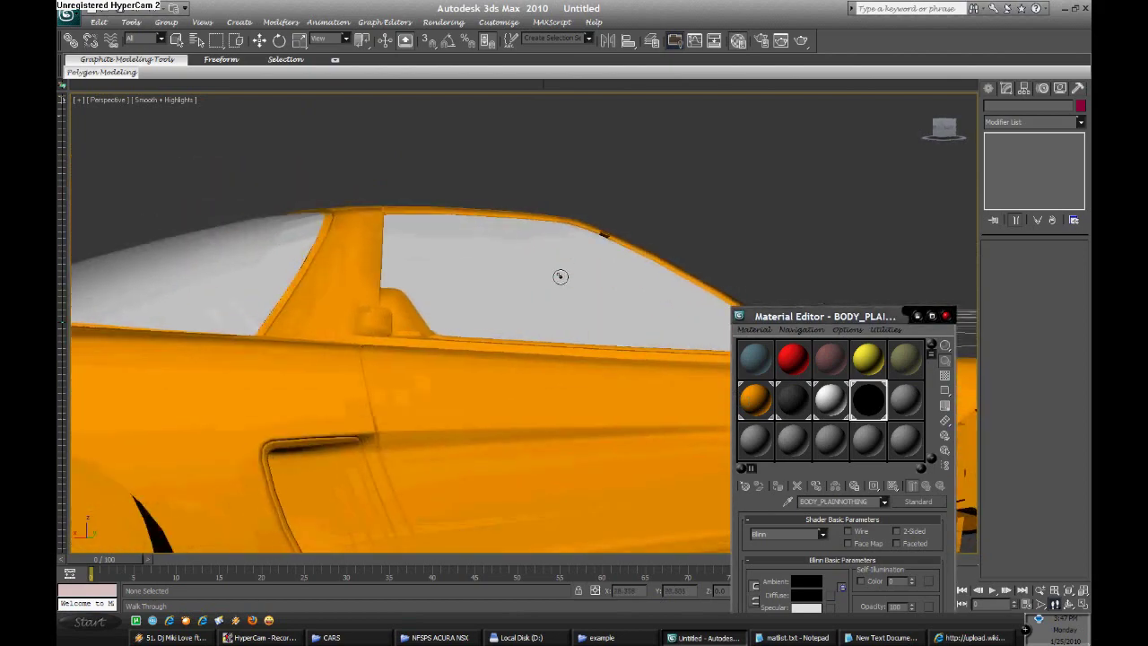
left_click_drag(568, 274, 883, 272)
key("shift+z")
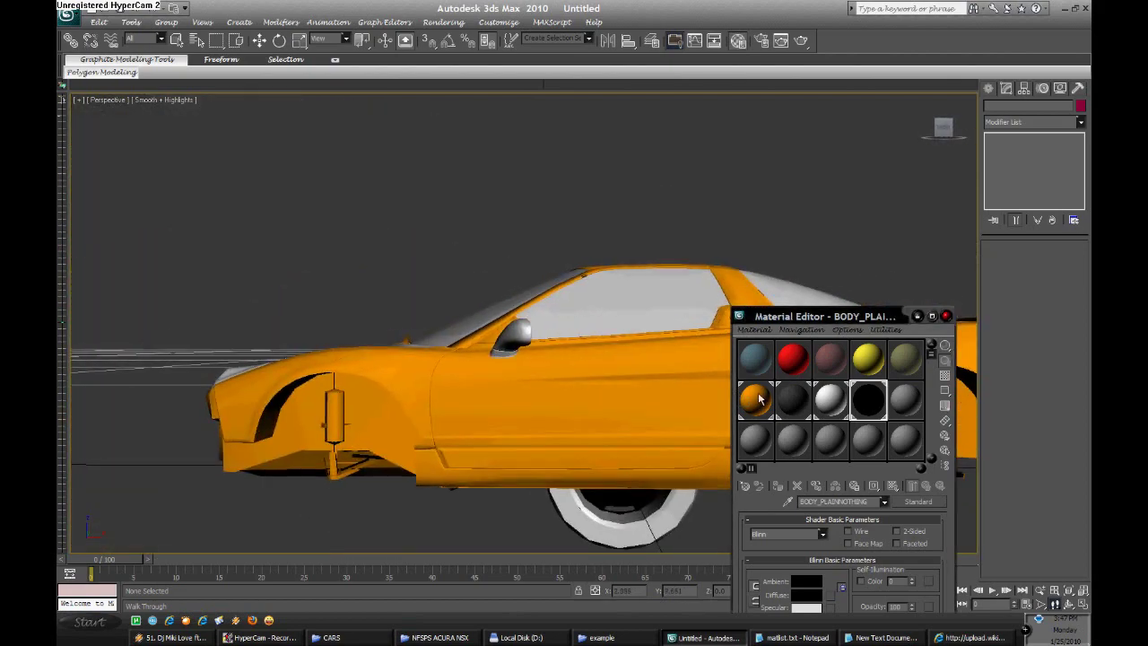
key("e")
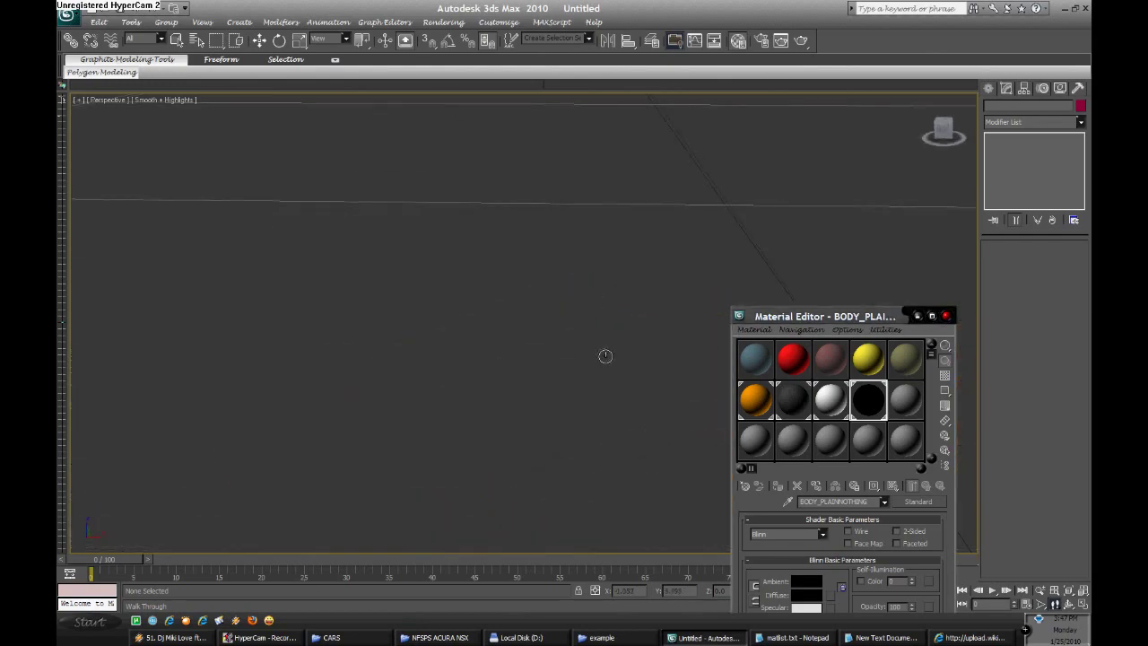
left_click_drag(604, 356, 681, 425)
key("e")
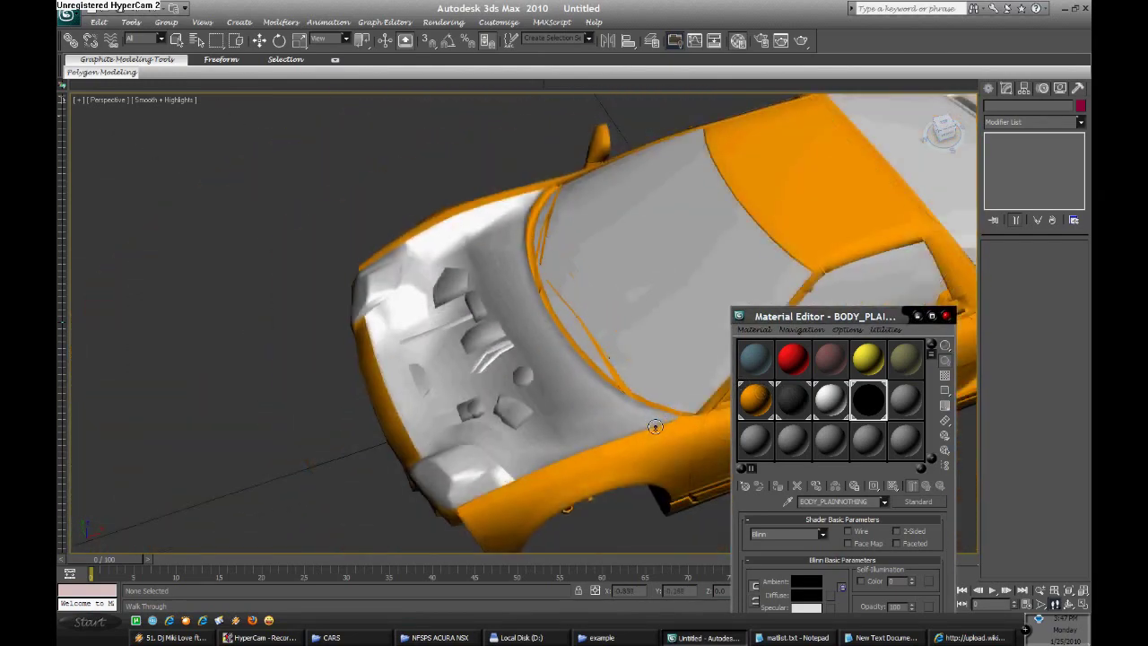
key("w")
left_click(385, 359)
left_click_drag(385, 359, 287, 228)
left_click(427, 414)
left_click_drag(427, 414, 347, 324)
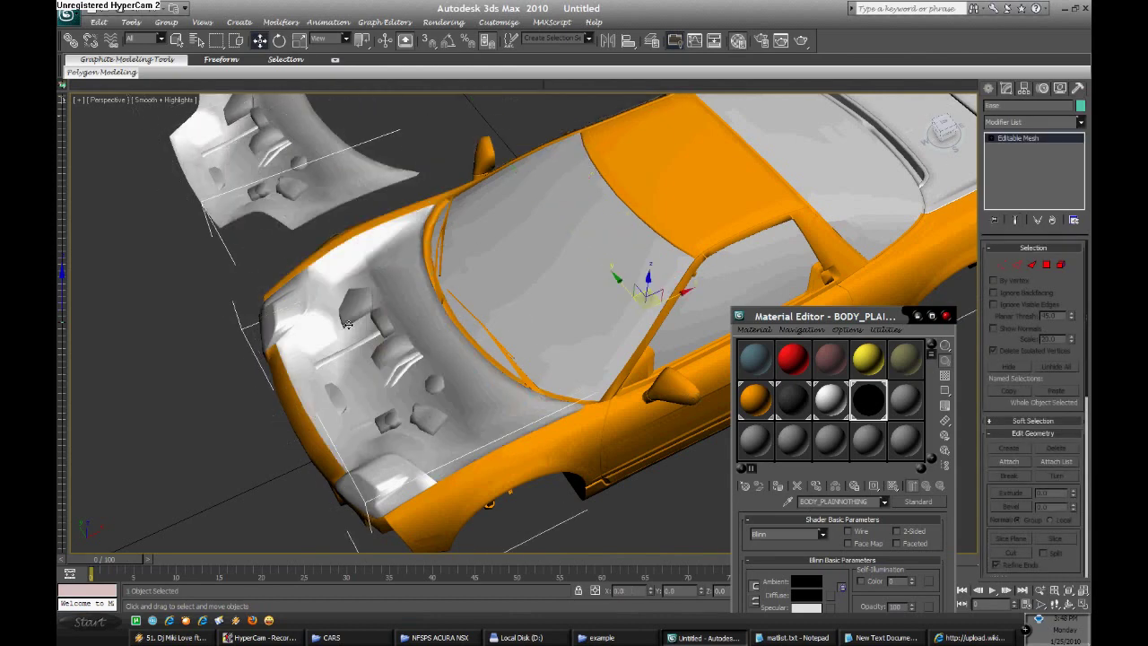
key("ctrl+z")
key("ctrl+z")
key("ctrl+z")
left_click(683, 497)
key("Up")
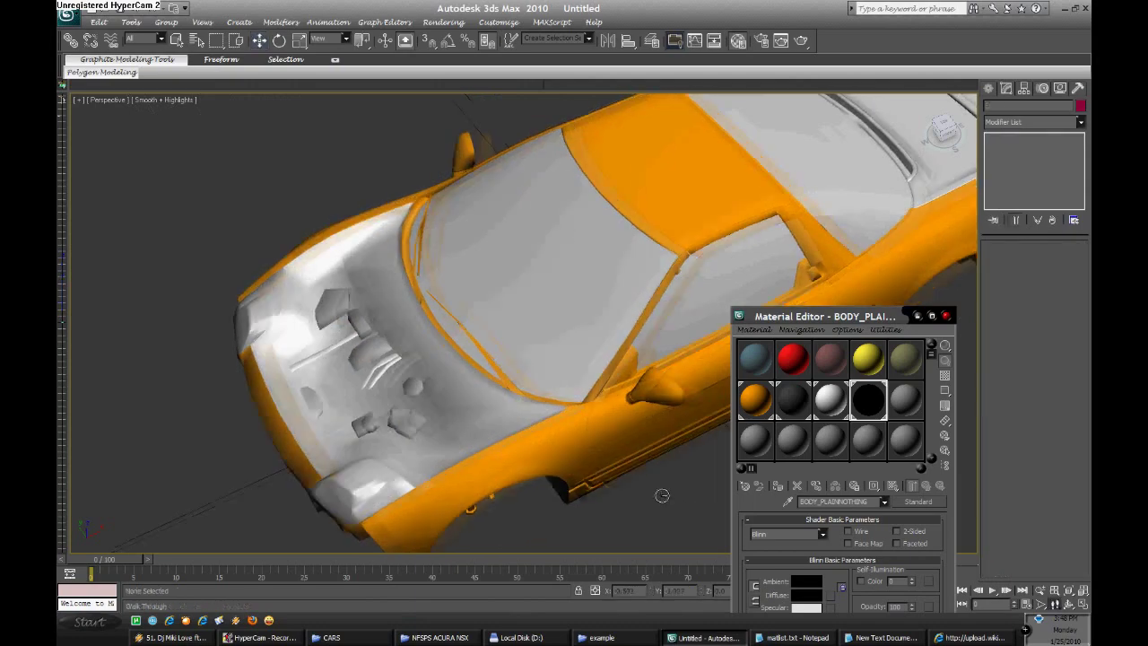
left_click_drag(682, 495, 630, 496)
key("Up")
Detach the windshield trim faces from the body and give the strip the dark material
left_click(440, 381)
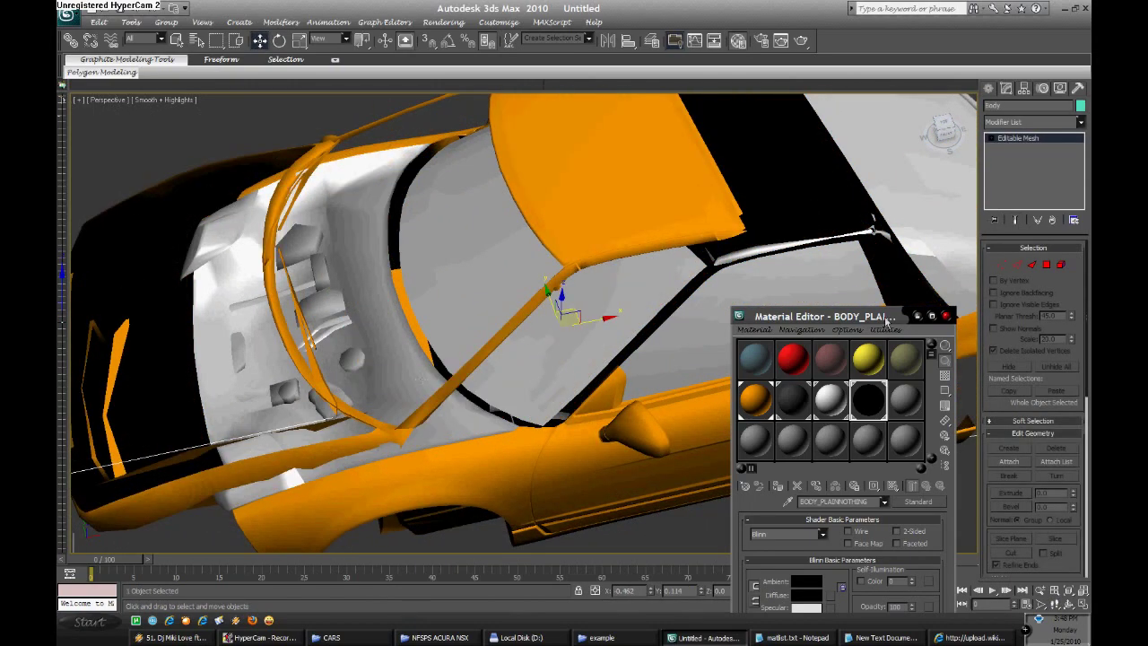
key("shift+z")
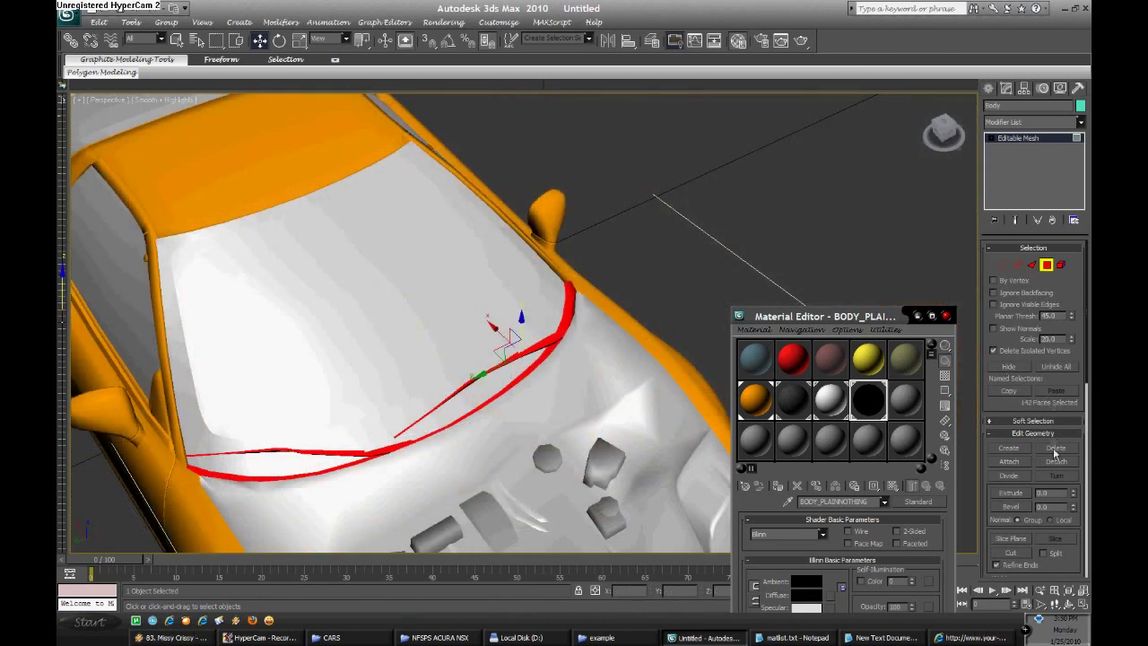
left_click(1056, 462)
left_click(620, 323)
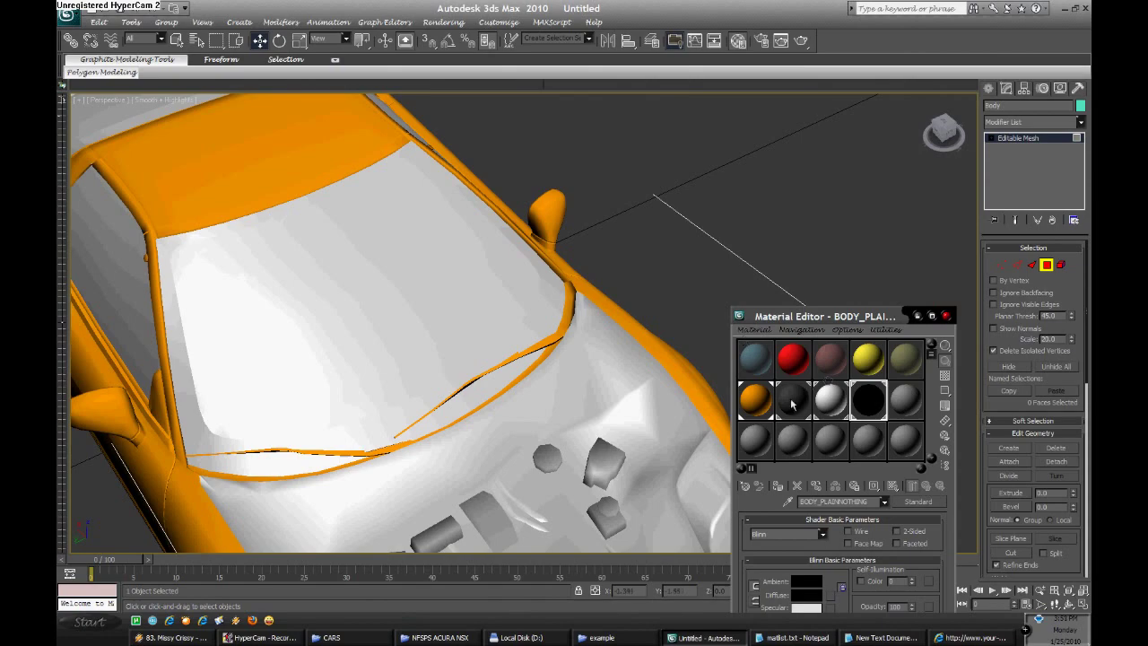
left_click_drag(550, 346, 550, 340)
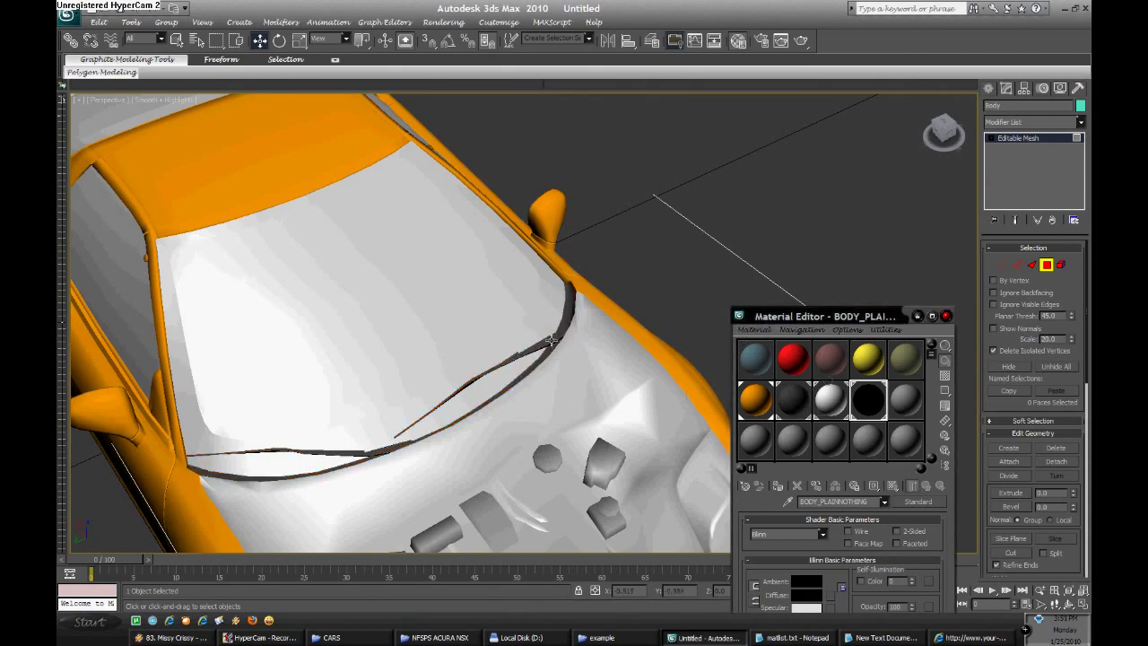
left_click(946, 315)
key("Up")
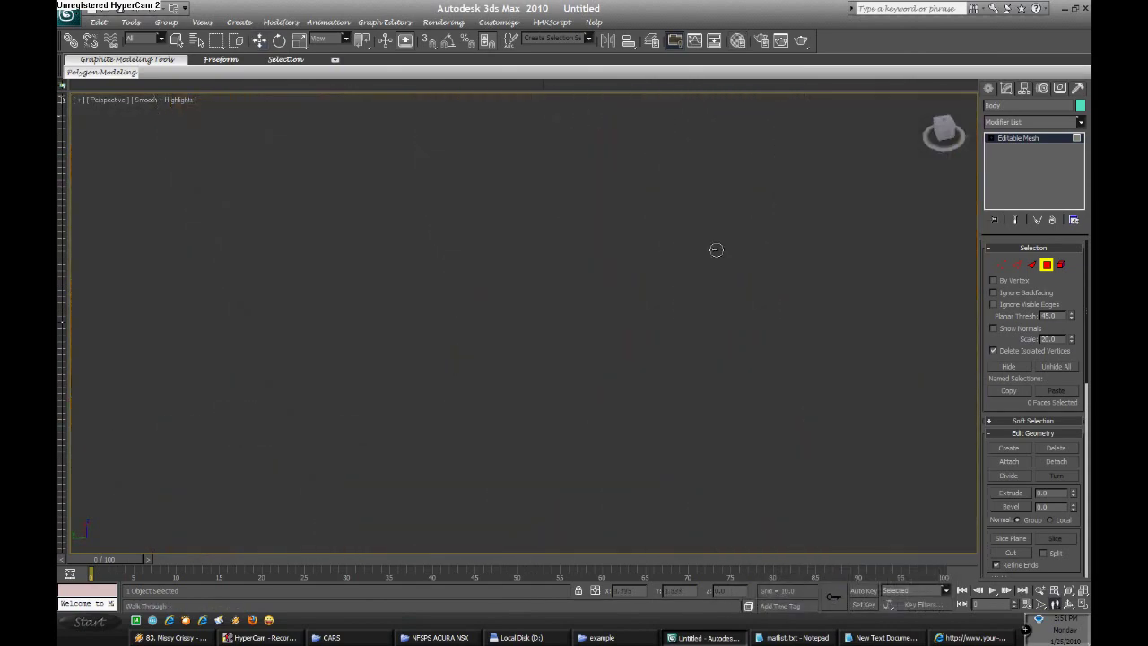
left_click_drag(715, 249, 663, 362)
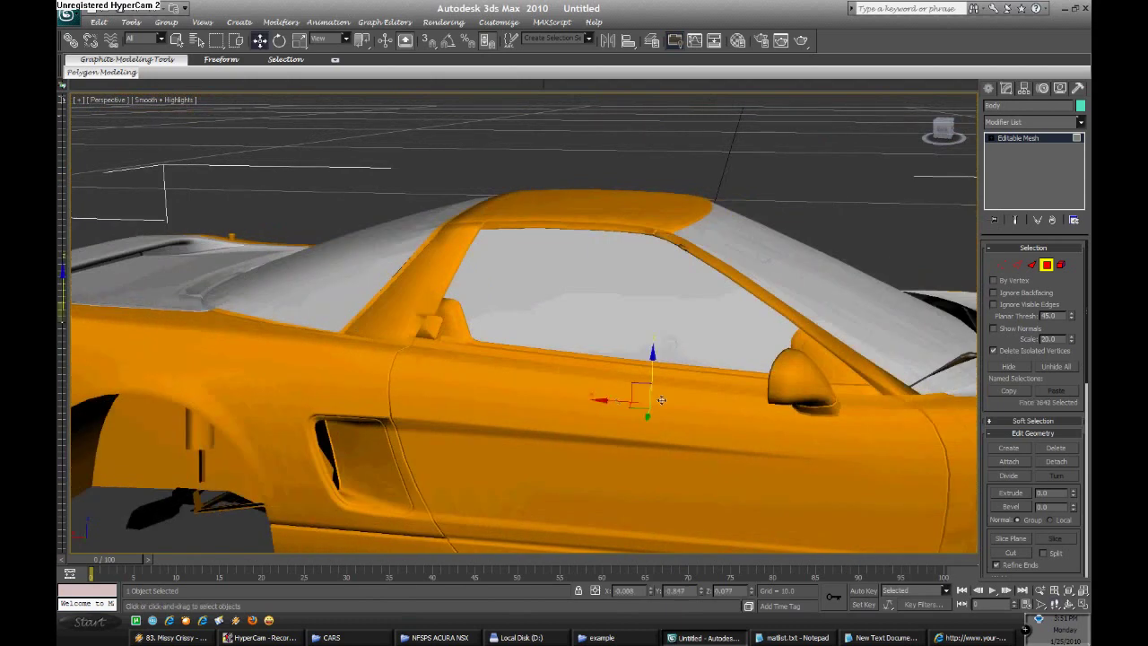
left_click(1045, 265)
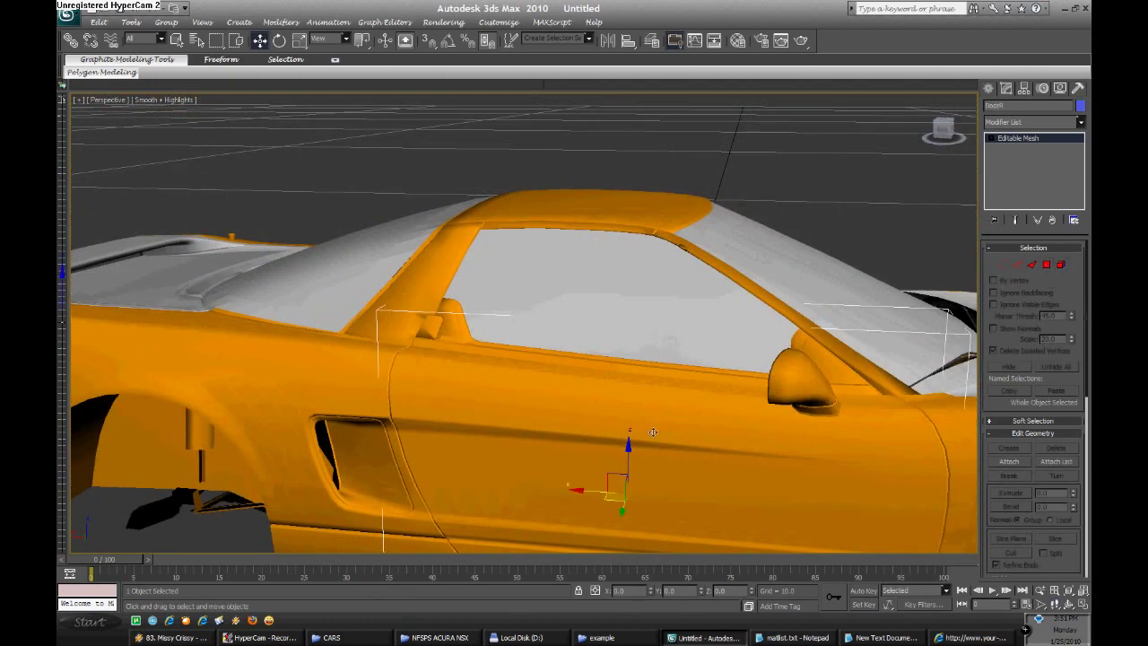
left_click_drag(652, 431, 652, 456)
key("ctrl+z")
key("alt+Tab")
left_click(398, 65)
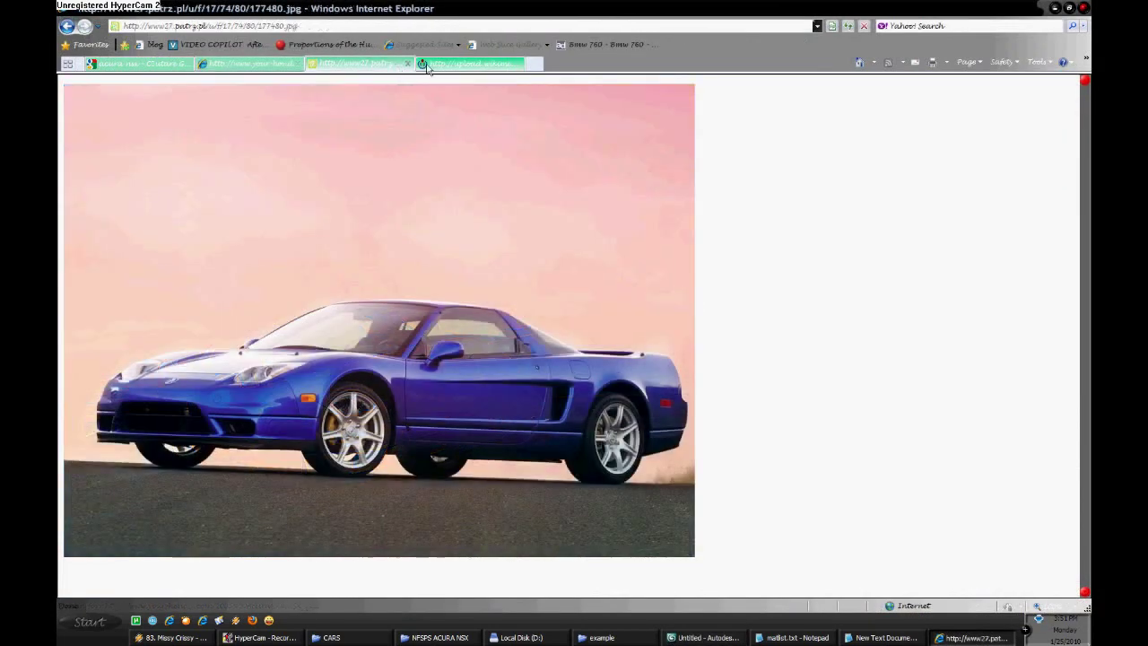
left_click(704, 638)
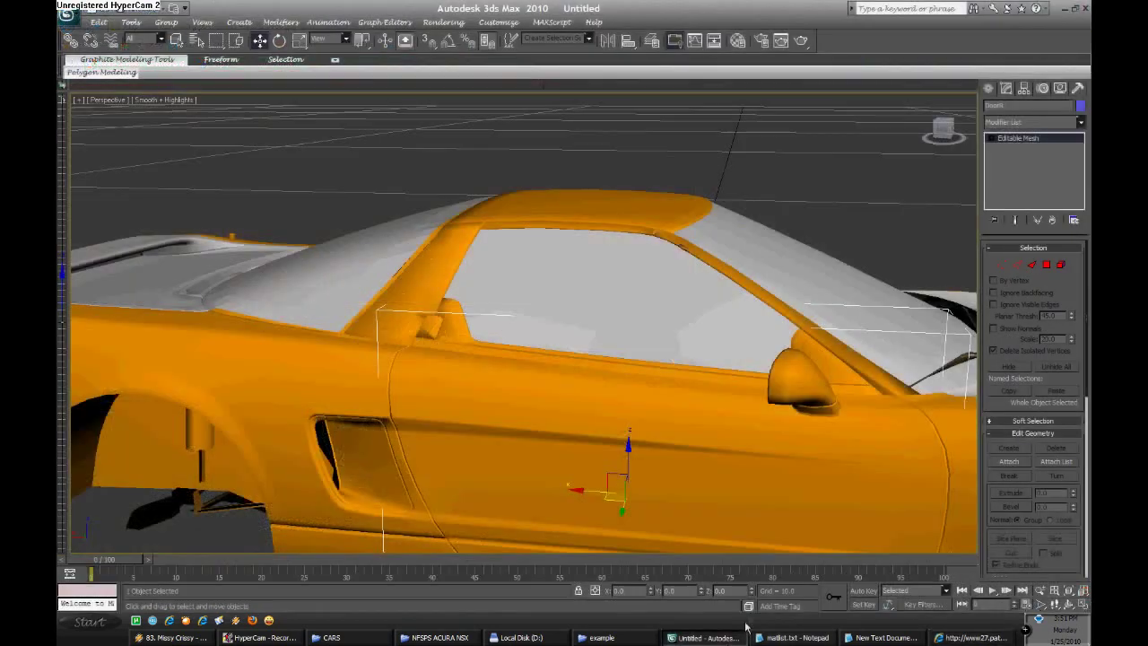
Drag the orange body material onto the rear panel and trunk lid
left_click(1046, 268)
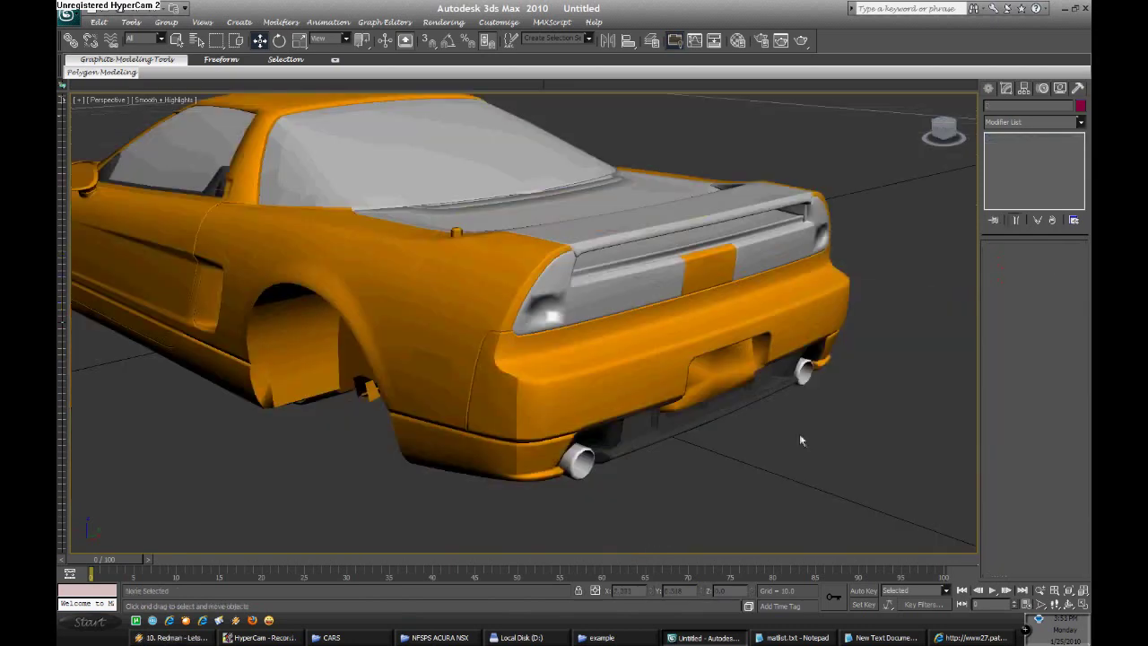
key("m")
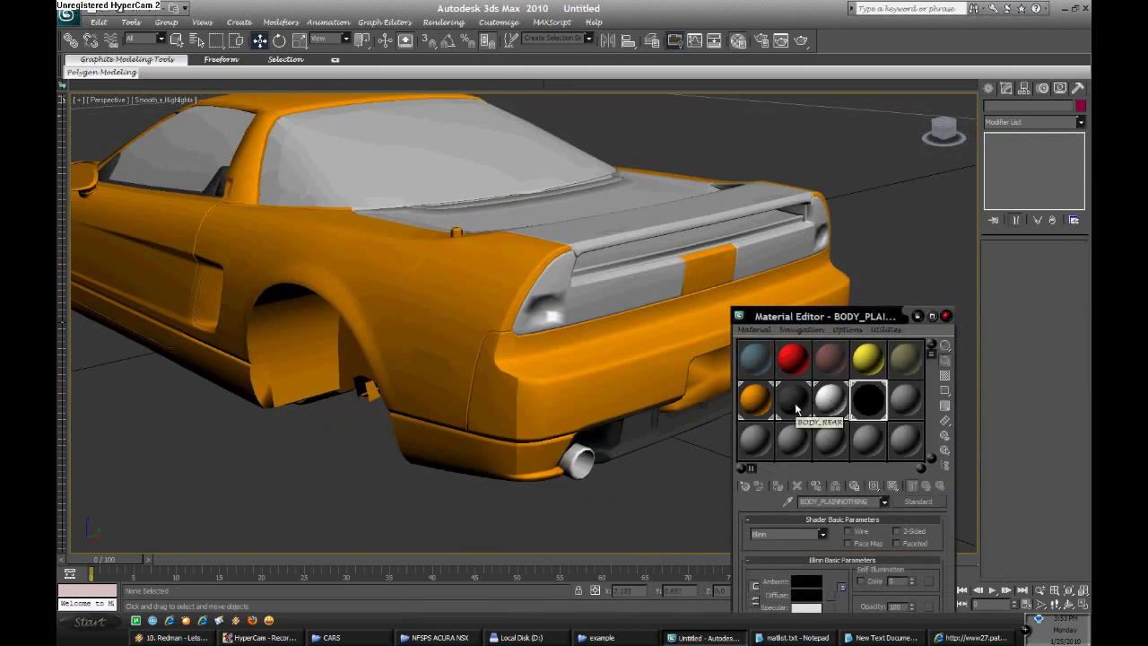
left_click_drag(647, 289, 648, 290)
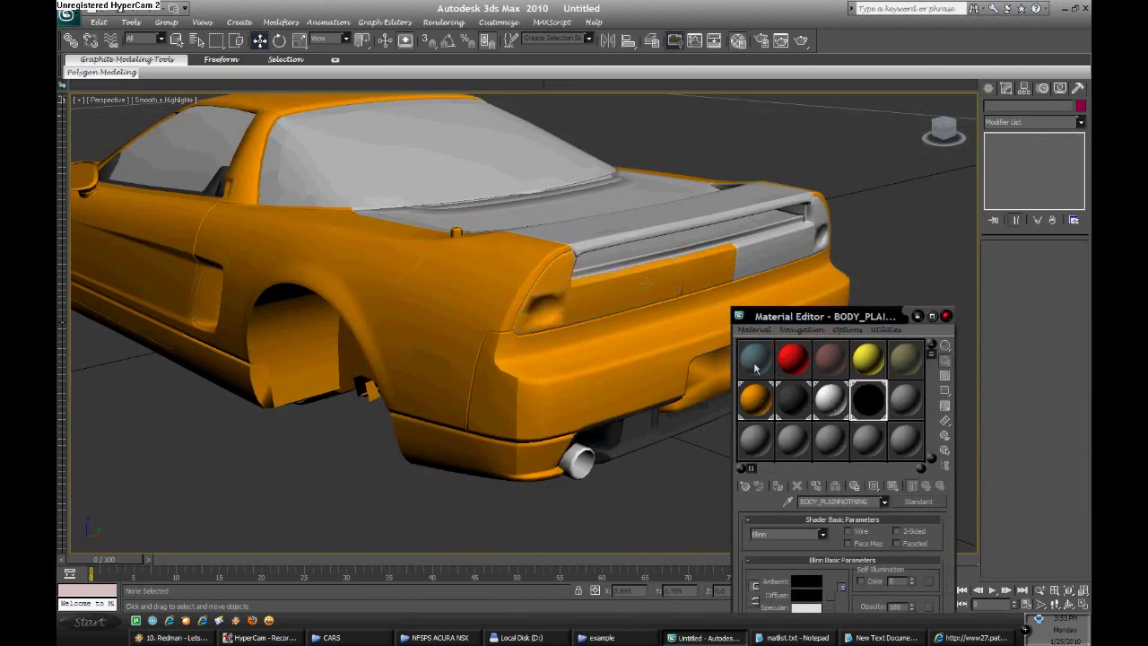
mouse_move(665, 243)
left_mouse_down()
mouse_move(643, 234)
mouse_move(694, 203)
left_mouse_up()
key("Up")
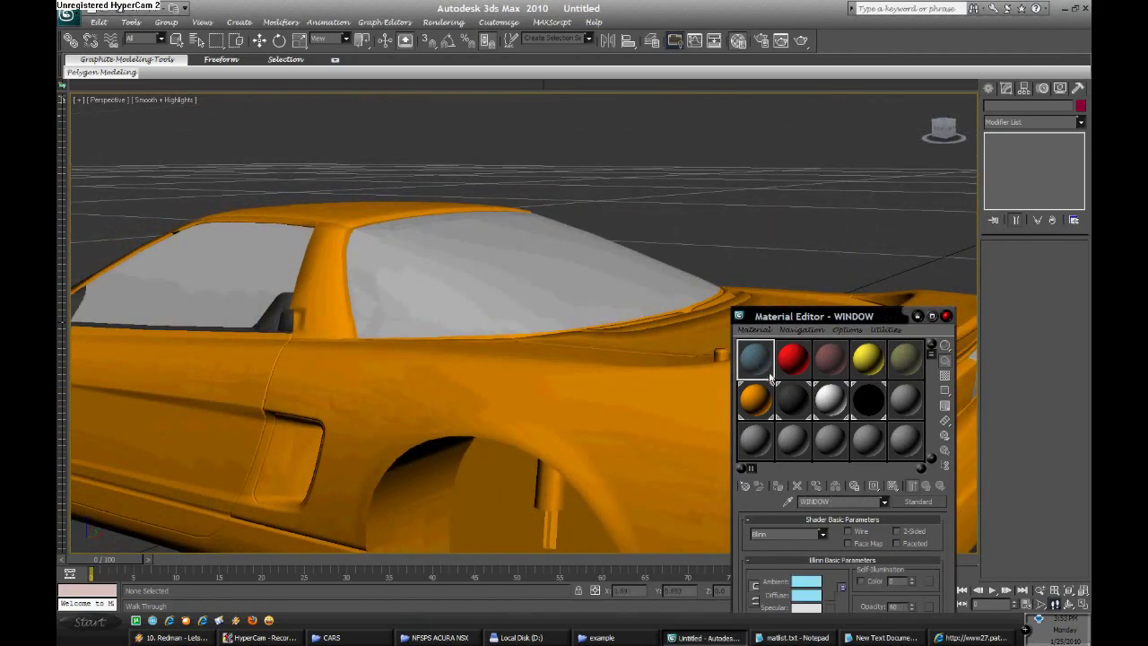
Apply the WINDOW glass material to the windshield and check it from the cockpit
left_click_drag(543, 272, 543, 271)
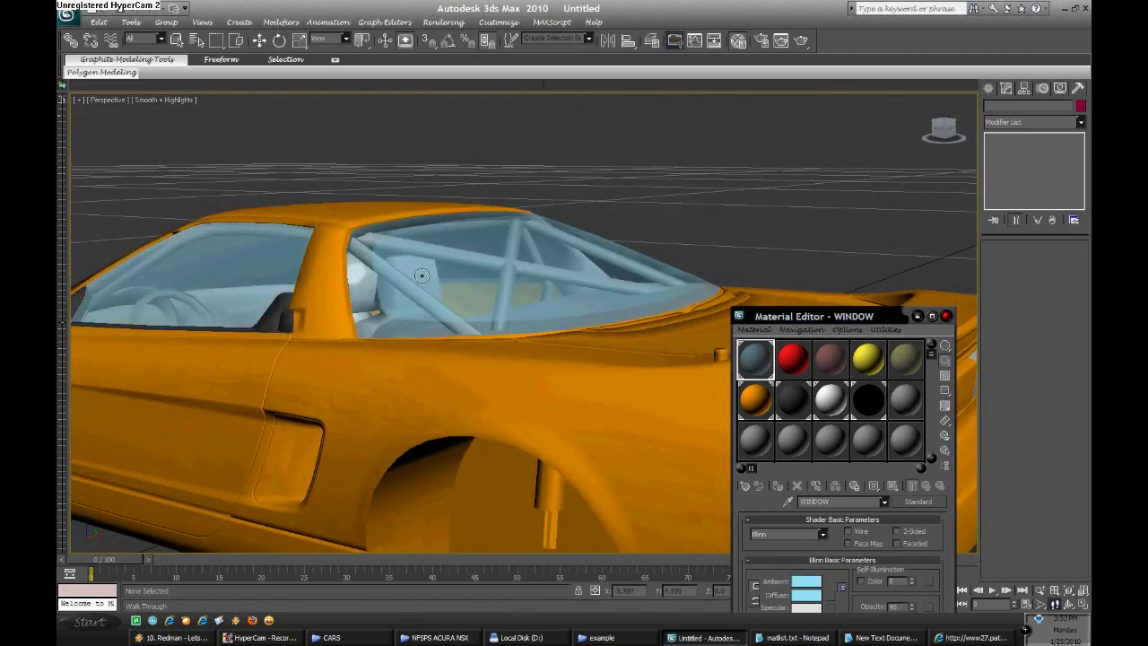
left_click_drag(312, 287, 404, 265)
key("Up")
key("Up")
key("Up")
key("Up")
key("Up")
key("Up")
key("Down")
key("Down")
key("Down")
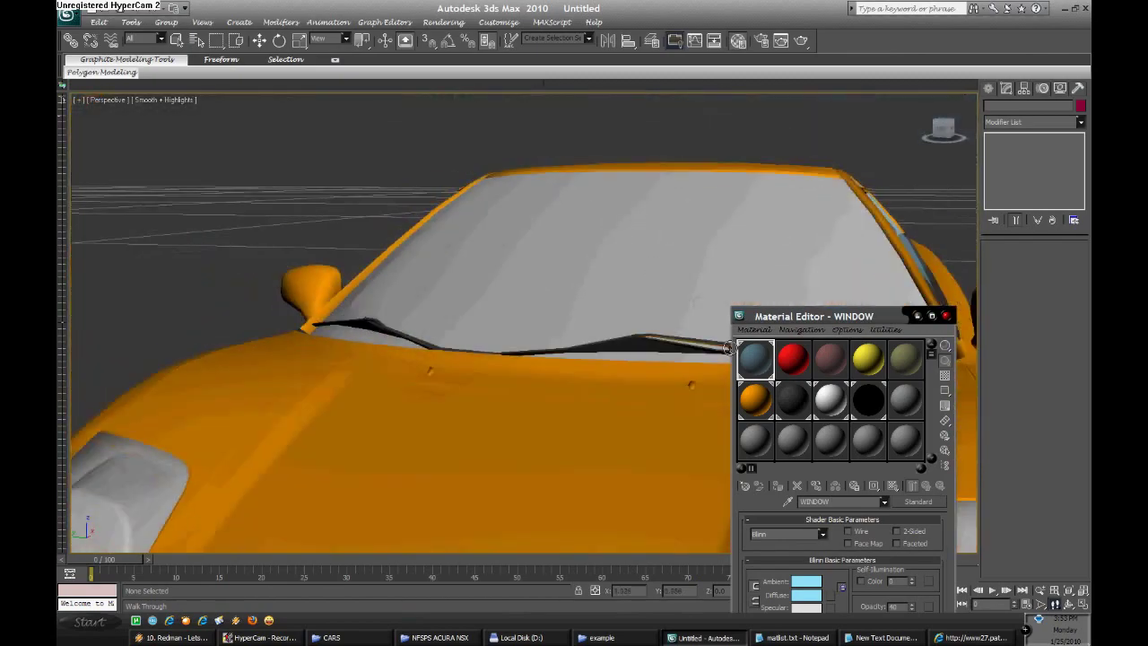
key("Up")
key("Up")
key("Up")
key("Down")
key("Down")
key("Down")
key("Down")
key("Down")
key("Down")
key("Down")
key("Down")
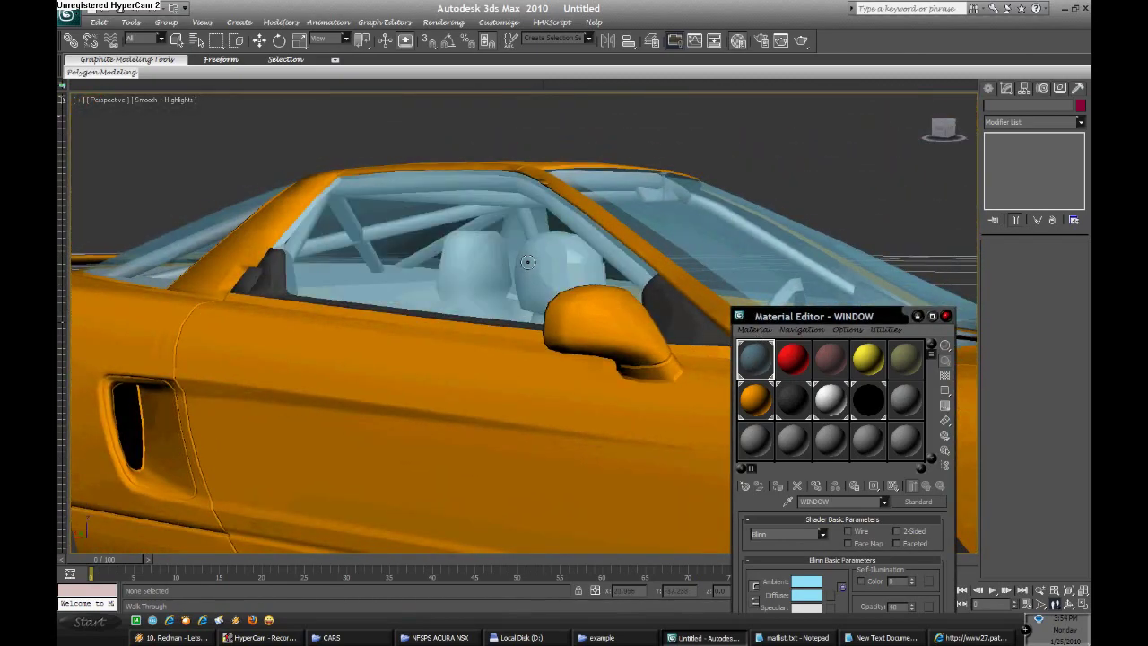
Back out to face the car's front and pick the headlight glass material slot
key("Down")
key("Down")
key("Down")
key("Down")
key("Down")
key("Down")
key("Down")
key("Down")
left_click_drag(507, 266, 543, 269)
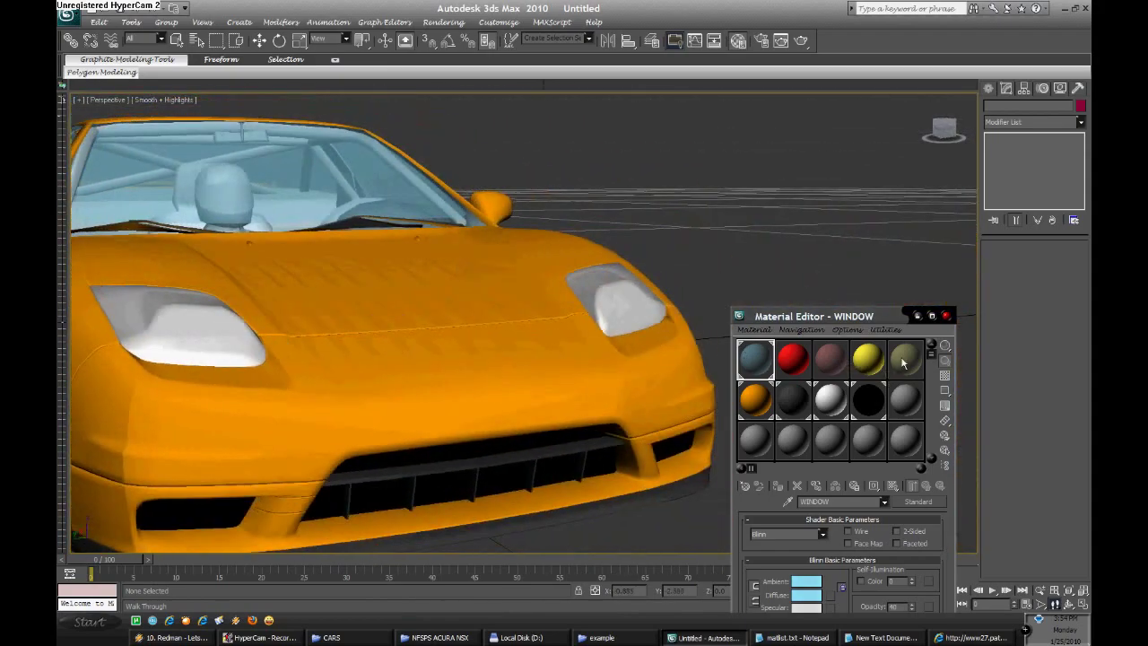
left_click(905, 359)
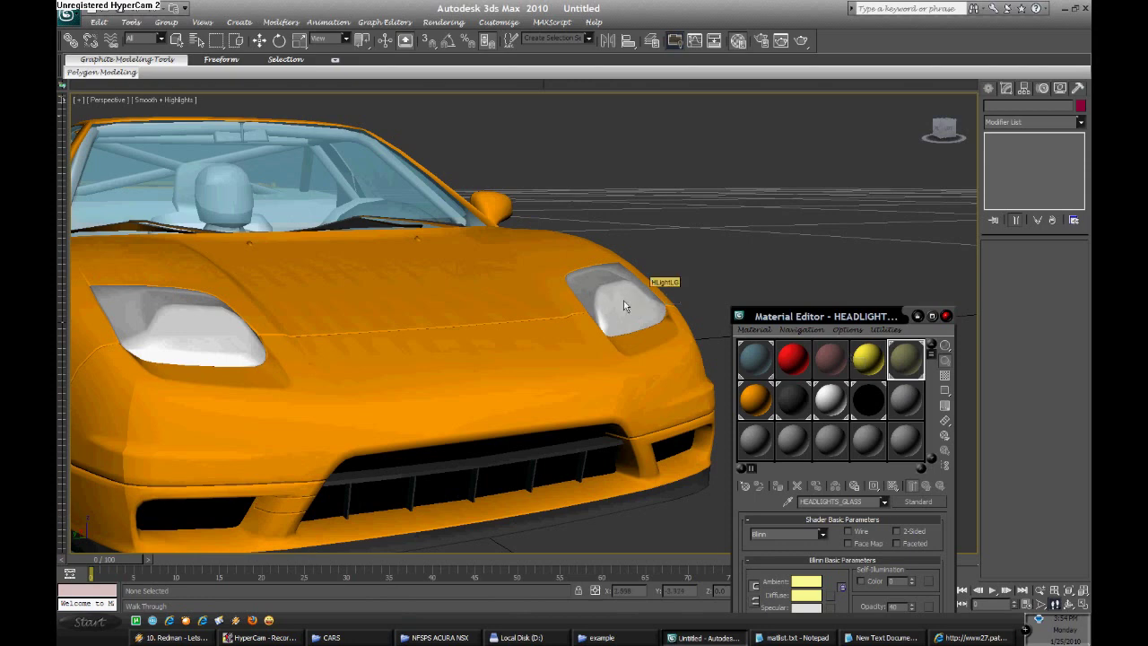
Apply the headlight material to the right headlight and hide the left headlight glass
left_click_drag(625, 306, 625, 306)
left_click_drag(199, 322, 200, 324)
key("w")
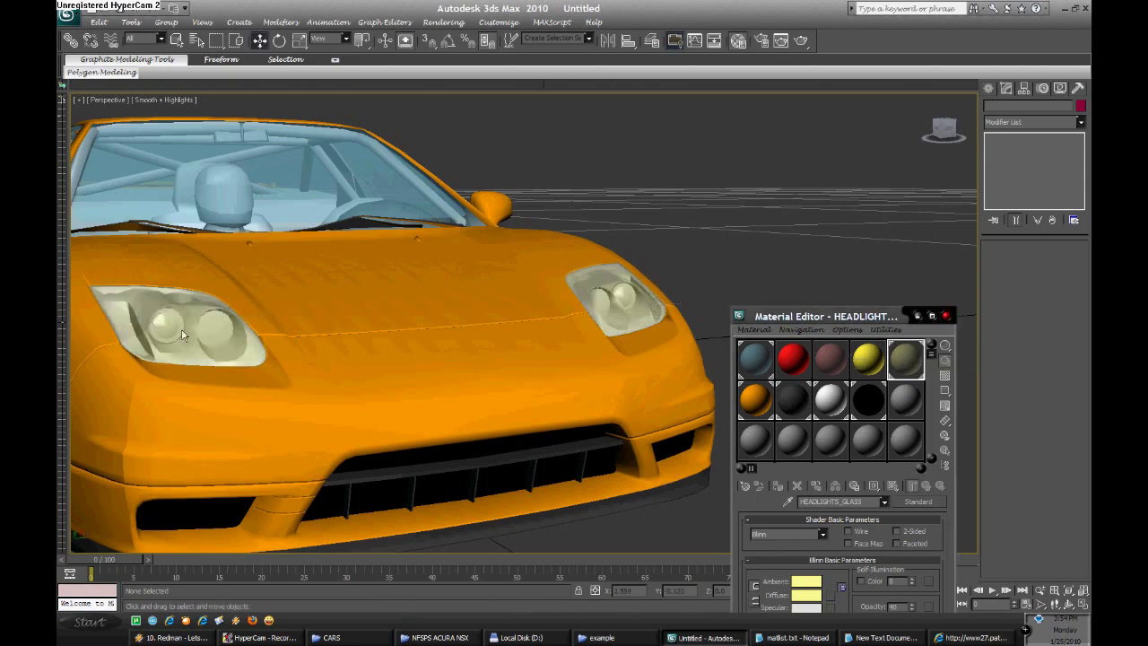
left_click(201, 324)
right_click(201, 324)
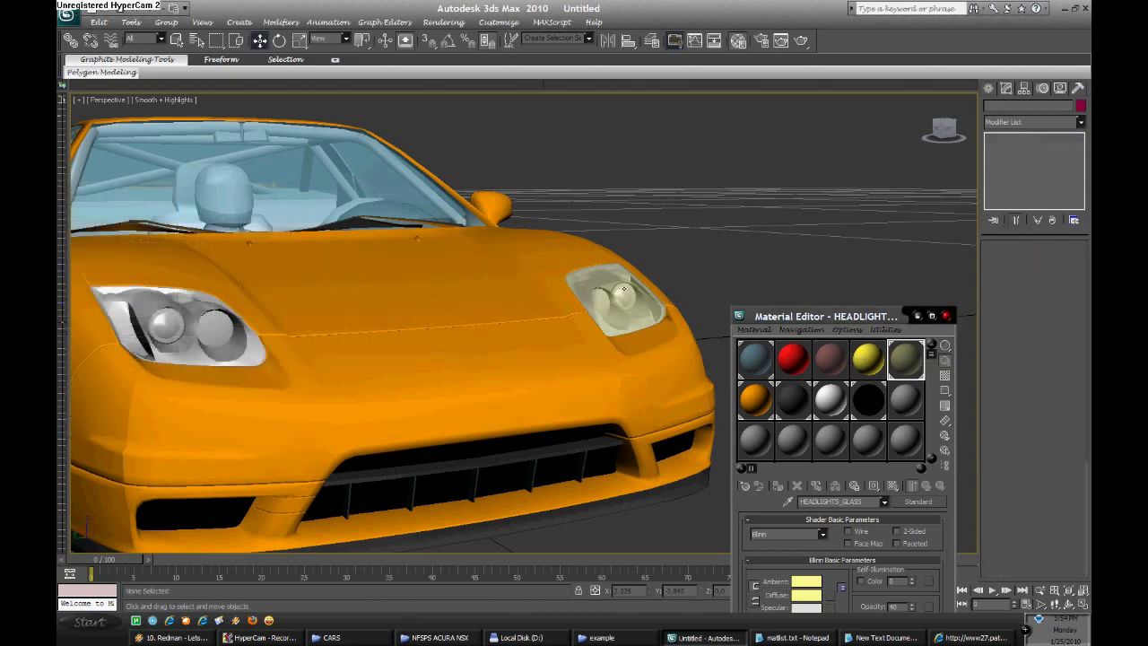
right_click(642, 283)
left_click(653, 251)
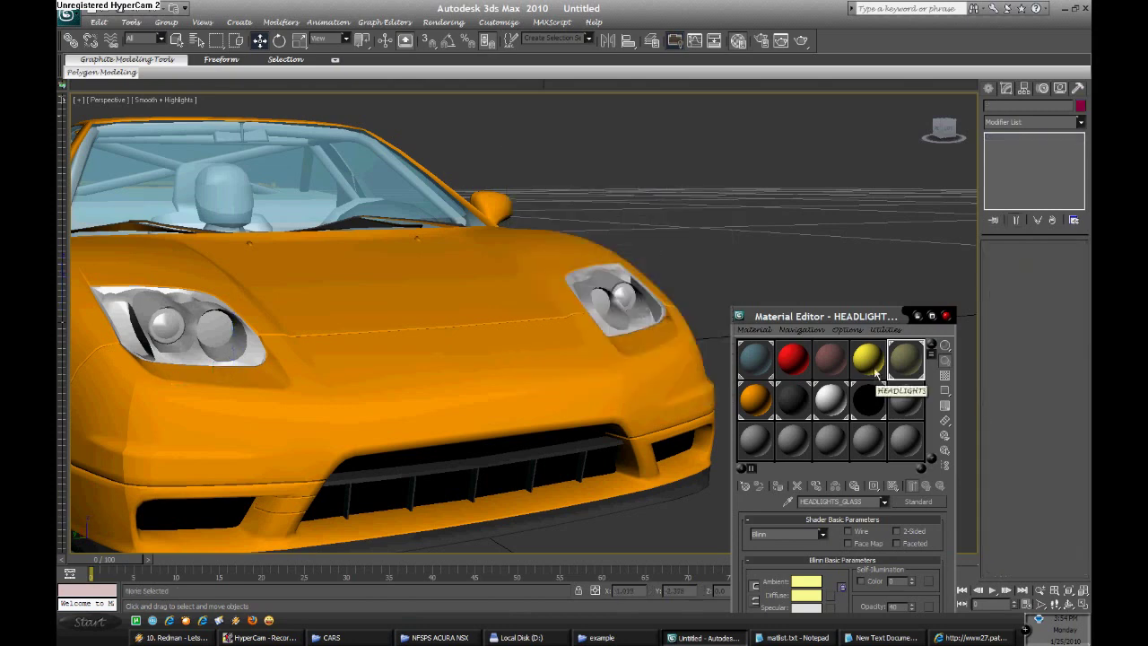
Apply the HEADLIGHTS material to the headlight and unhide both headlight covers
left_click(870, 362)
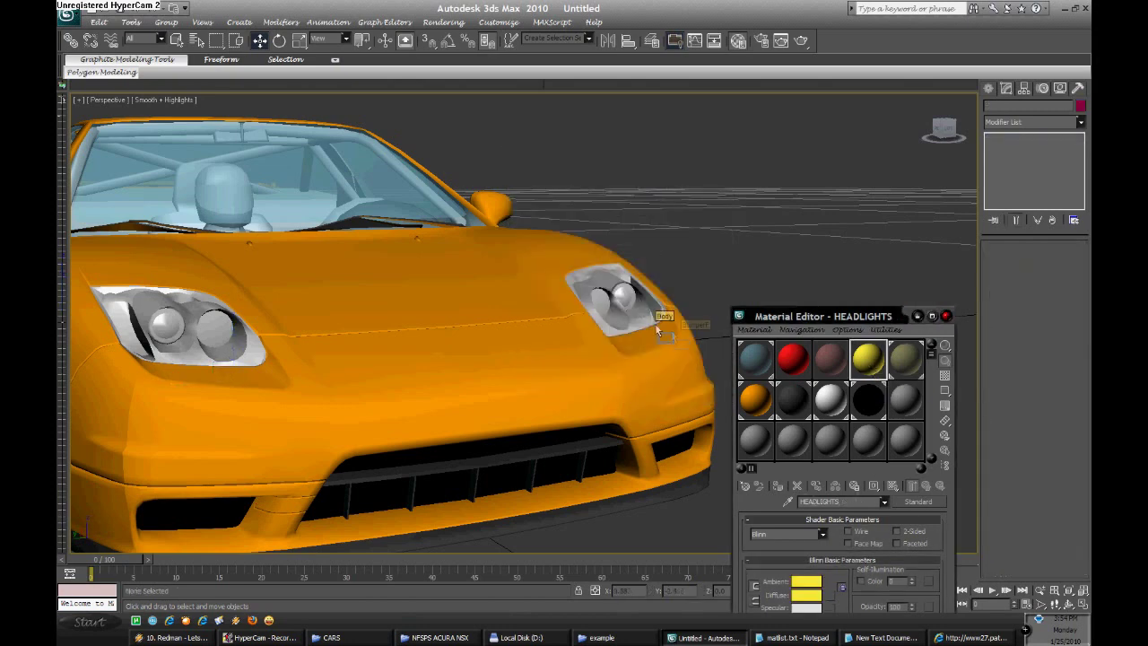
left_click_drag(655, 327, 657, 328)
right_click(208, 325)
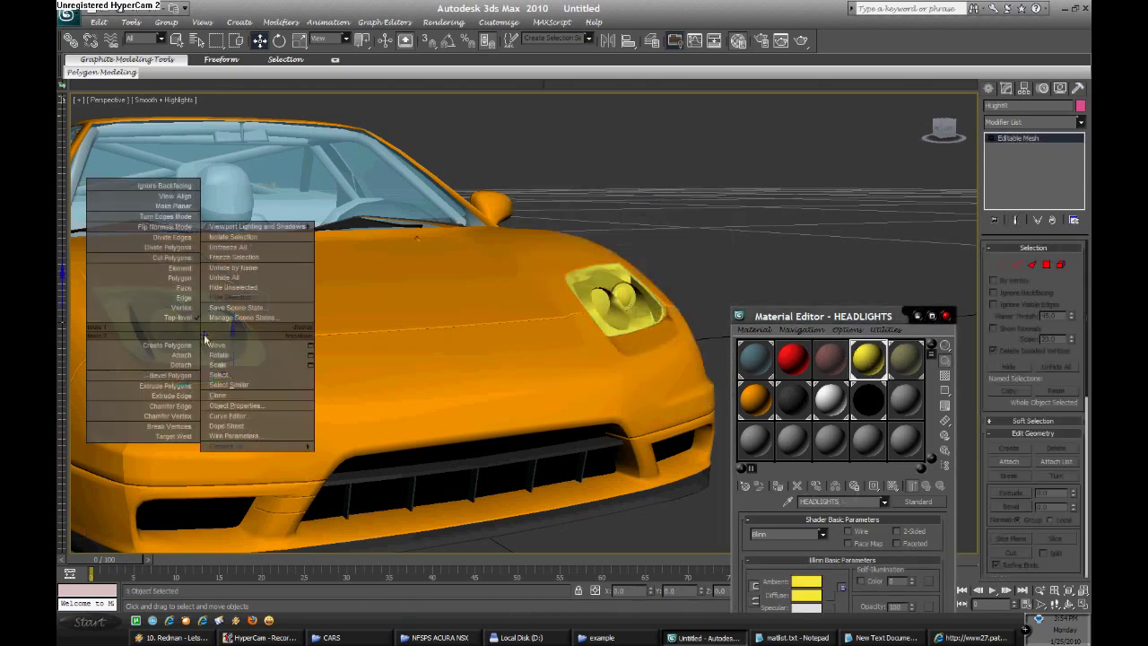
left_click(260, 303)
right_click(621, 303)
left_click(673, 282)
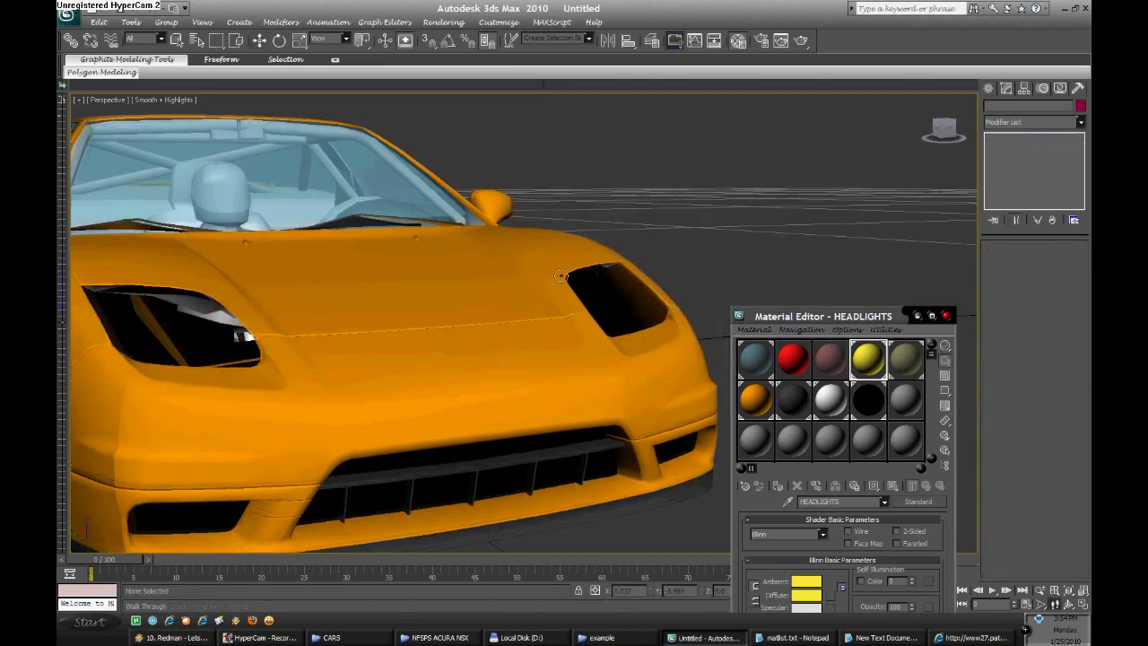
Walk the view toward the interior and back out to the car's rear
key("Up")
mouse_move(574, 296)
left_mouse_down()
mouse_move(506, 264)
mouse_move(781, 274)
left_mouse_up()
key("Down")
key("Down")
key("Down")
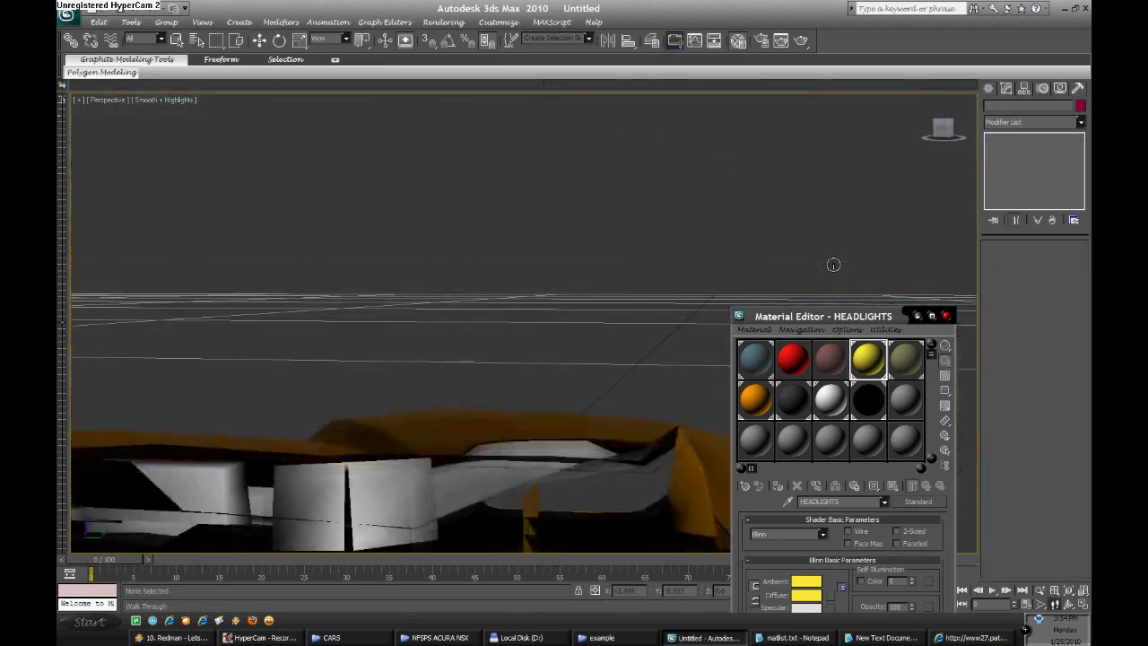
Apply the BRAKELIGHT material to the right and left taillights
key("Up")
key("Up")
key("Up")
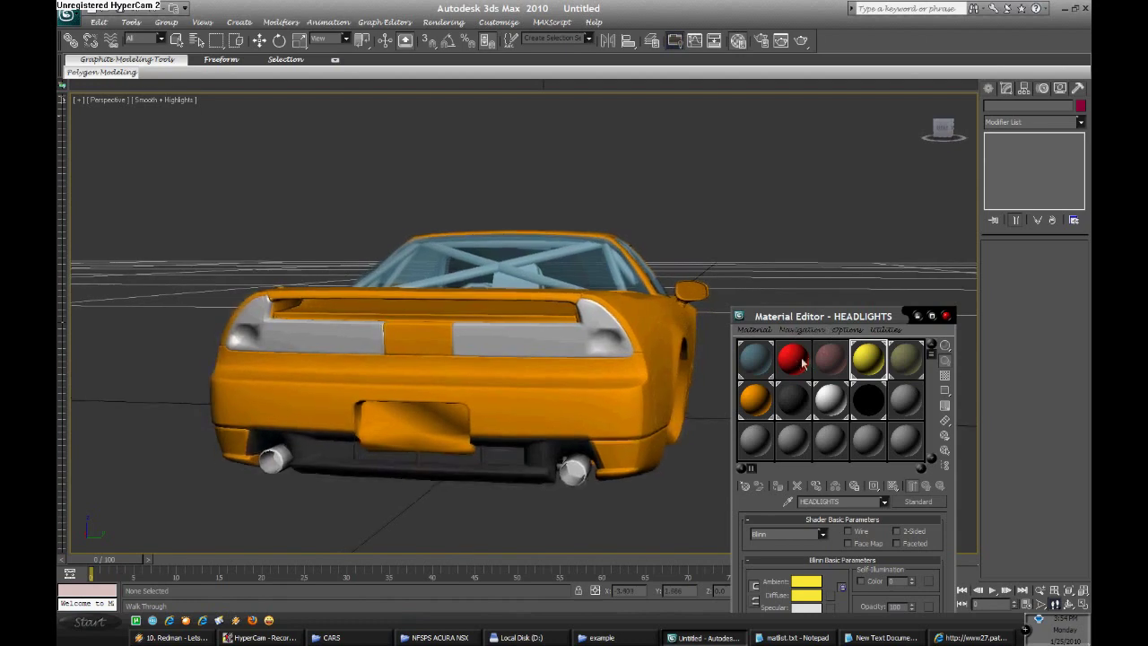
key("Up")
key("Up")
left_click(829, 366)
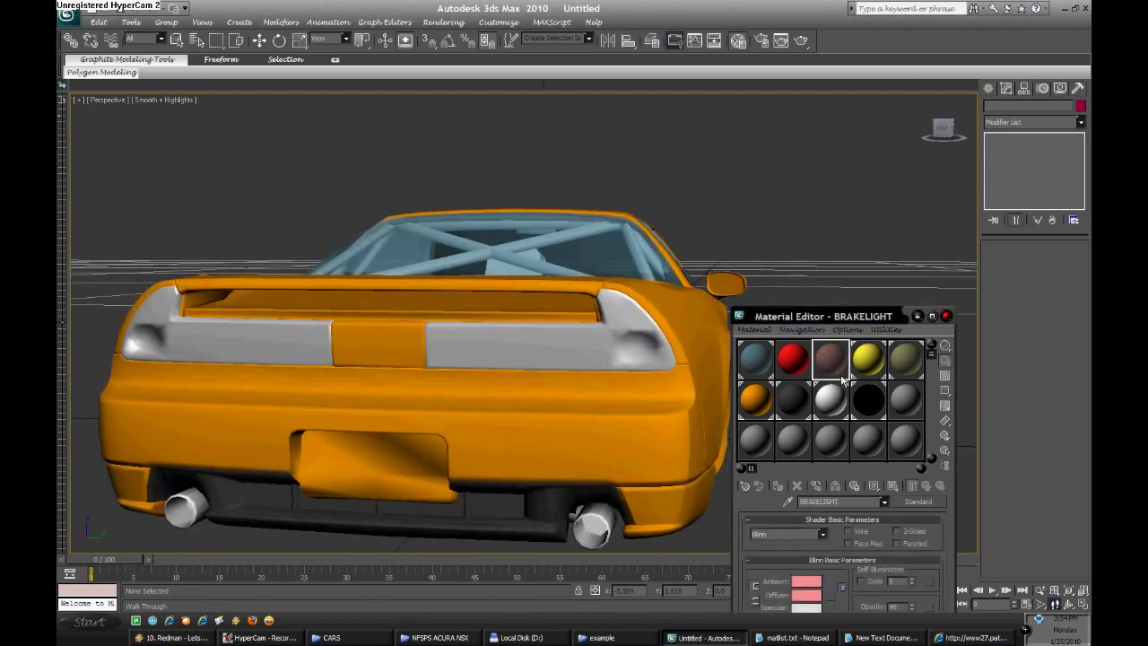
left_click_drag(702, 347, 703, 348)
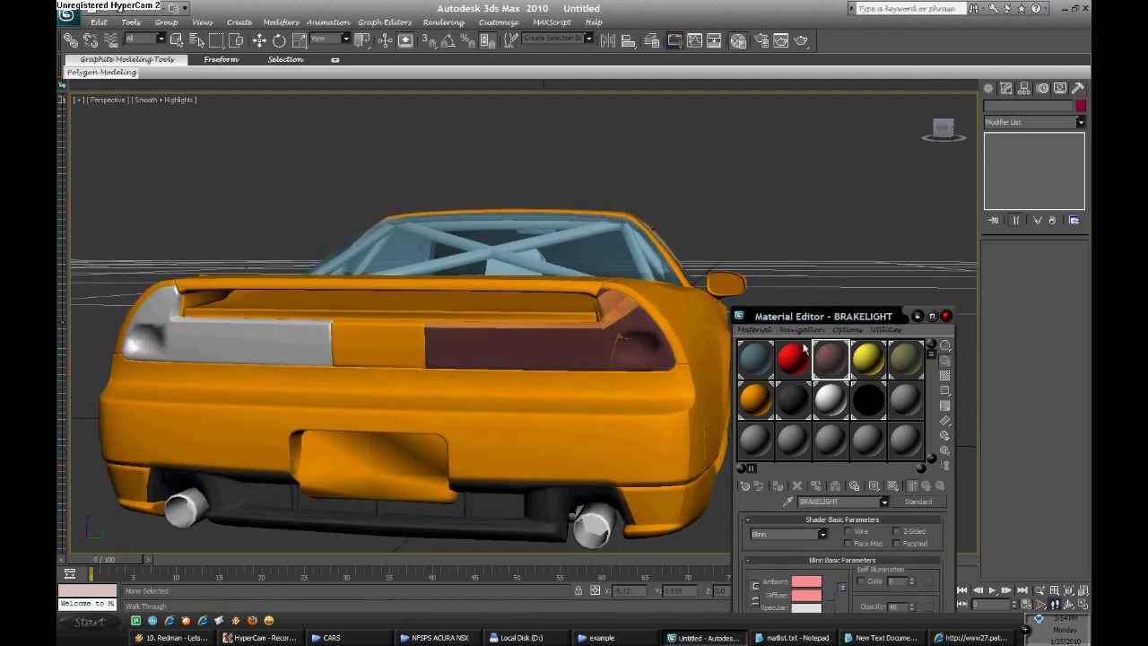
left_click_drag(544, 356, 269, 340)
Hide the selected brake-light part and pick an unused material slot
right_click(269, 341)
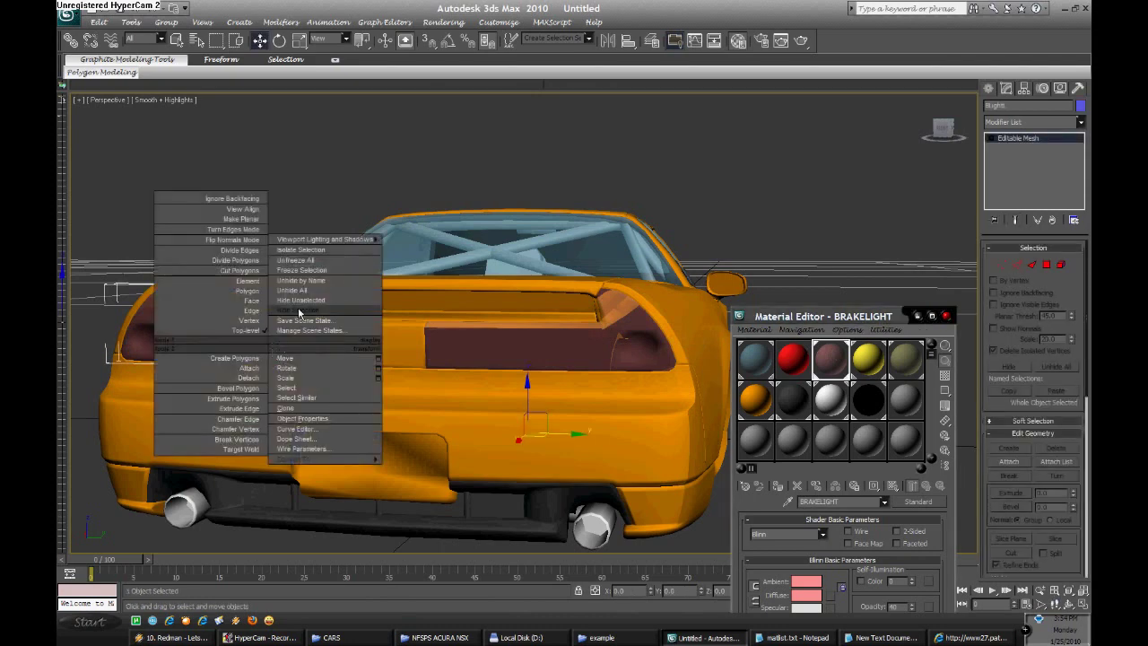
left_click(298, 308)
left_click(491, 313)
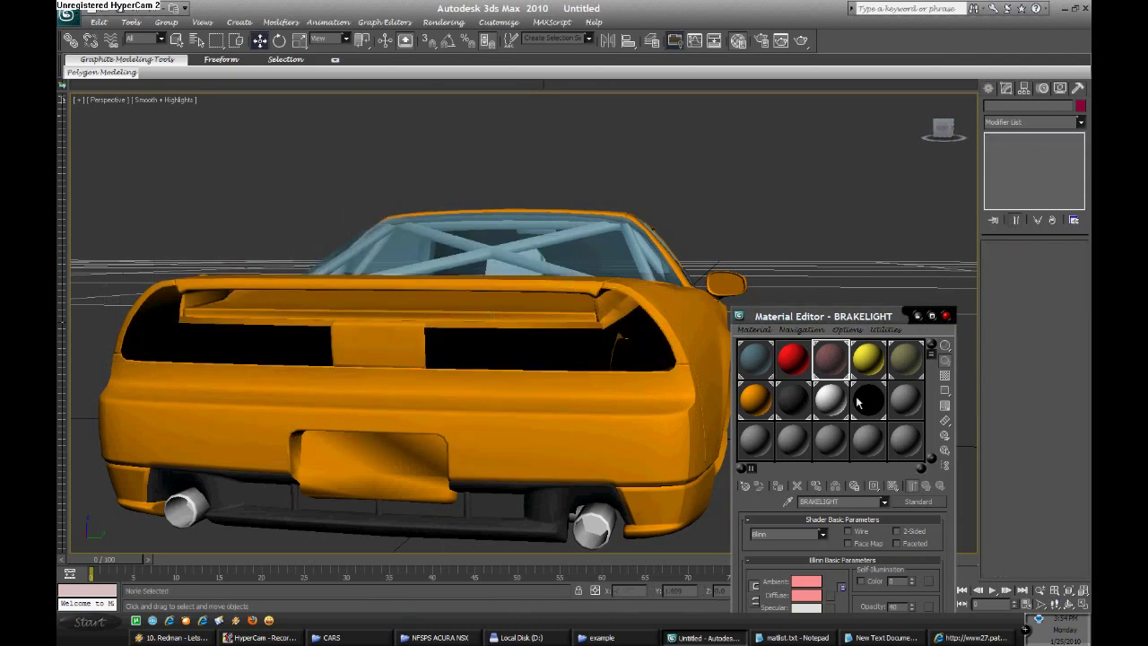
left_click(905, 399)
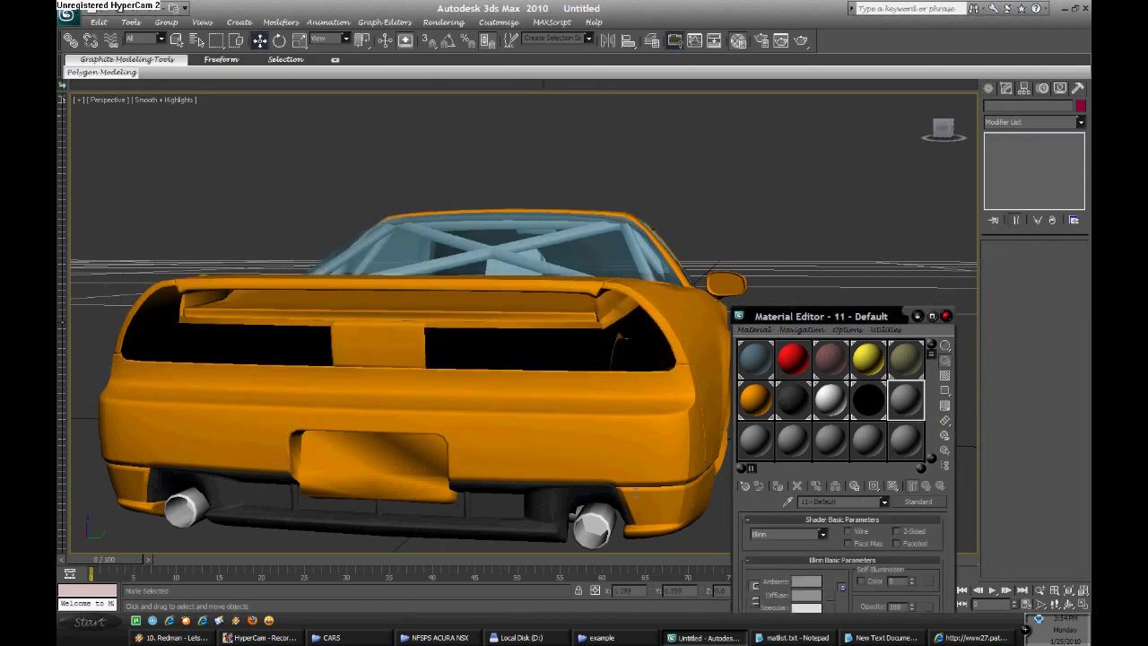
Name the default material INTERIOR and set its ambient colour to light blue
type("INTERIOR")
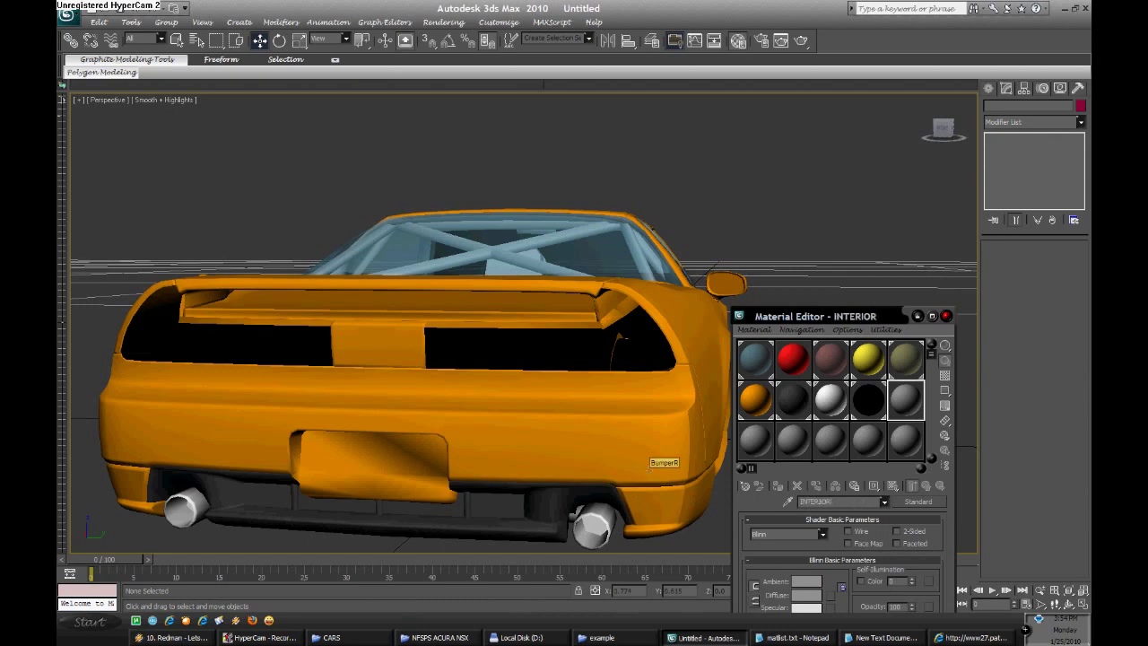
left_click(804, 582)
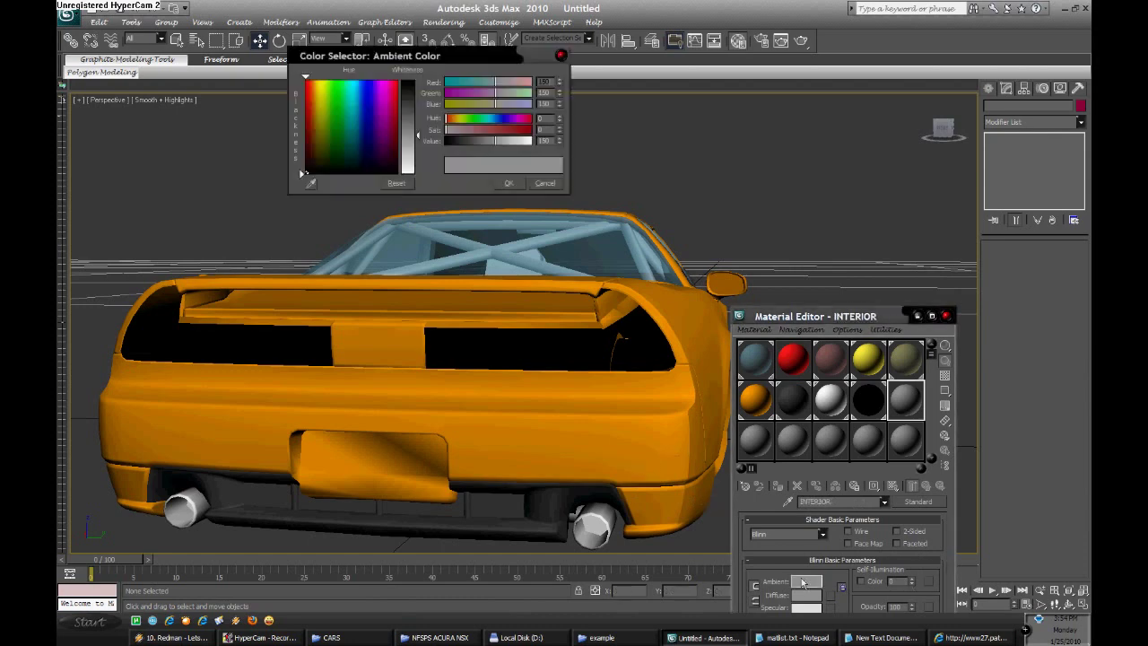
left_click_drag(378, 109, 364, 81)
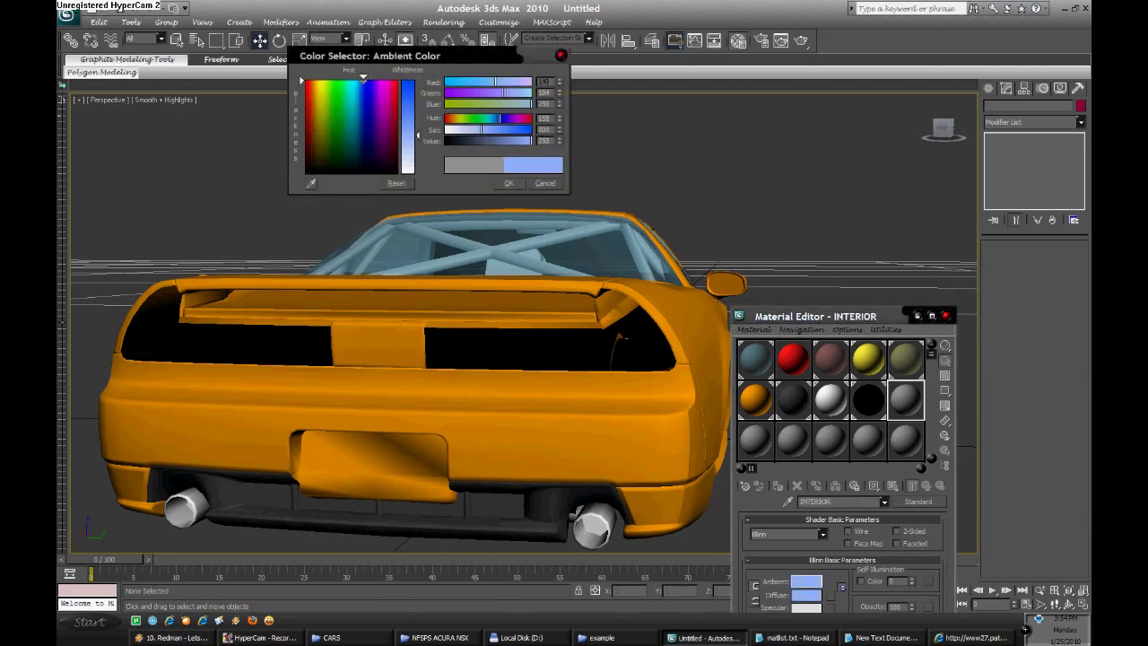
left_click(510, 183)
Reposition the view on the door and select the side window glass
key("Up")
key("Down")
left_click(517, 235)
Hide the selected glass and the right door DoorR
right_click(517, 235)
left_click(533, 199)
left_click(522, 294)
right_click(519, 301)
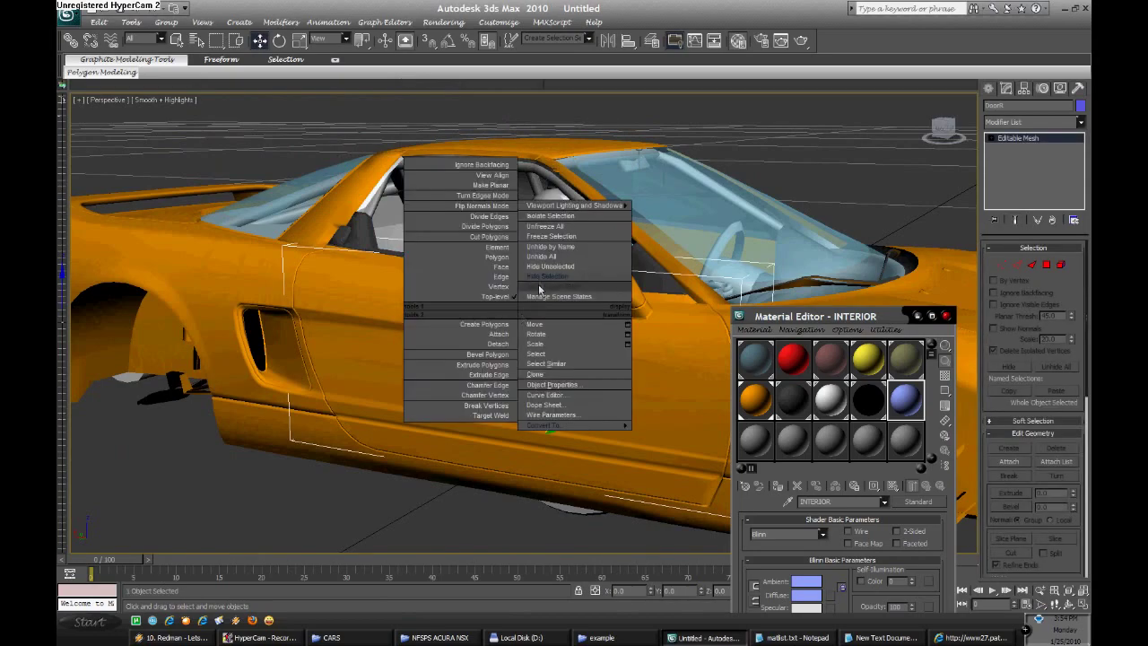
left_click(539, 277)
Select the interior meshes and hide everything else so only the cockpit shows
key("Up")
key("Up")
key("Up")
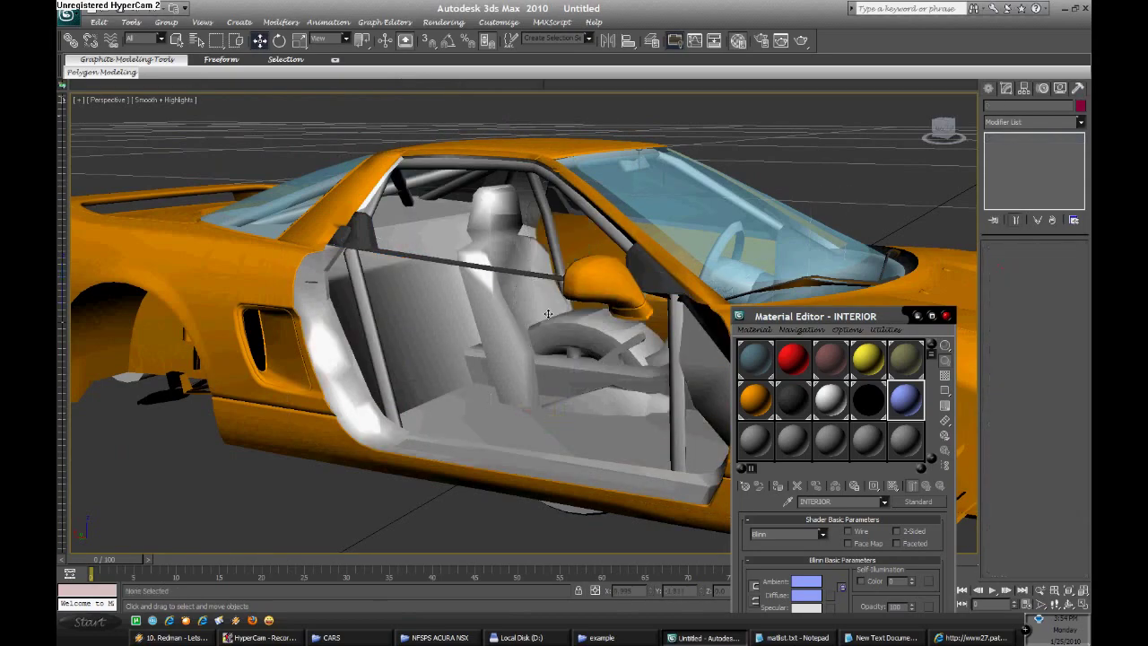
key("Down")
key("Down")
key("Down")
key("w")
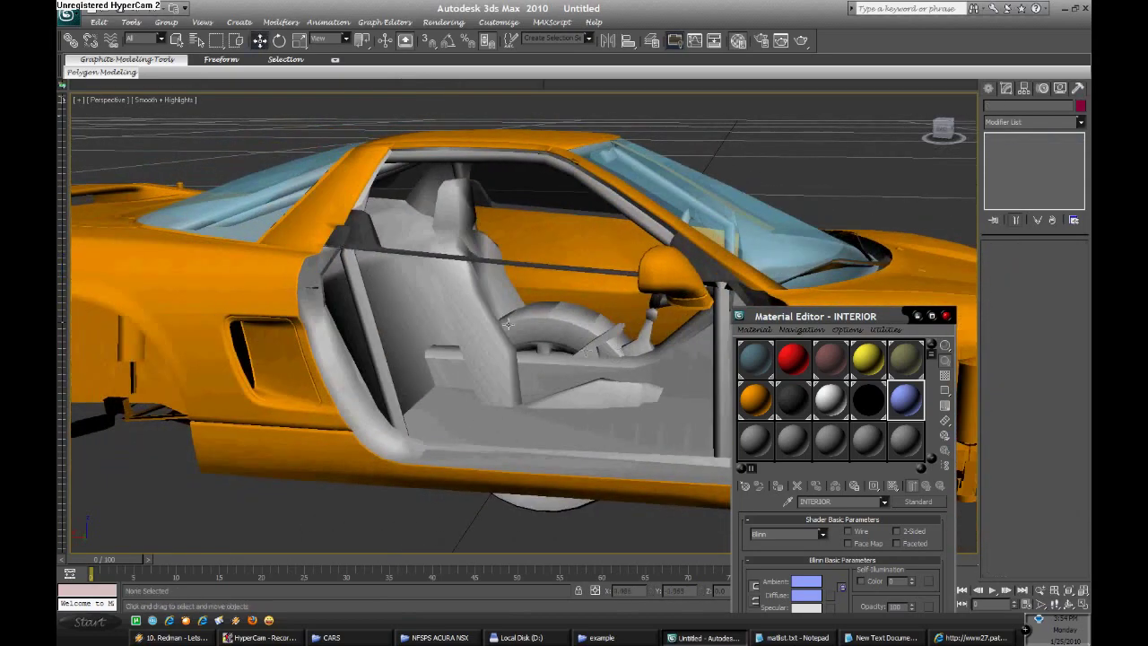
left_click(412, 308)
key("ctrl+a")
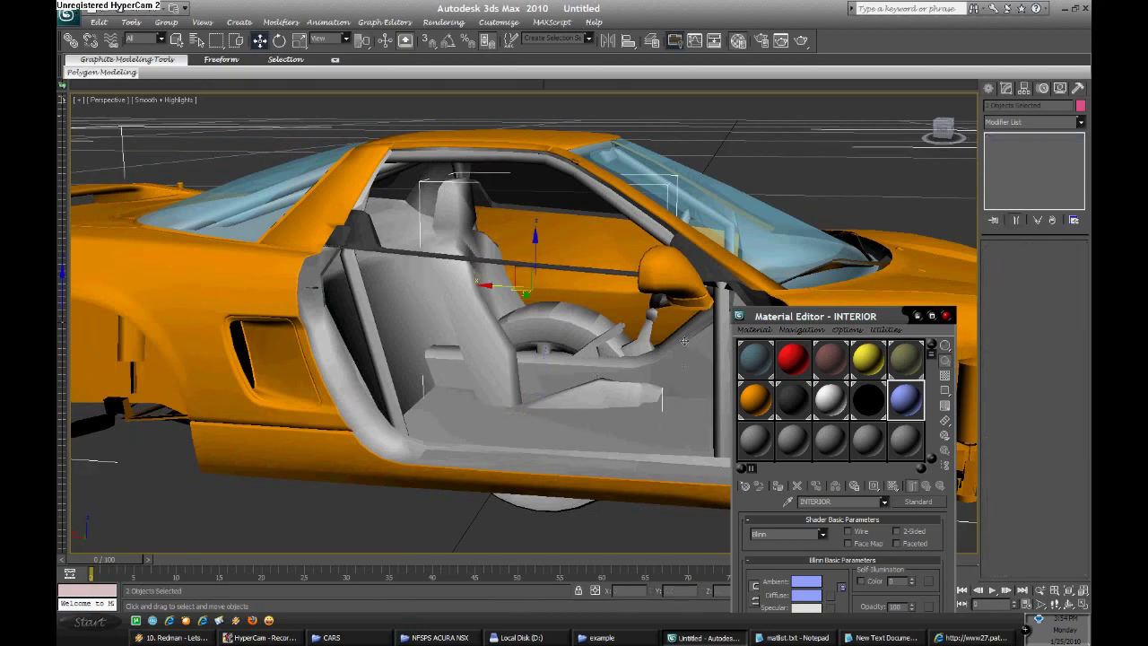
right_click(683, 333)
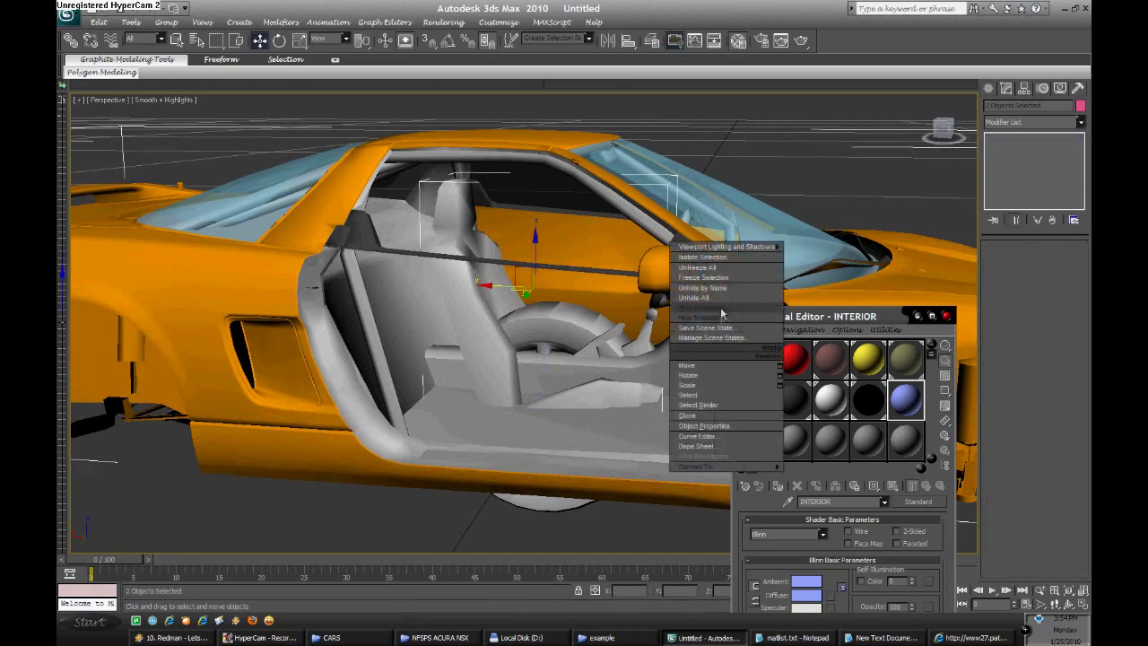
left_click(720, 306)
key("Up")
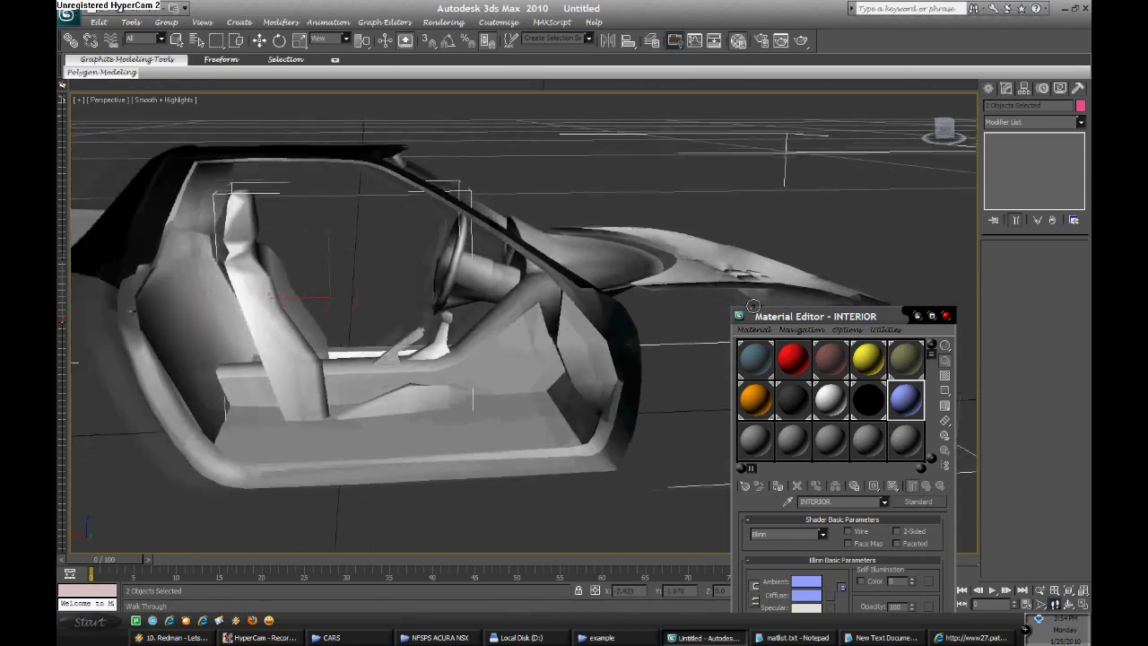
key("Down")
key("Down")
key("Down")
key("Down")
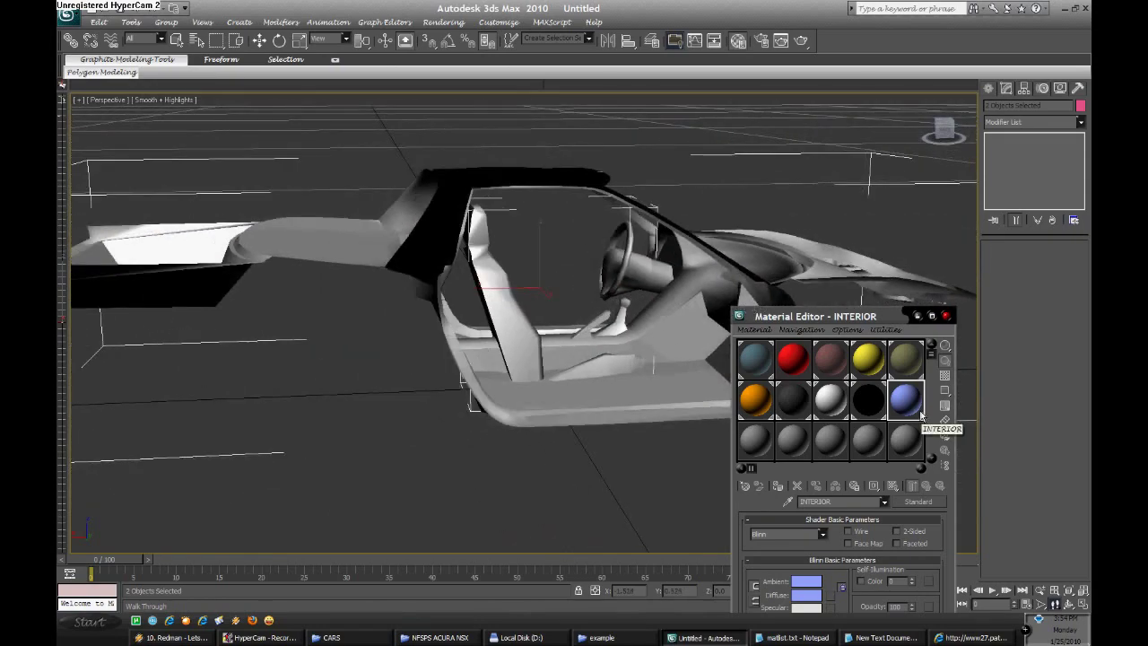
Assign the light-blue INTERIOR material to the selected interior pieces
left_click_drag(906, 399, 632, 394)
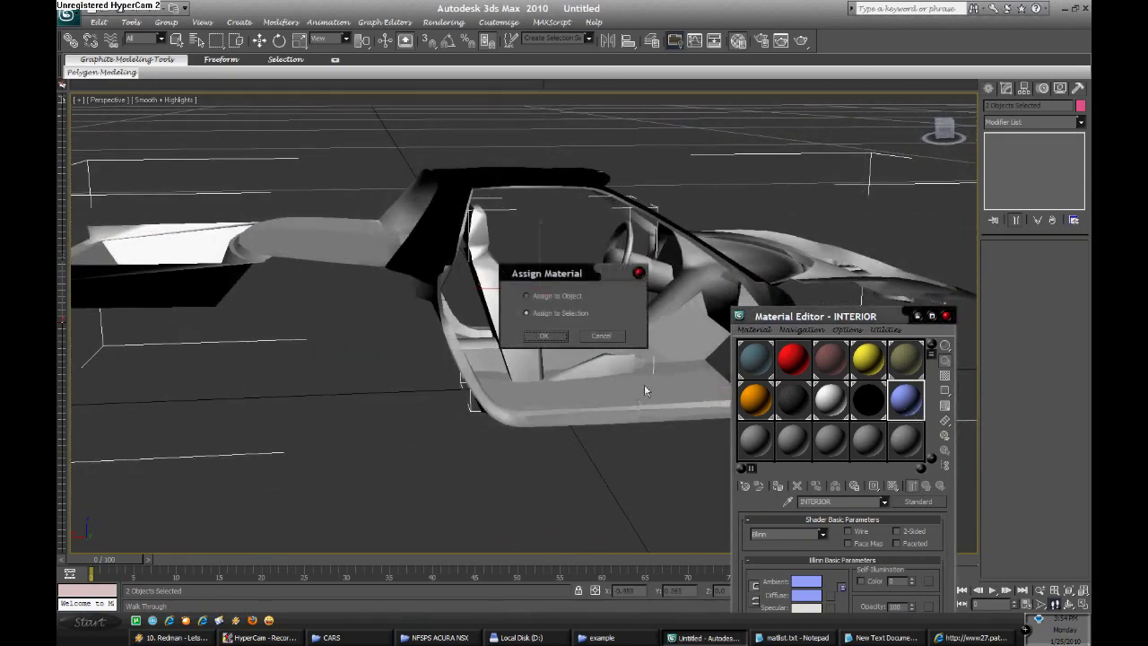
left_click(545, 337)
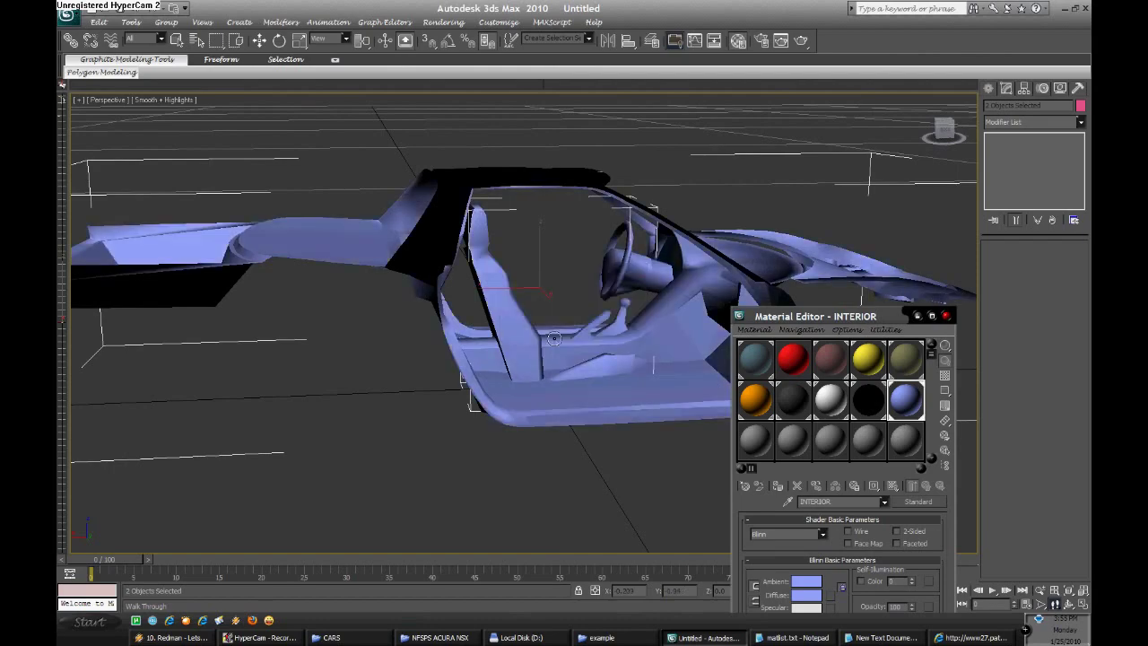
key("Down")
key("Up")
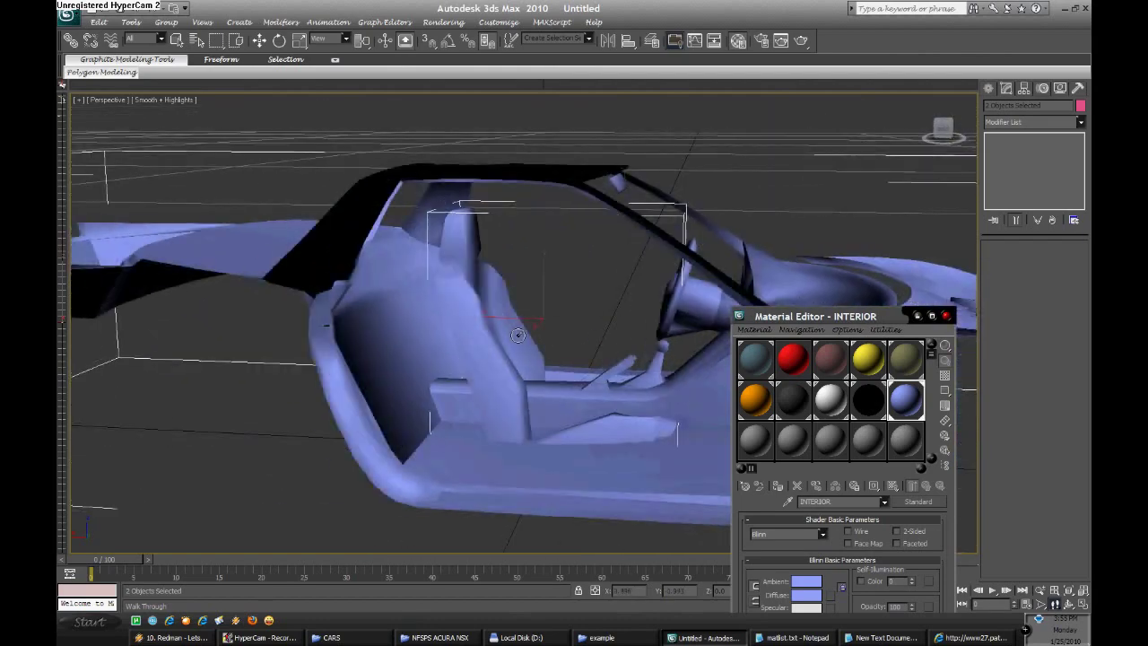
key("Down")
key("w")
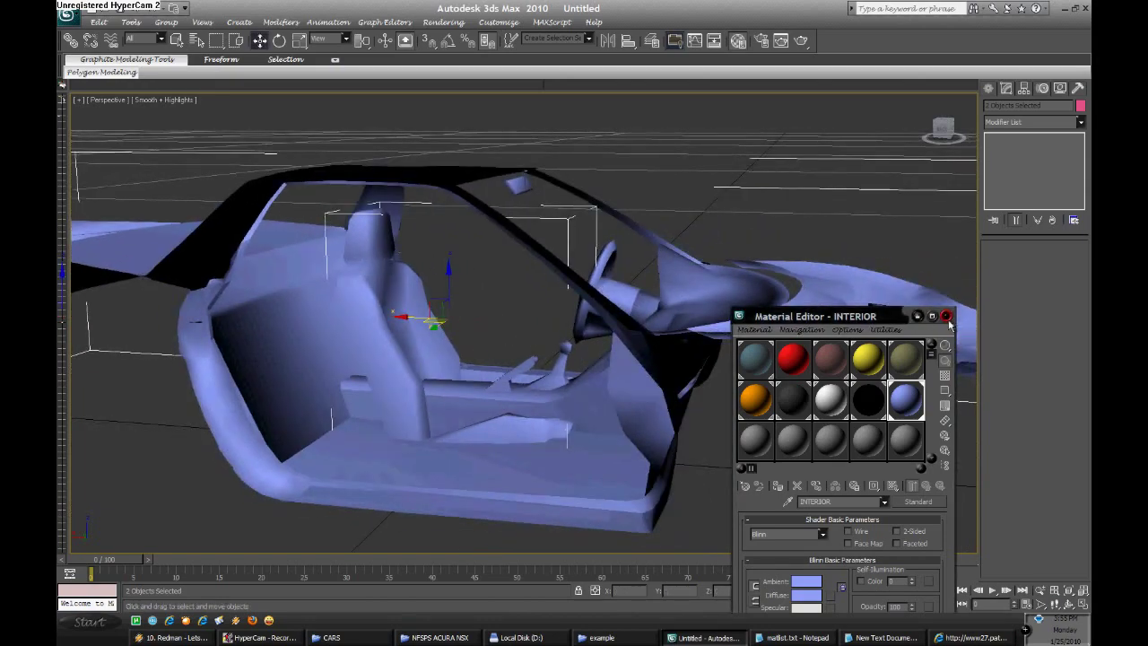
left_click(946, 316)
Select the seat and shift it slightly up and along Y toward the viewer
left_click(390, 302)
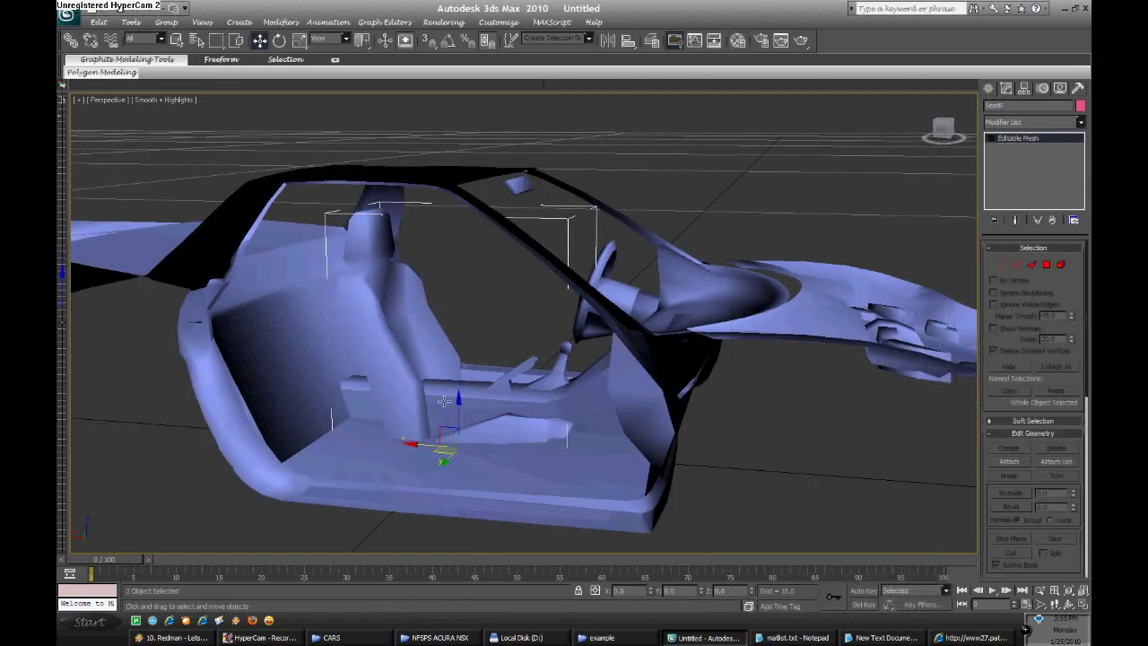
left_click_drag(459, 399, 458, 366)
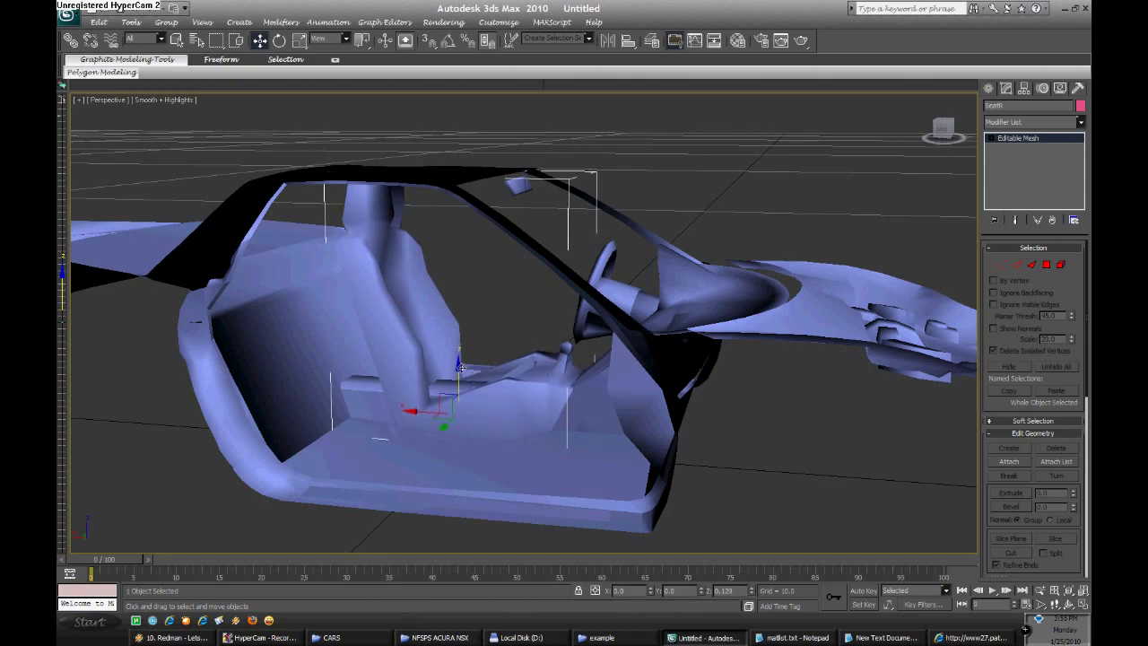
left_click_drag(442, 428, 405, 475)
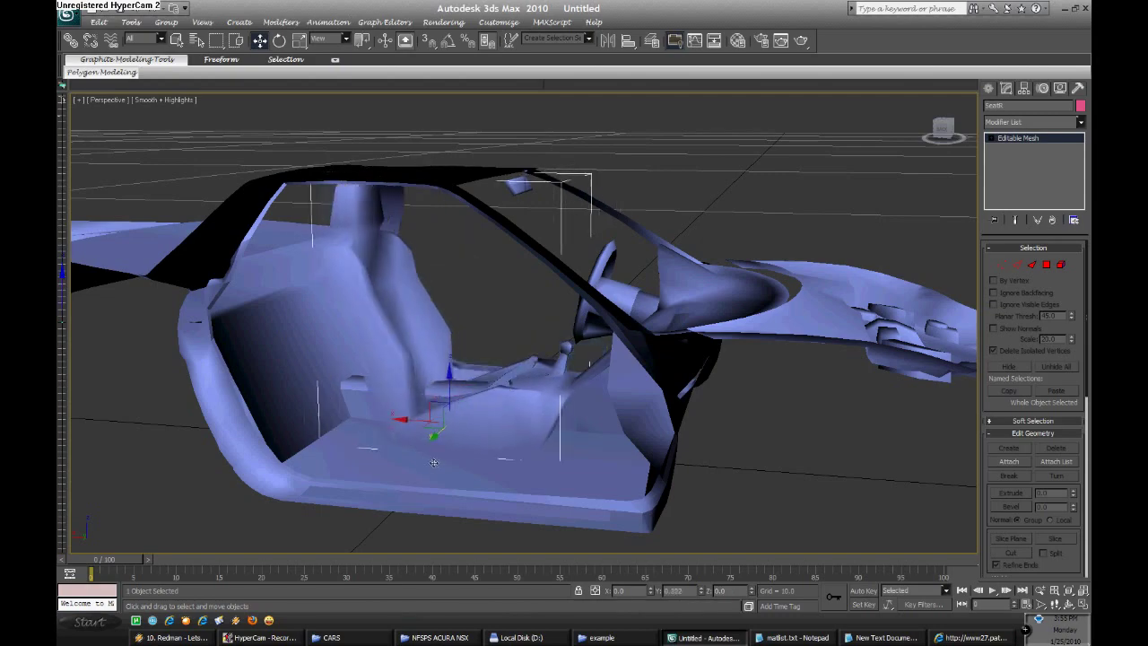
key("Up")
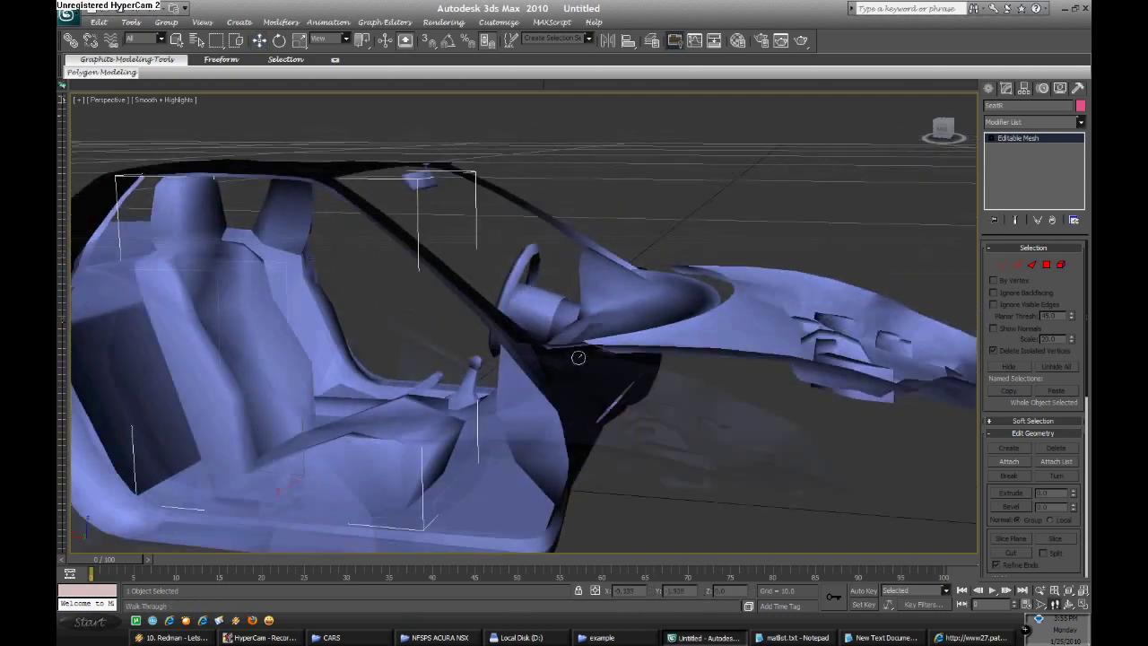
key("Down")
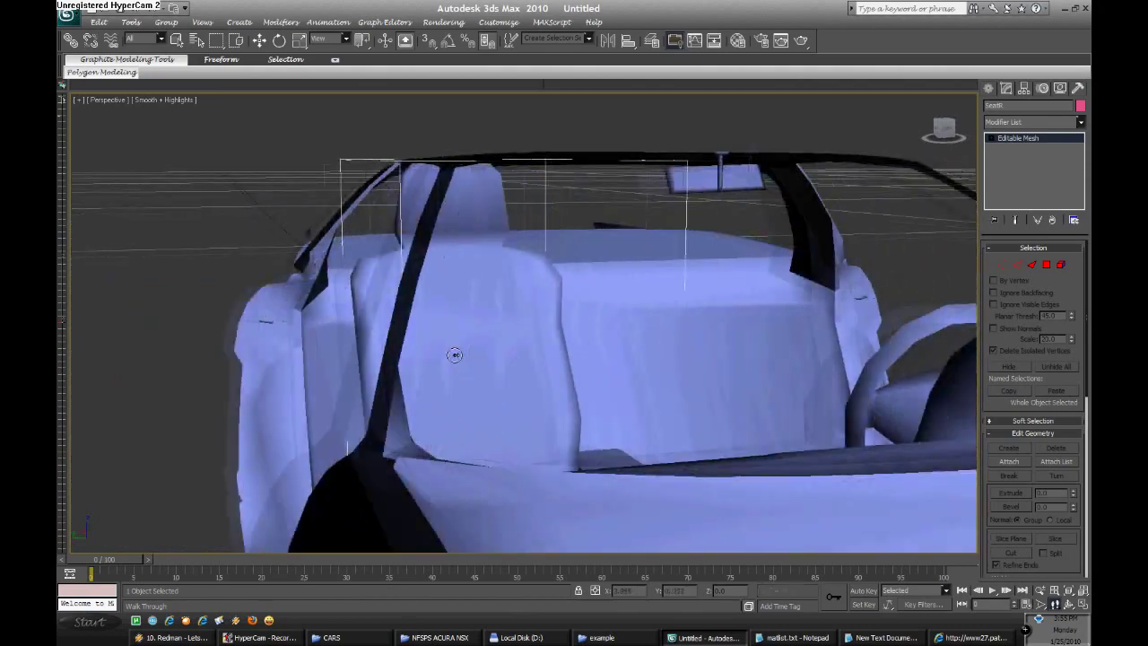
key("w")
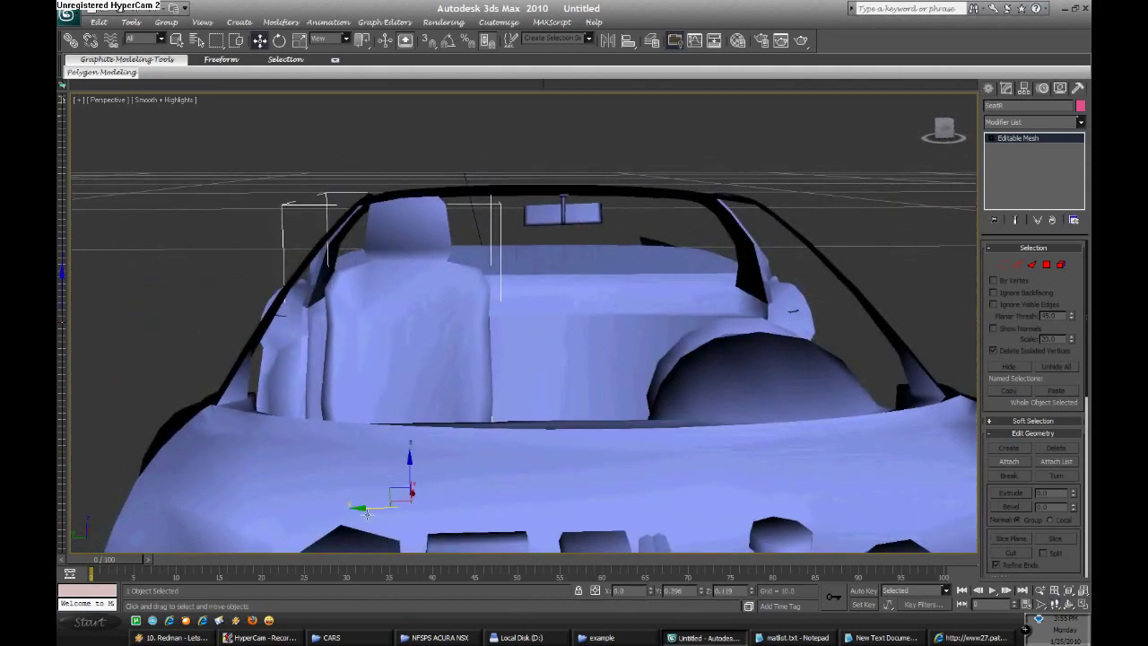
Check the seat's placement from inside the cockpit and lower it slightly into place
key("Up")
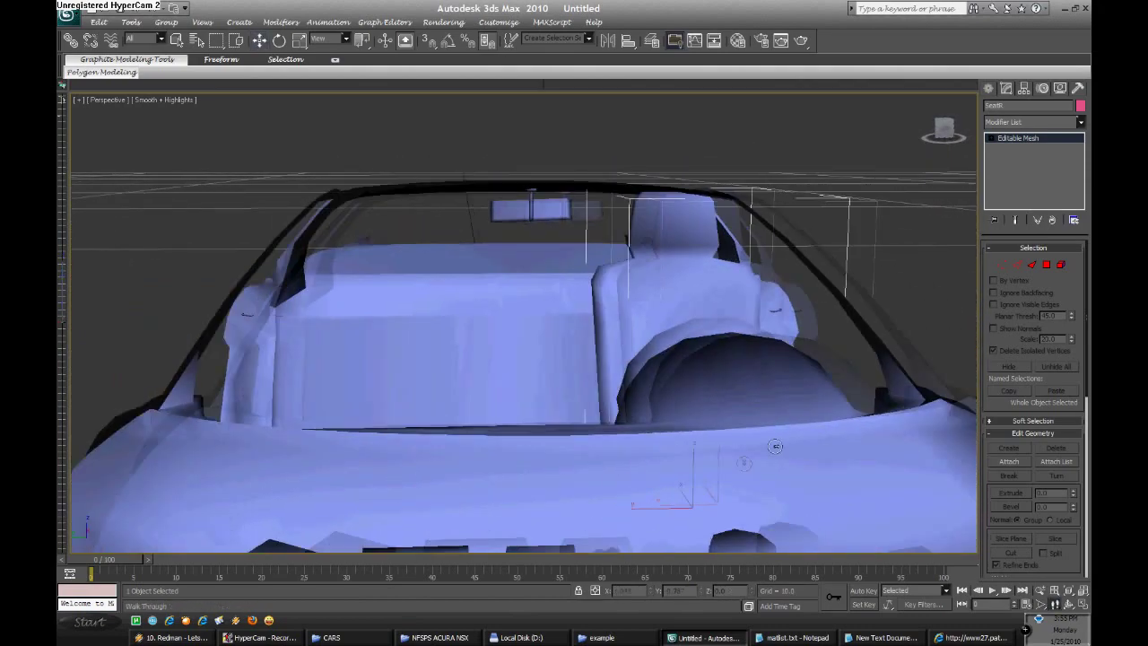
left_click_drag(366, 508, 776, 437)
key("w")
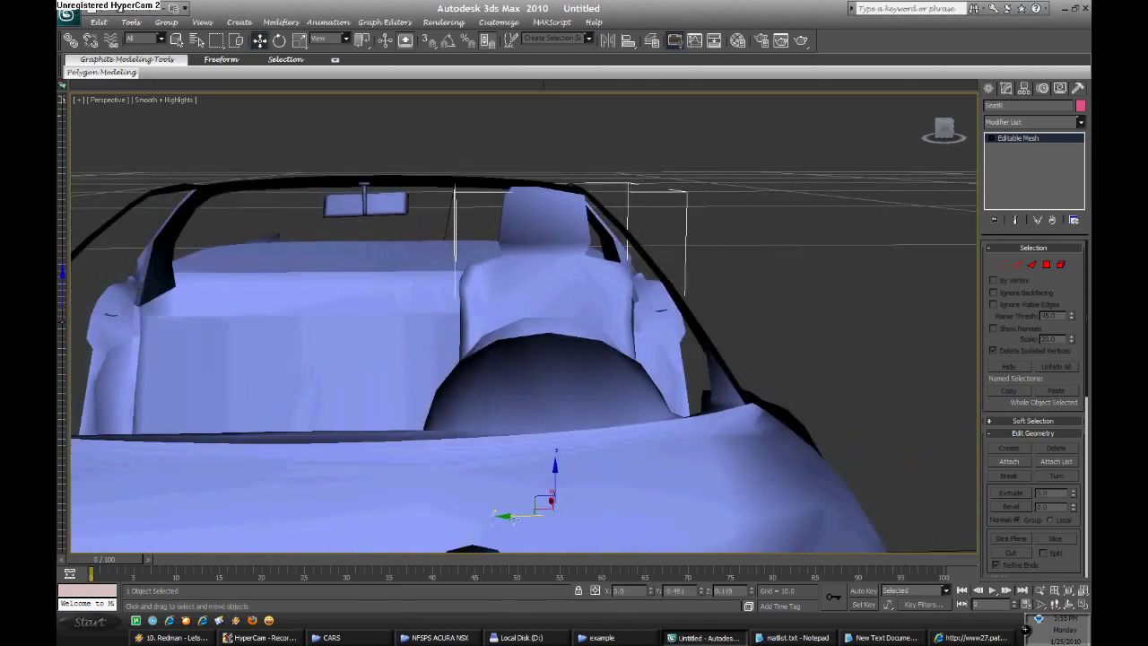
key("Up")
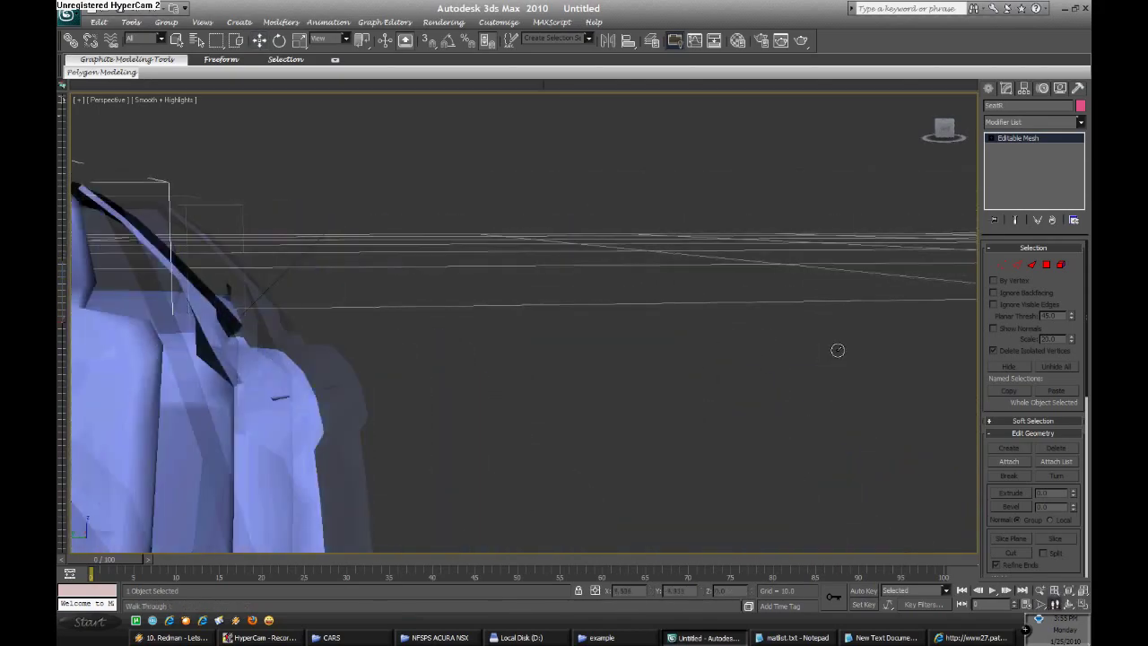
left_click_drag(835, 349, 650, 400)
key("Down")
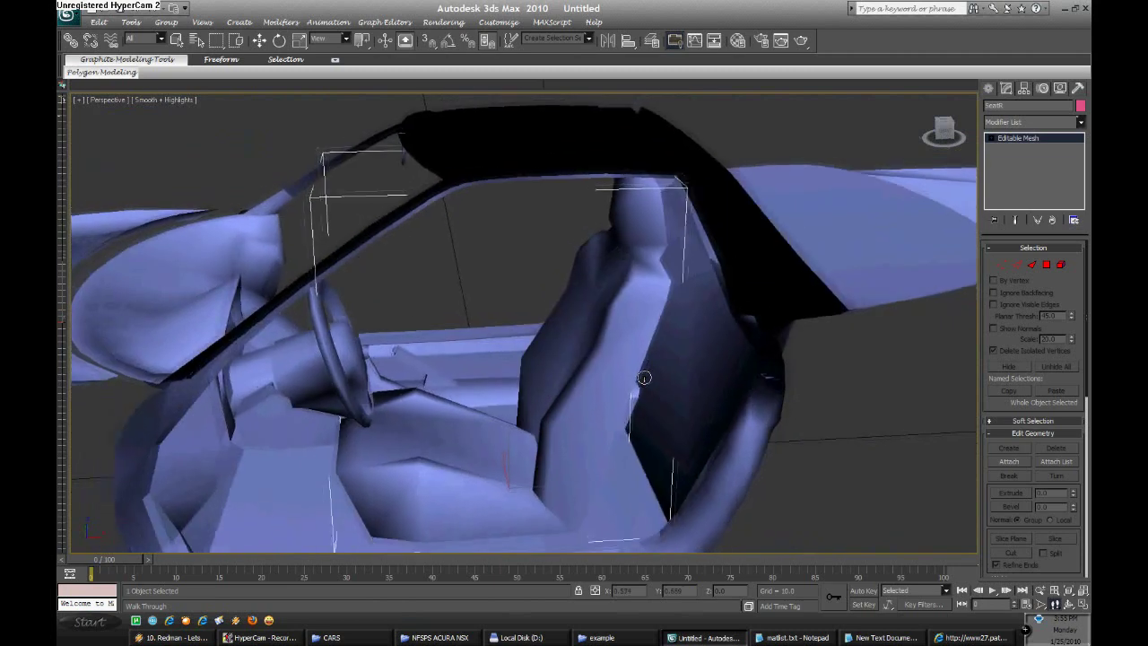
key("w")
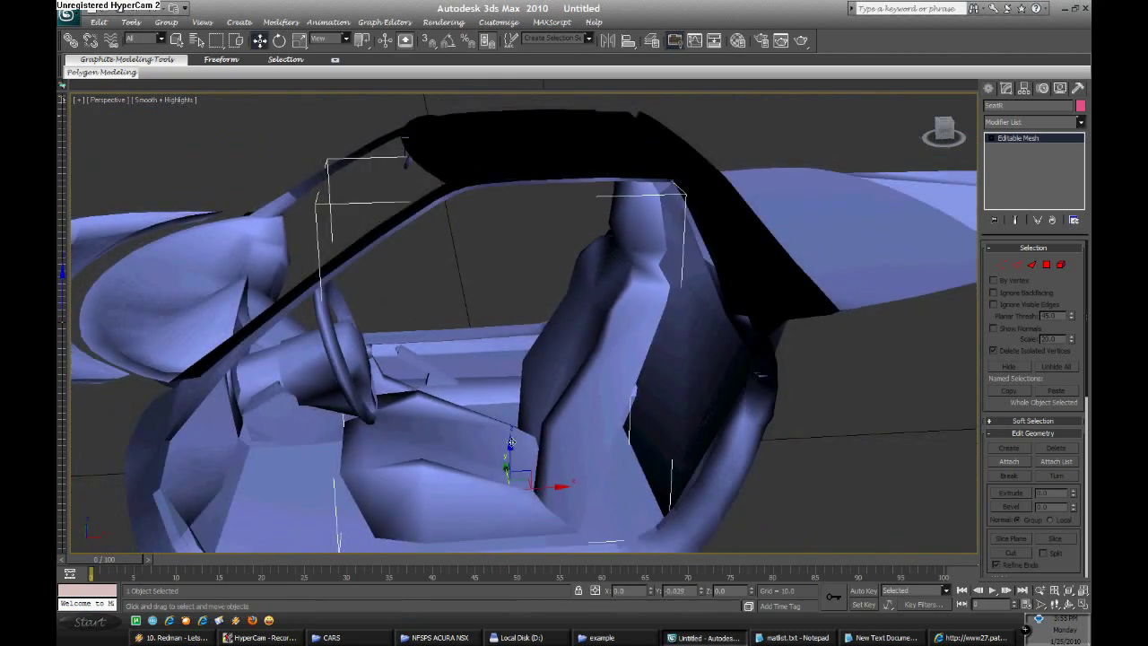
left_click_drag(509, 440, 508, 453)
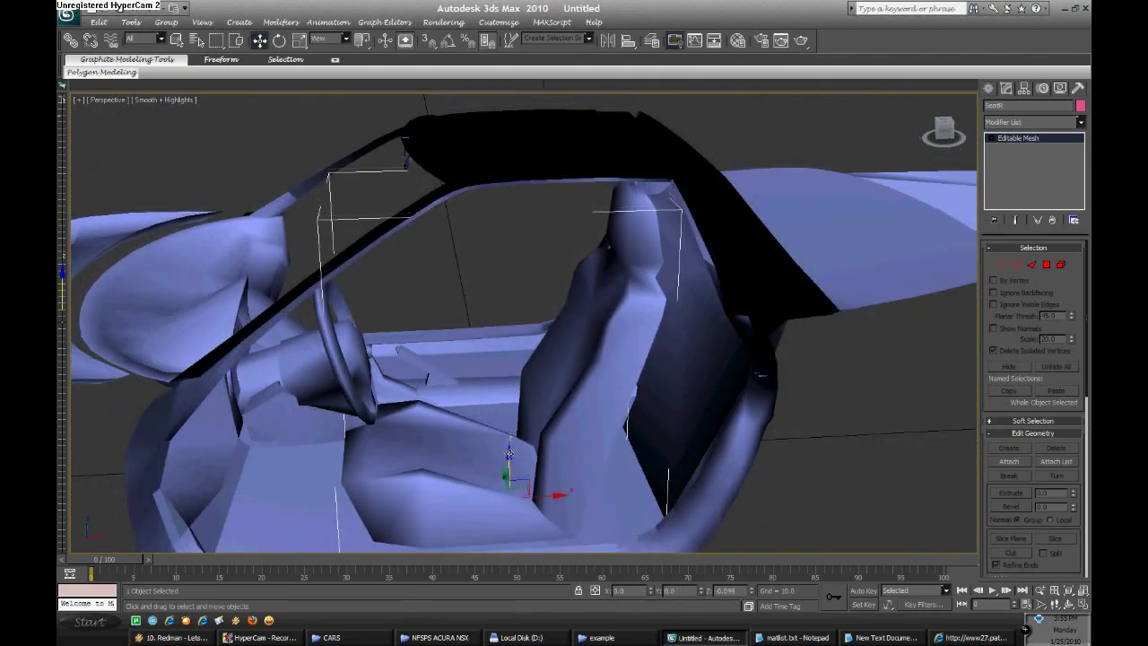
key("Up")
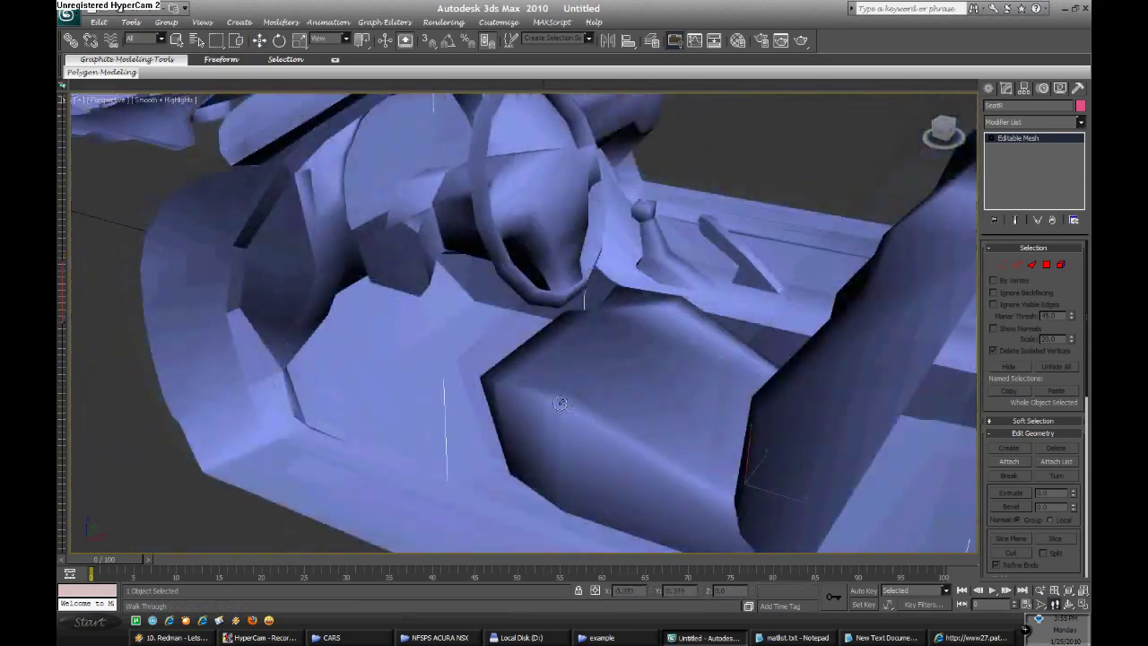
mouse_move(560, 402)
left_mouse_down()
mouse_move(445, 397)
mouse_move(622, 403)
mouse_move(609, 403)
left_mouse_up()
key("Escape")
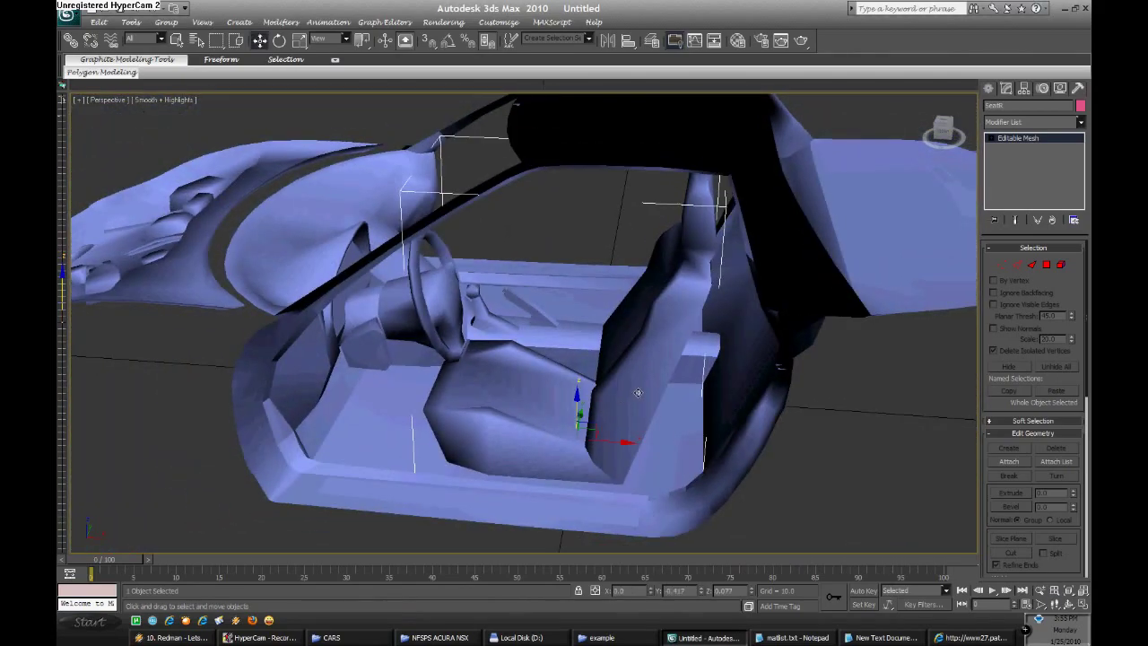
Clone the seat as a new object named SeatR01
right_click(650, 384)
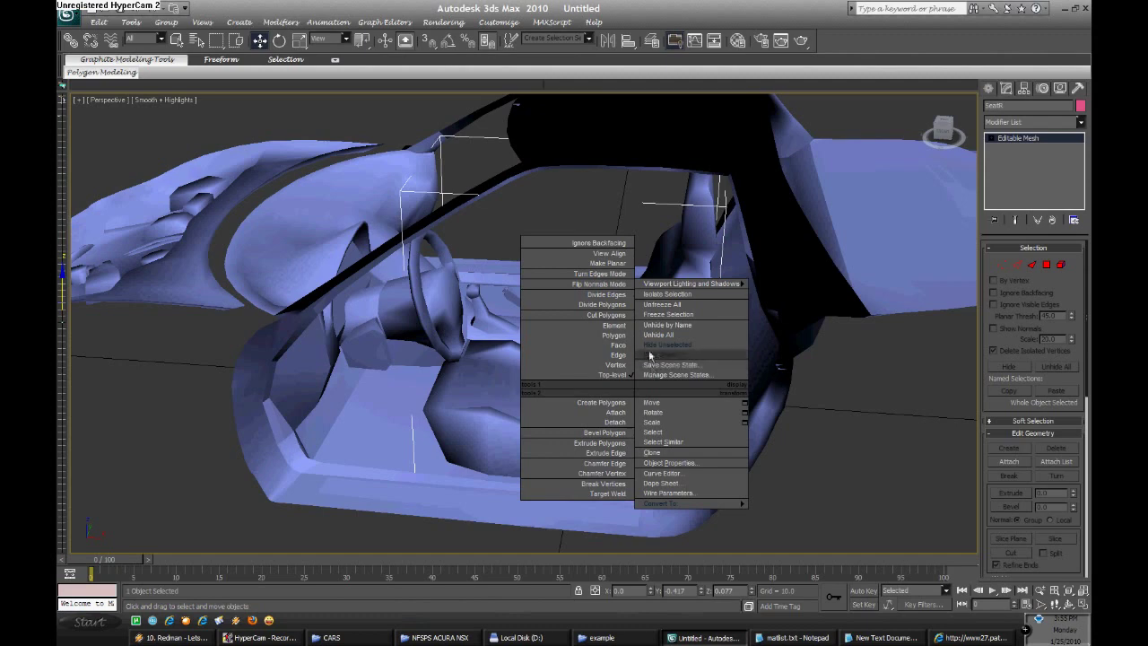
left_click(689, 456)
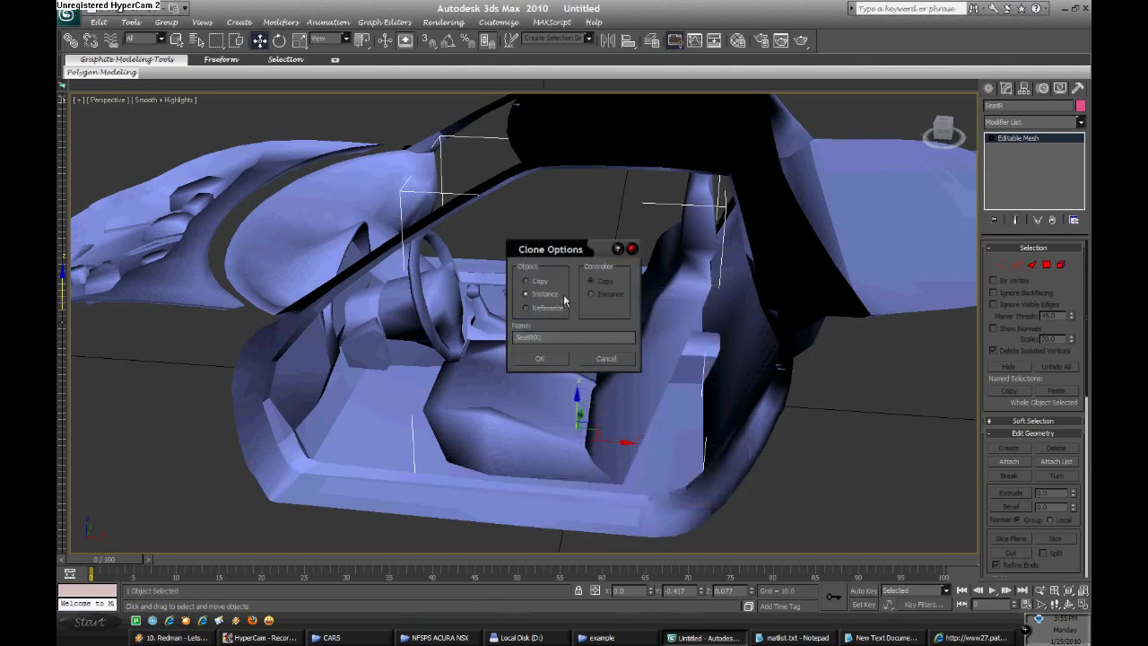
left_click(542, 358)
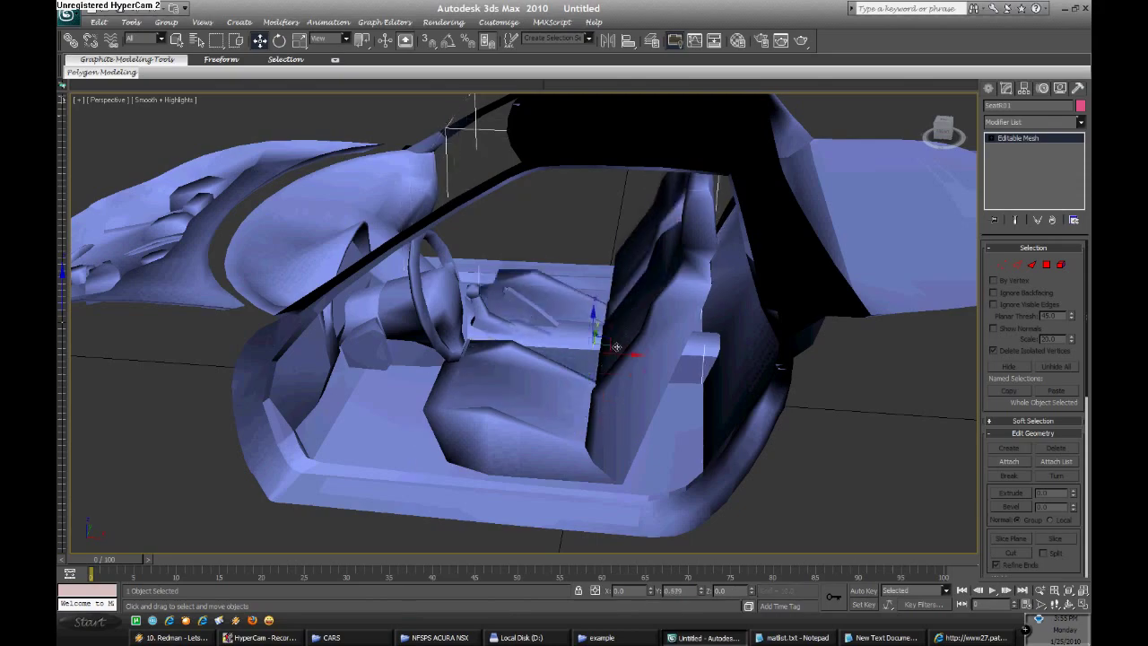
key("Up")
mouse_move(622, 321)
left_mouse_down()
mouse_move(636, 293)
mouse_move(961, 291)
left_mouse_up()
key("Down")
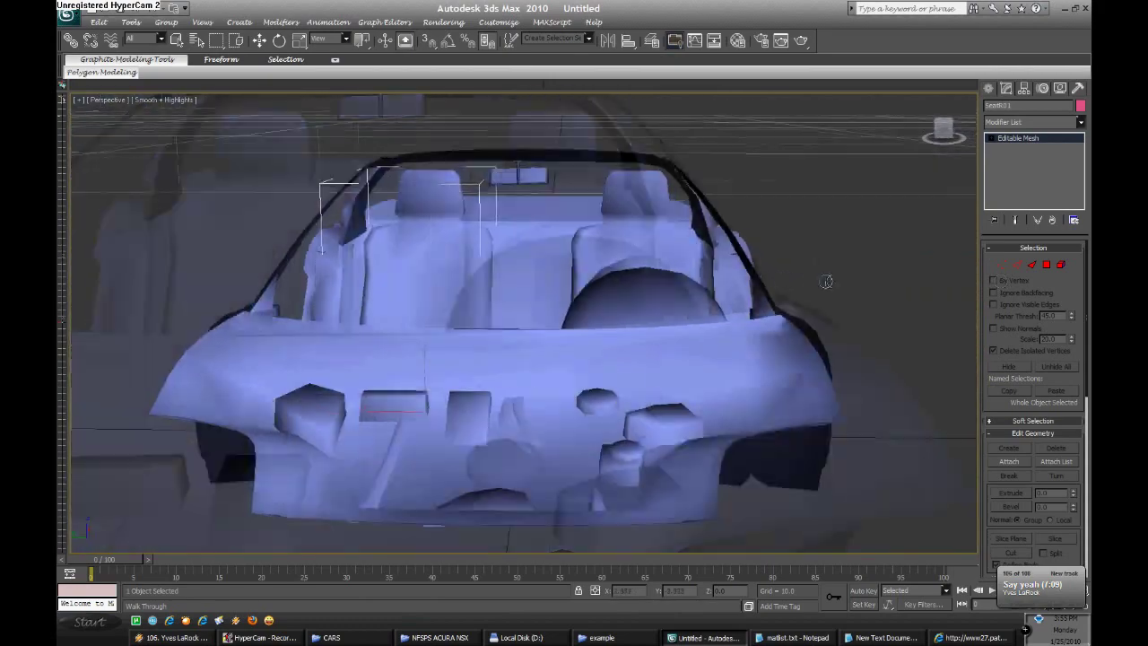
mouse_move(961, 291)
left_mouse_down()
mouse_move(820, 280)
mouse_move(434, 415)
left_mouse_up()
key("Up")
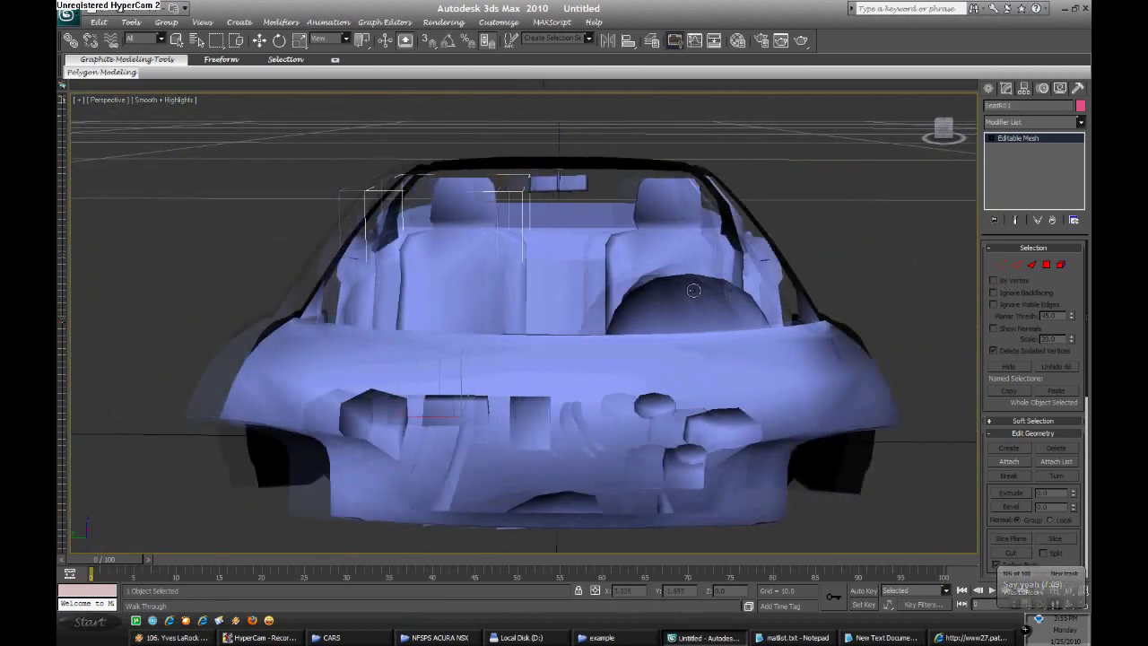
key("w")
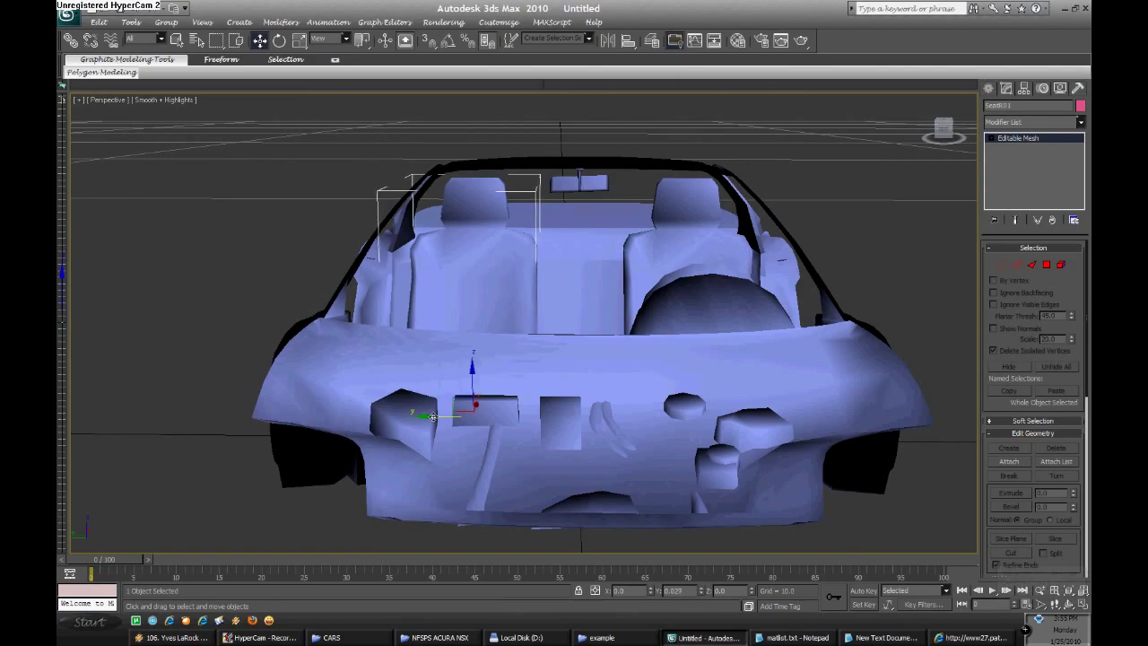
Deselect everything and view the two seats from the side of the car
left_click(838, 222)
key("Up")
mouse_move(838, 223)
left_mouse_down()
mouse_move(802, 218)
mouse_move(930, 221)
left_mouse_up()
key("Up")
key("Down")
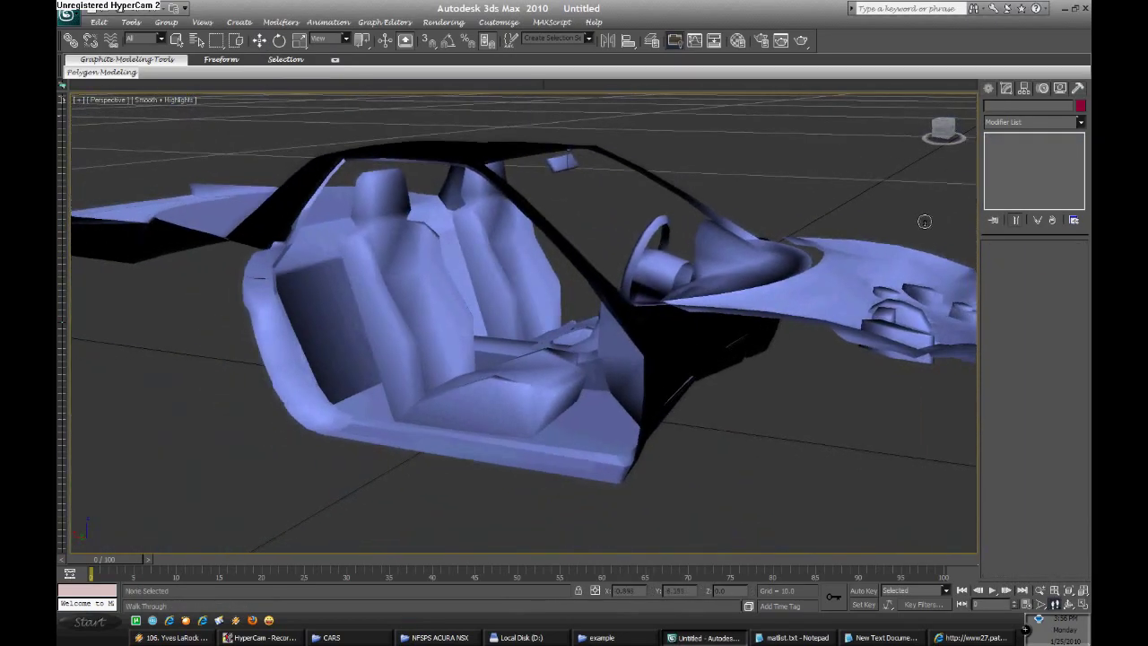
Unhide all hidden parts so the orange NSX body reappears around the interior
key("m")
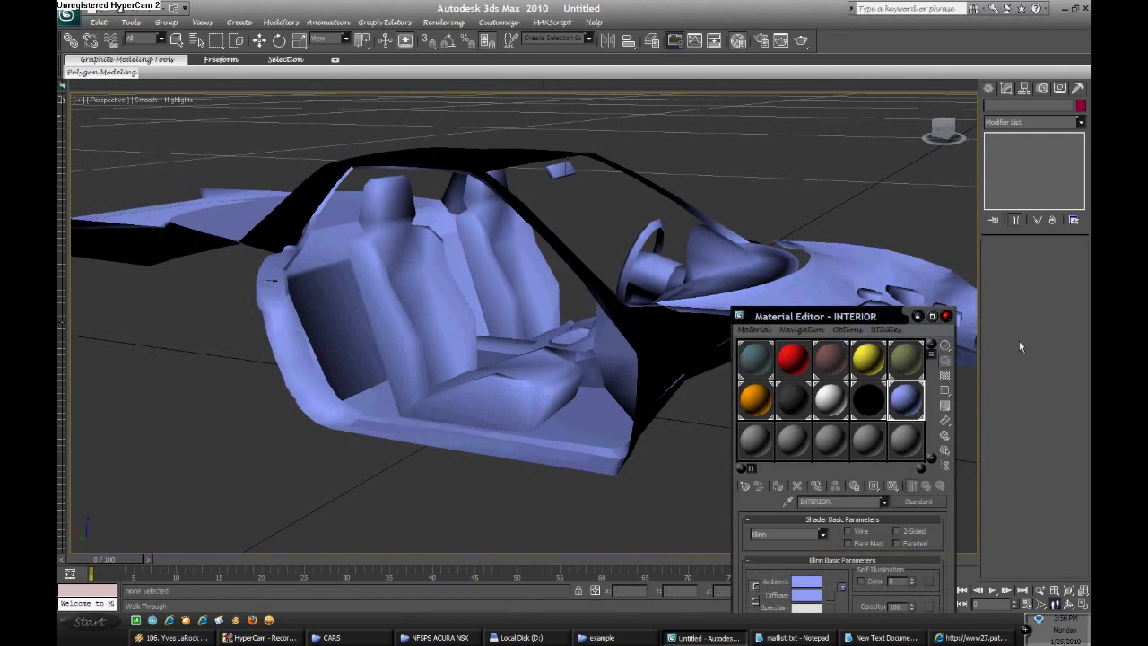
left_click(947, 317)
right_click(833, 172)
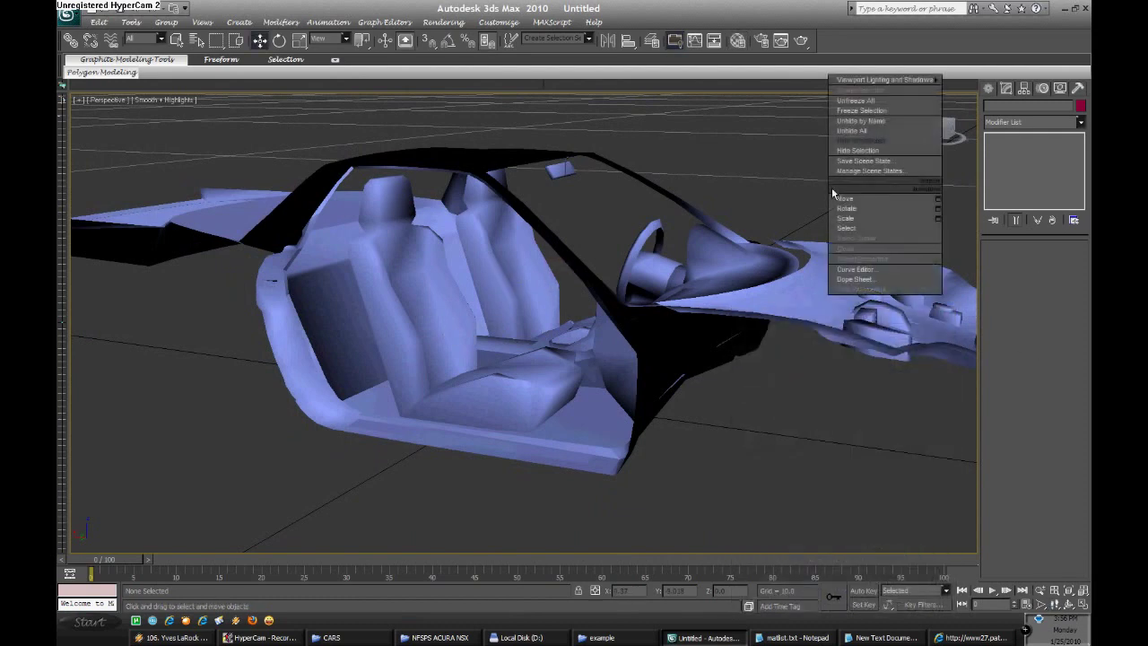
left_click(900, 132)
key("Up")
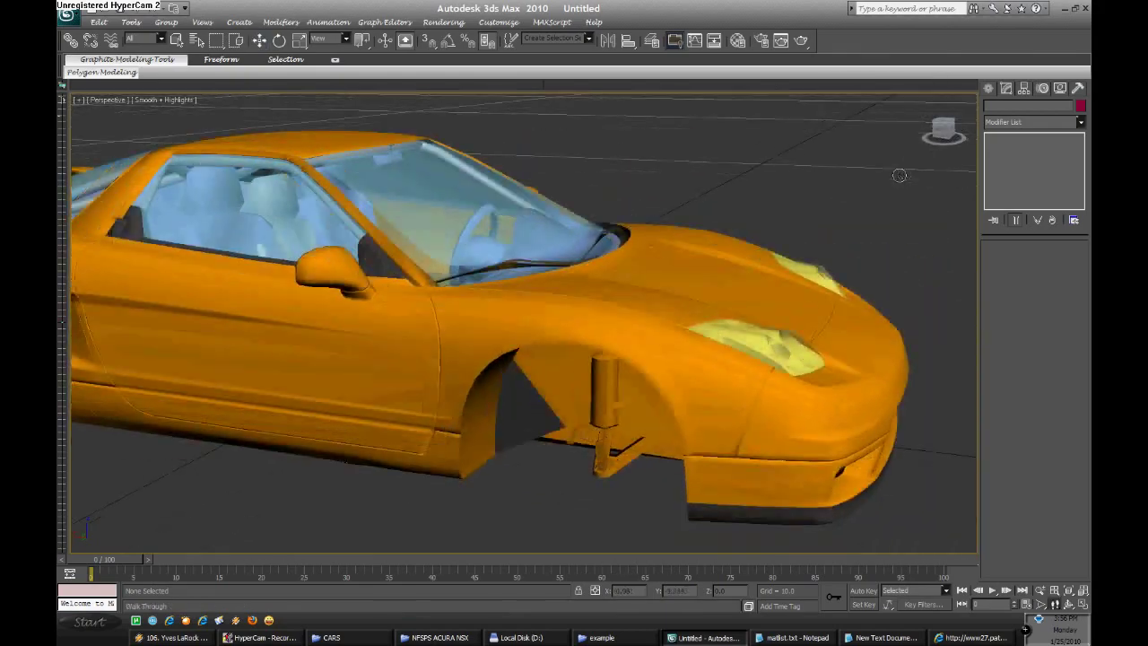
key("Down")
key("Down")
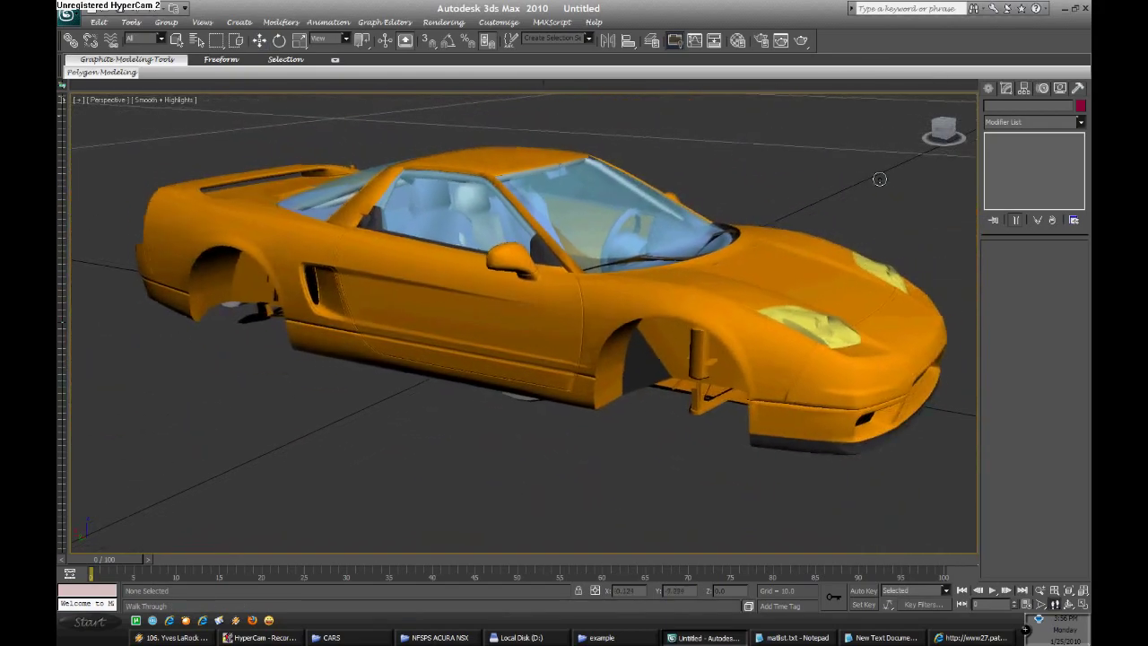
left_click(883, 636)
Change the note to 'now select a car you want to replace' and launch NFS-GeoEd.exe
key("ctrl+a")
type("now select a car you want to replace")
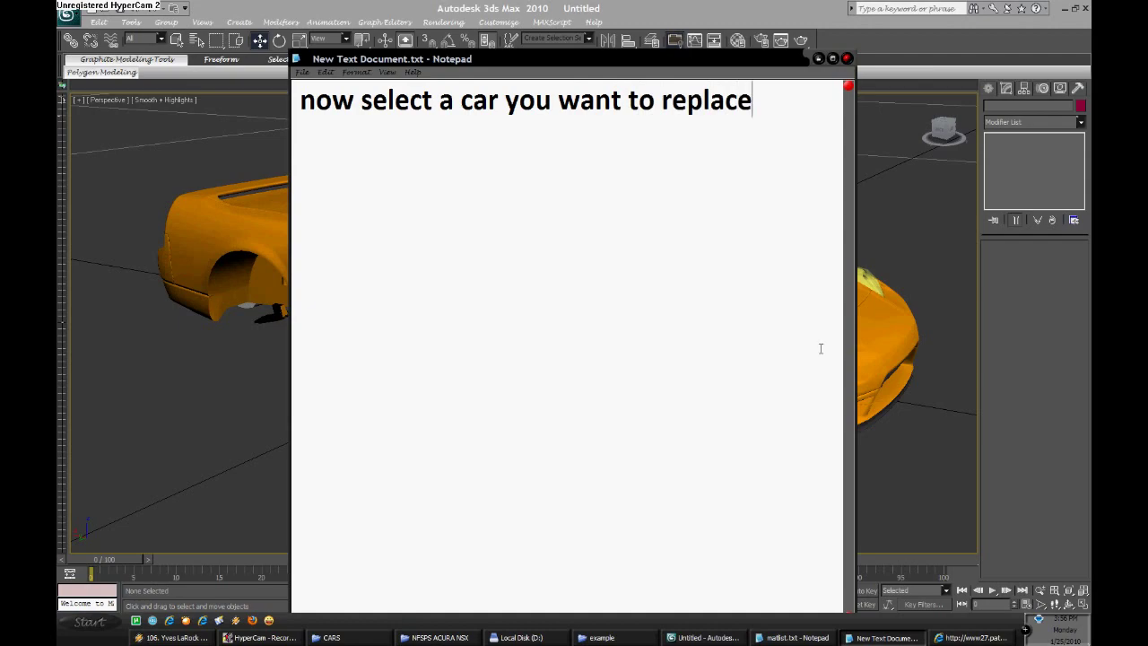
key("super+d")
double_click(502, 216)
double_click(339, 228)
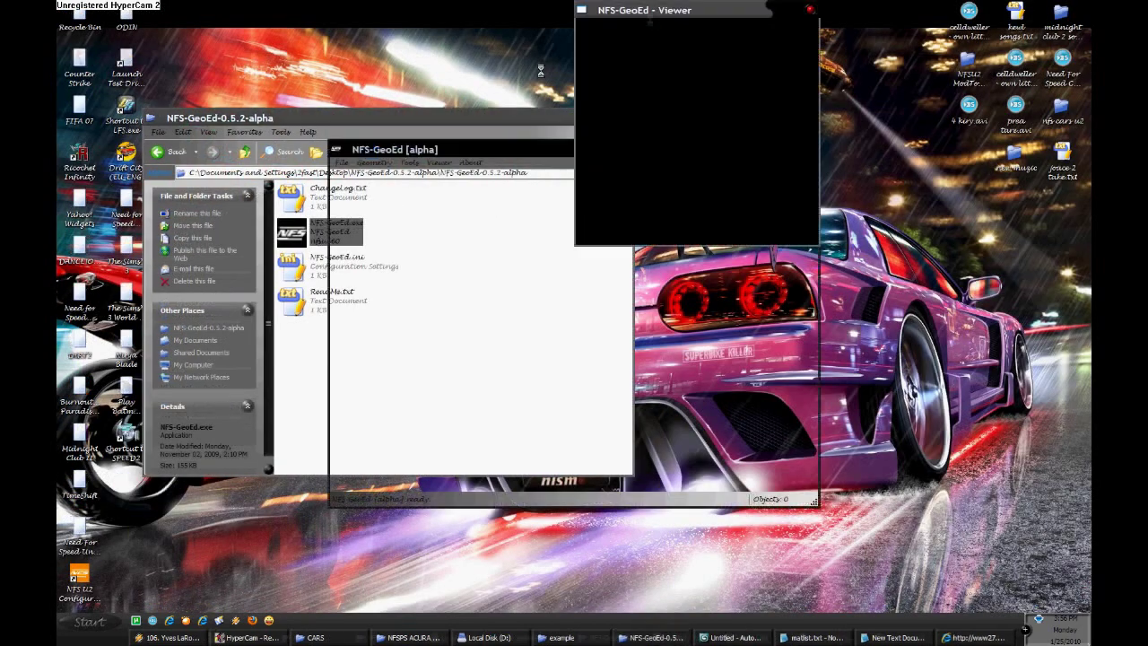
Load the RX8 GEOMETRY.BIN from the CARS folder into NFS-GeoEd
left_click(341, 162)
left_click(354, 176)
left_click(581, 198)
double_click(506, 259)
double_click(438, 218)
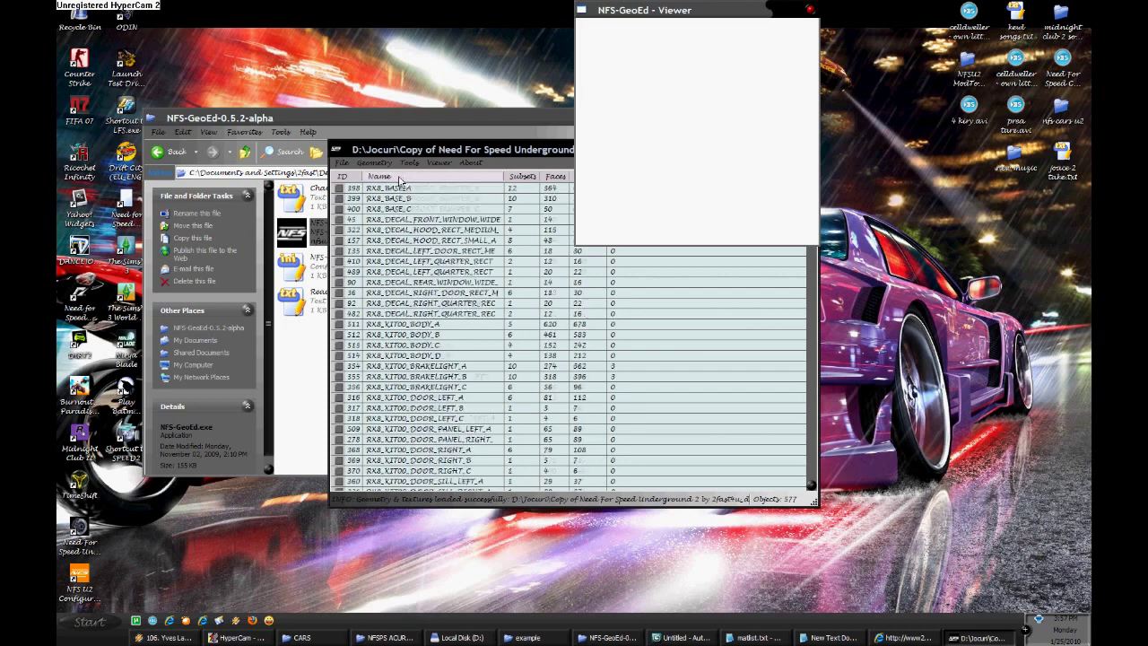
double_click(403, 149)
Tick RX8_BASE_A and the other needed KIT00 parts in the geometry list
left_click(66, 48)
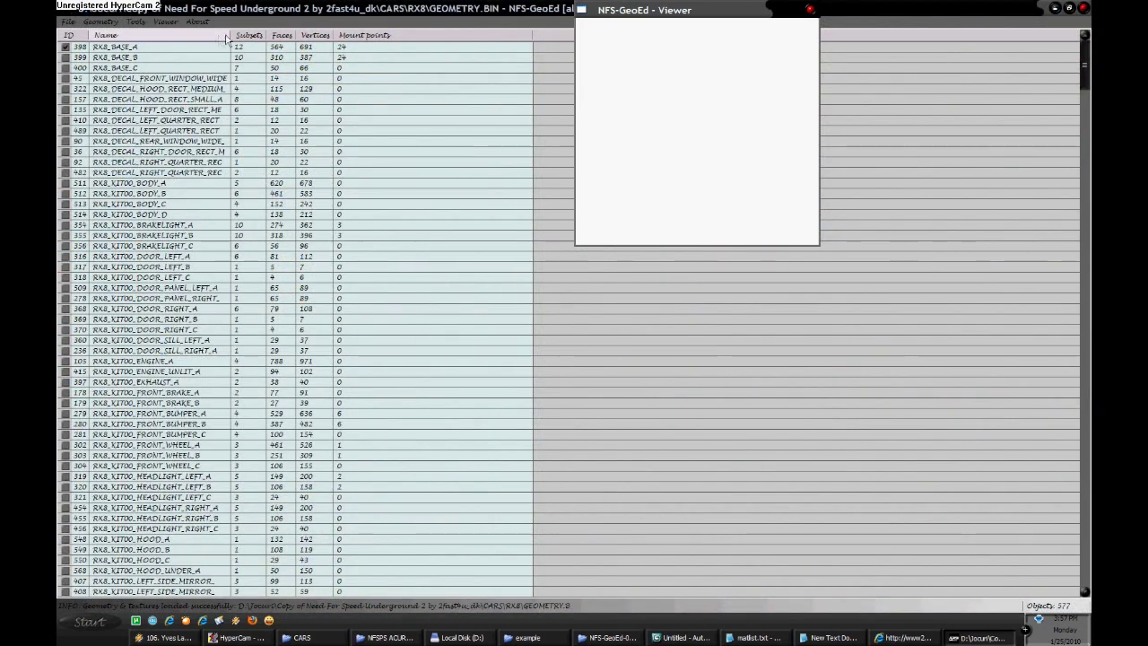
double_click(230, 34)
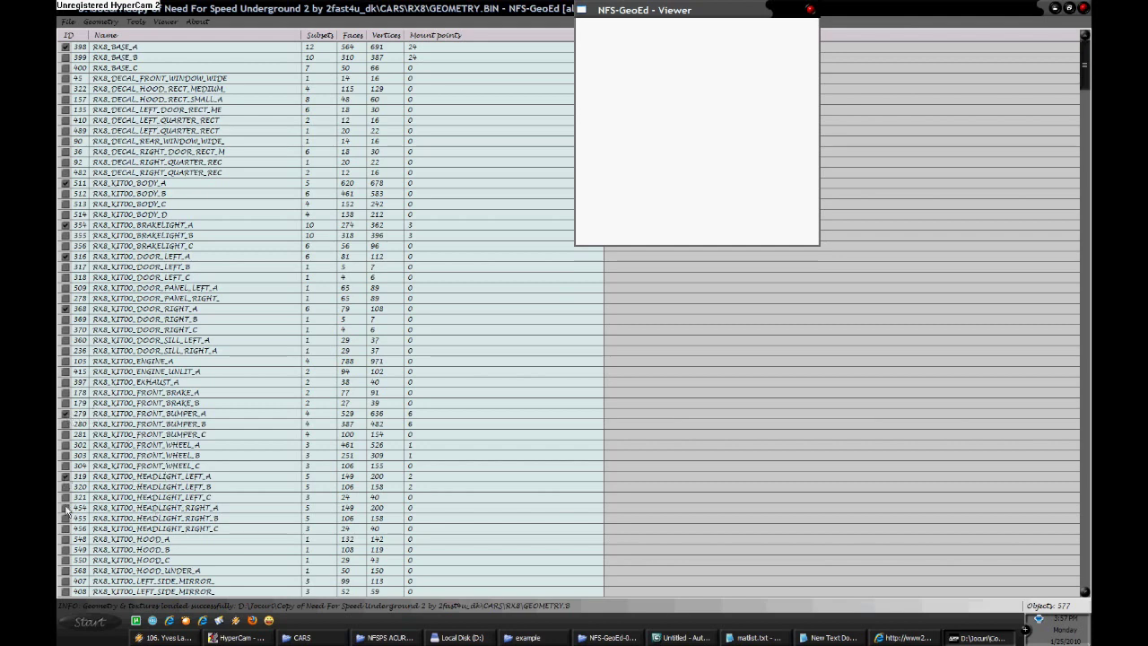
scroll(64, 543, "down", 2)
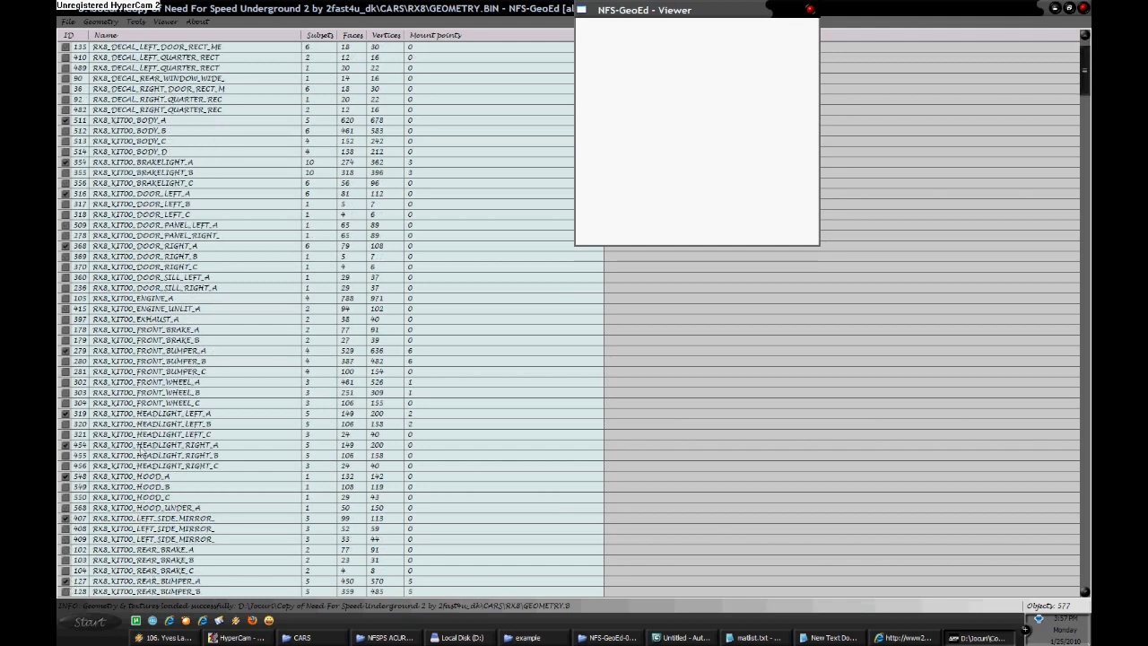
scroll(123, 489, "down", 2)
scroll(131, 498, "down", 1)
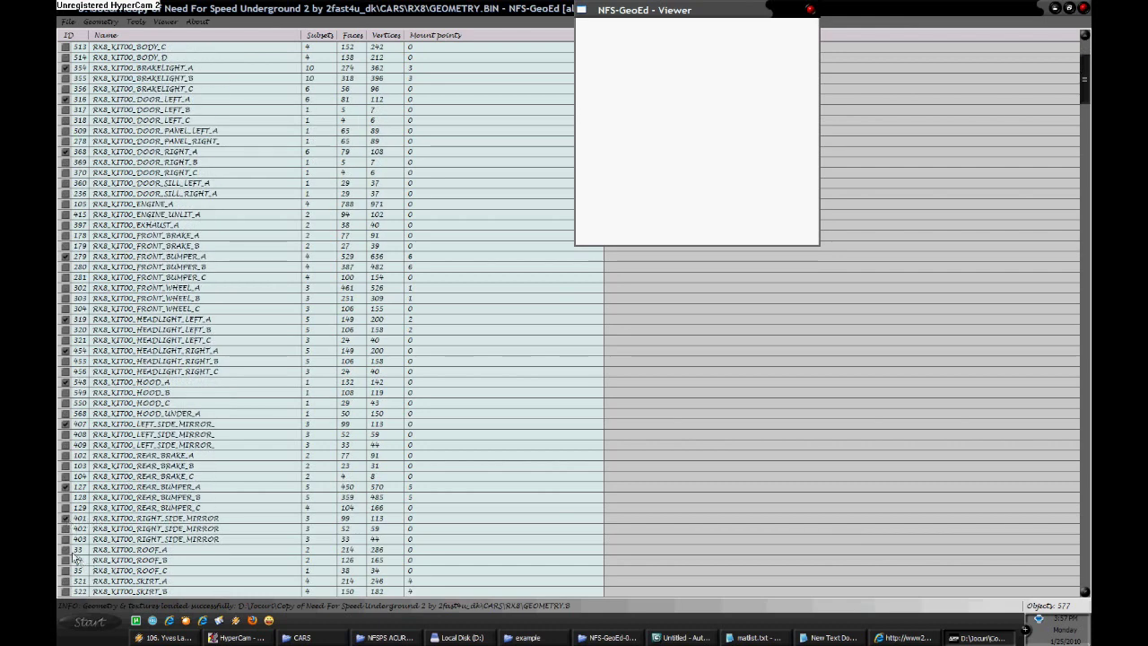
scroll(90, 545, "down", 4)
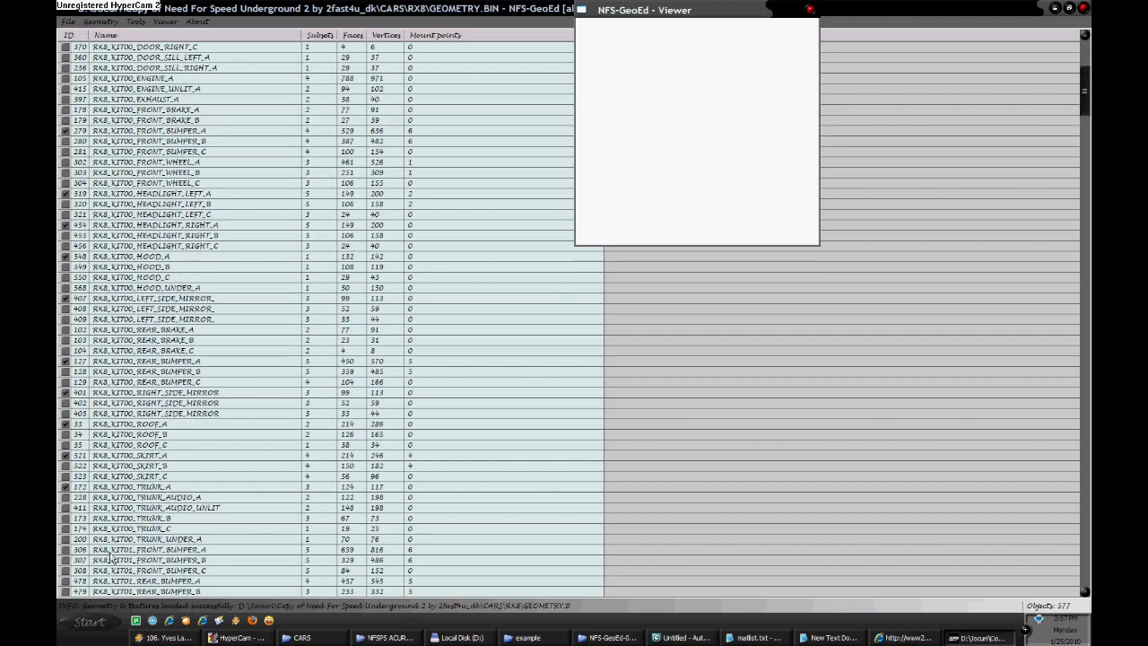
key("super+d")
right_click(351, 367)
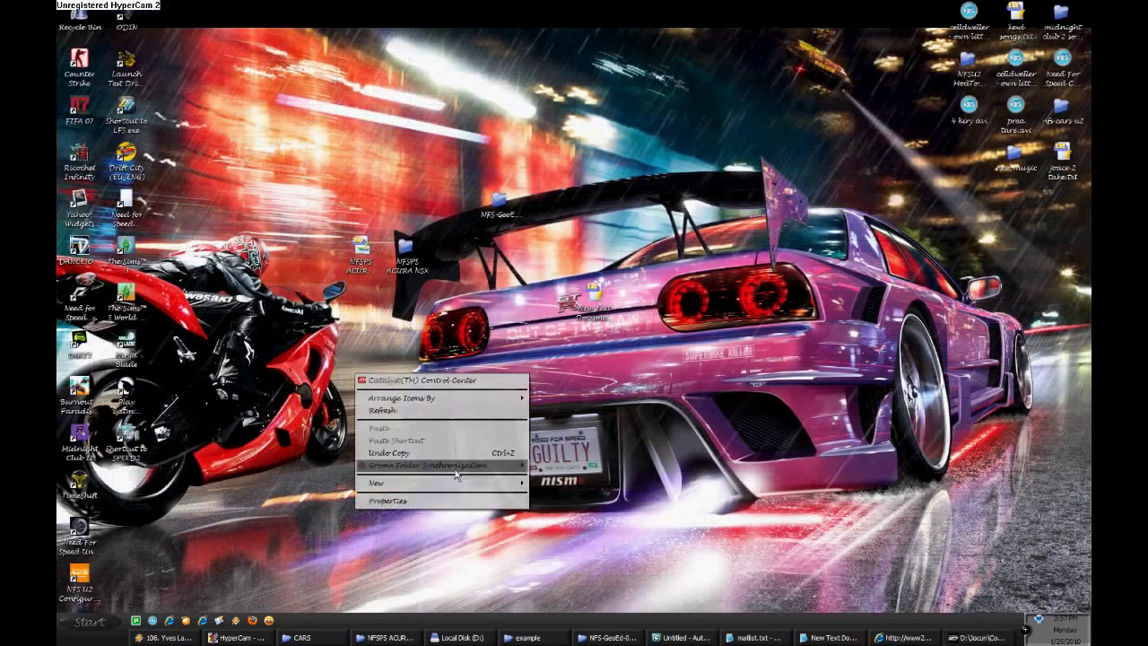
left_click(1012, 638)
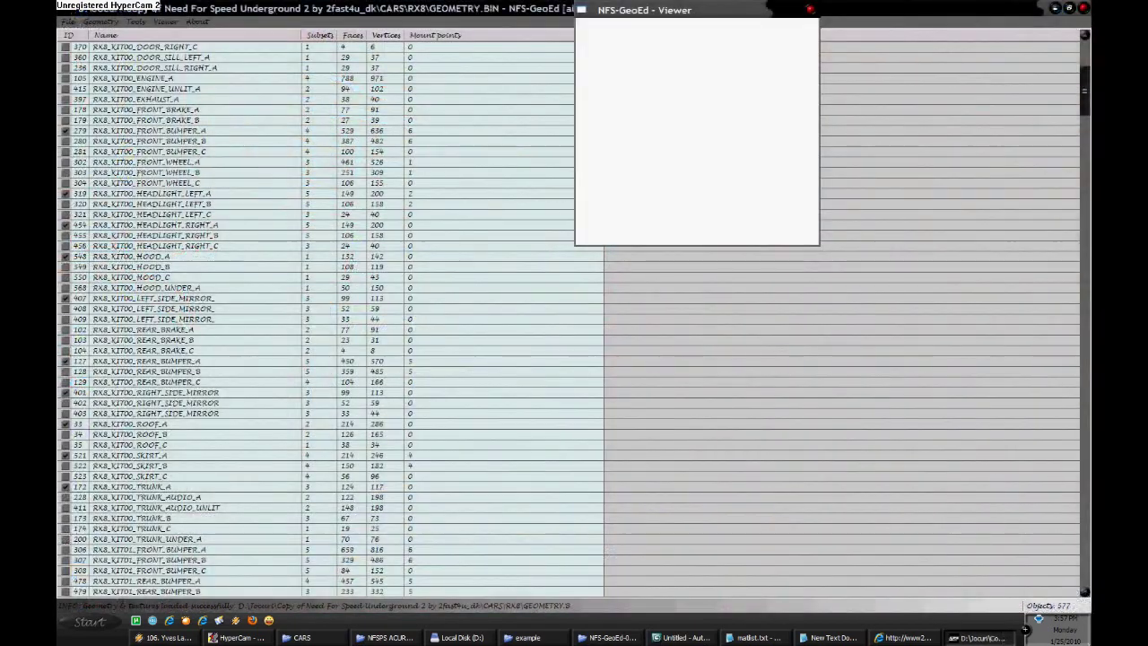
left_click(114, 21)
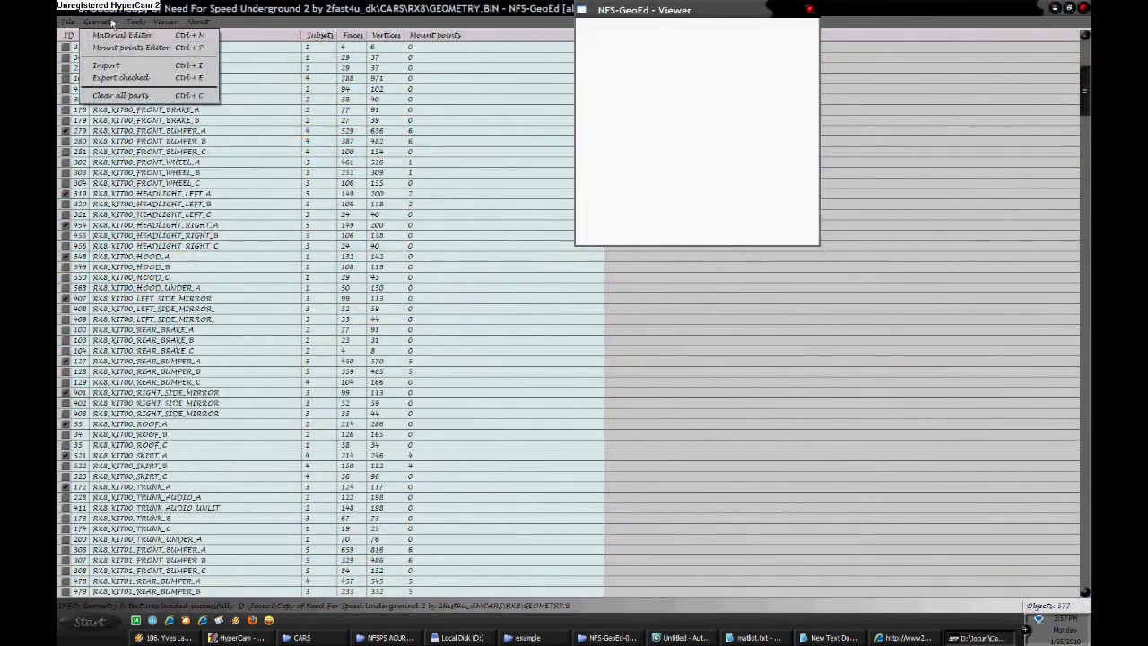
Export the checked parts to the NFSPS ACURA NSX folder and close NFS-GeoEd
left_click(128, 81)
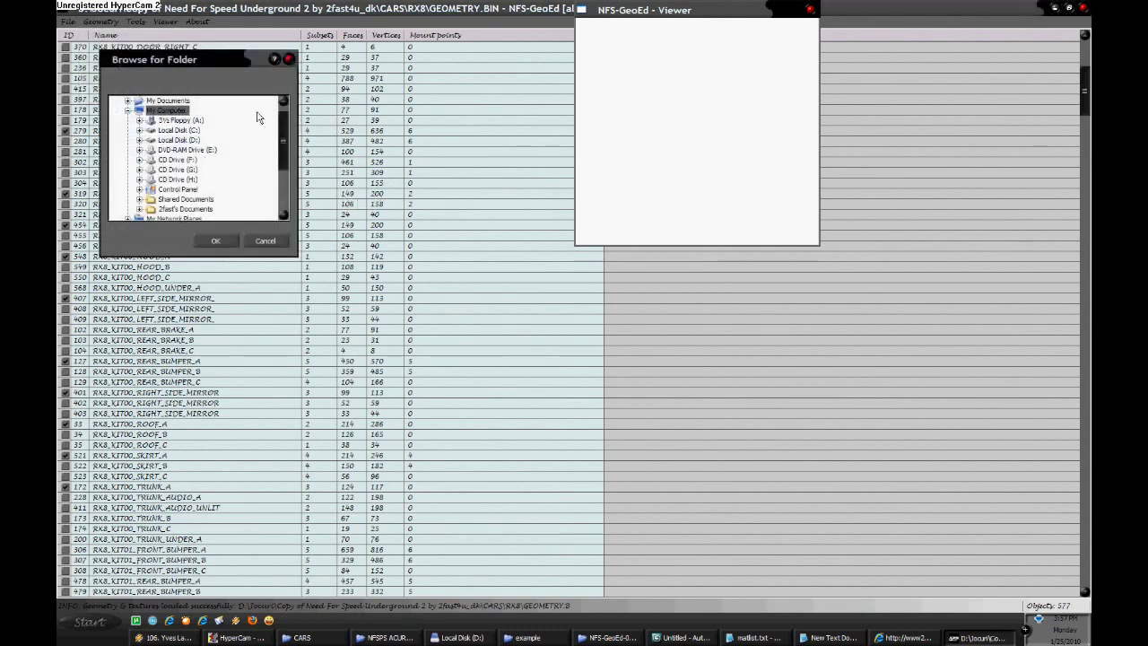
left_click_drag(285, 134, 248, 206)
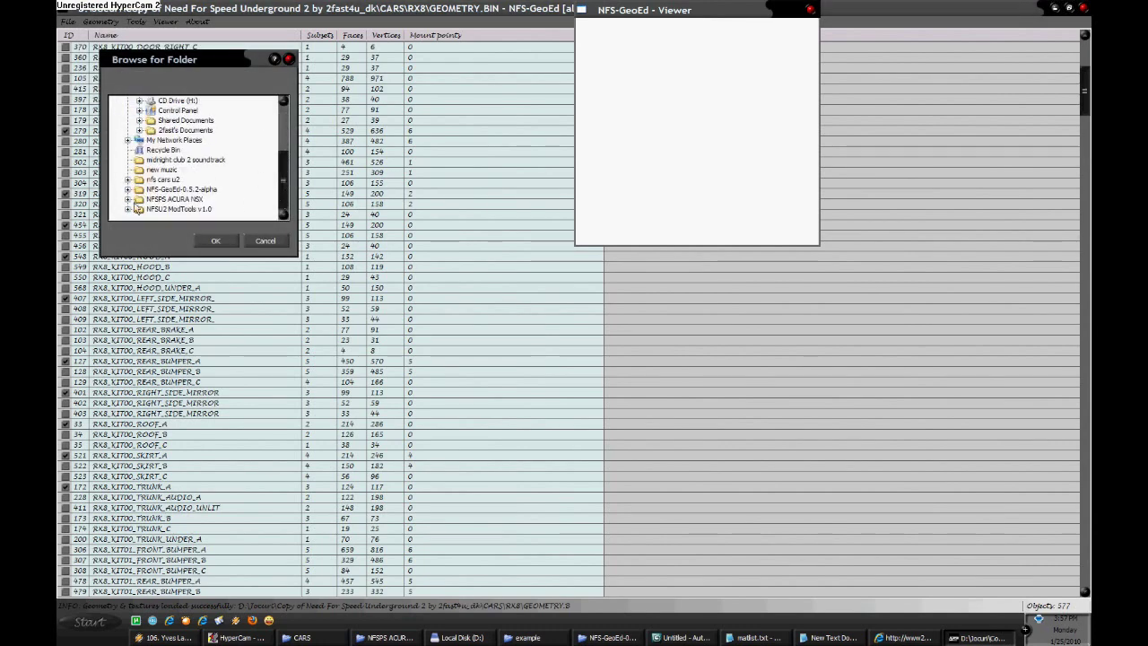
left_click(128, 199)
left_click(166, 199)
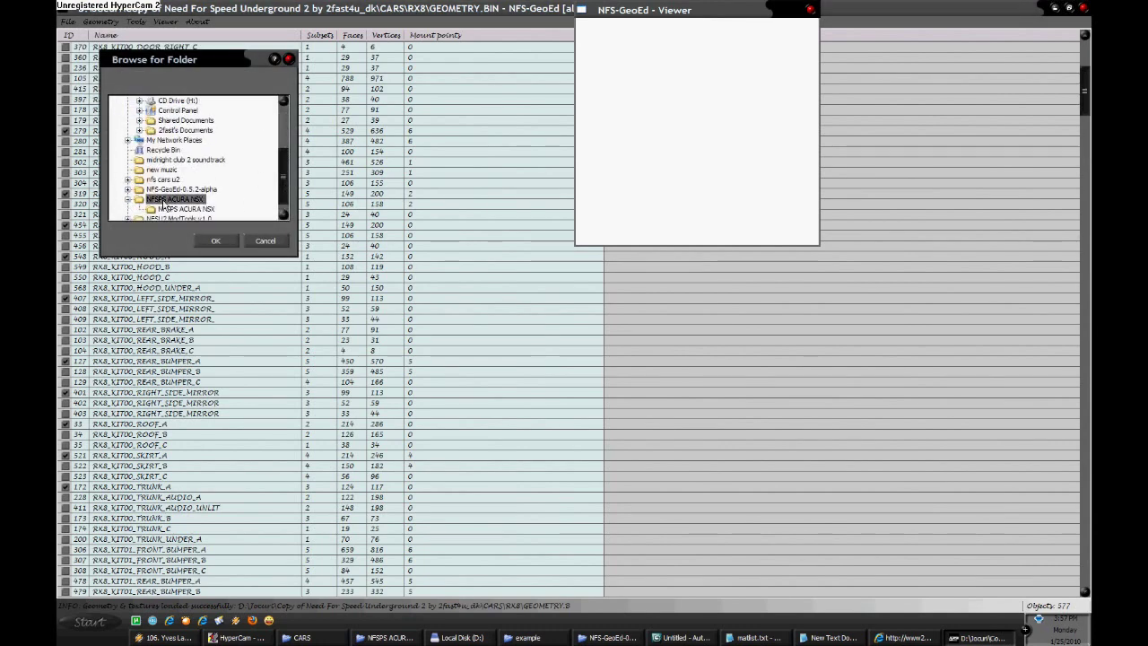
left_click(215, 241)
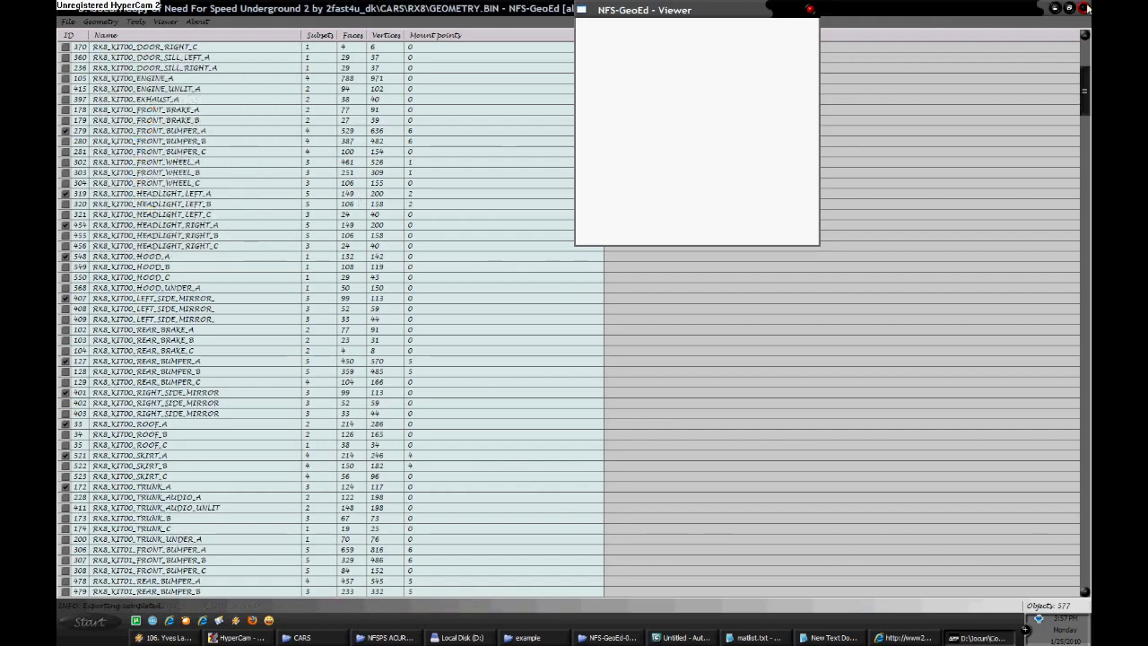
left_click(1085, 7)
double_click(413, 252)
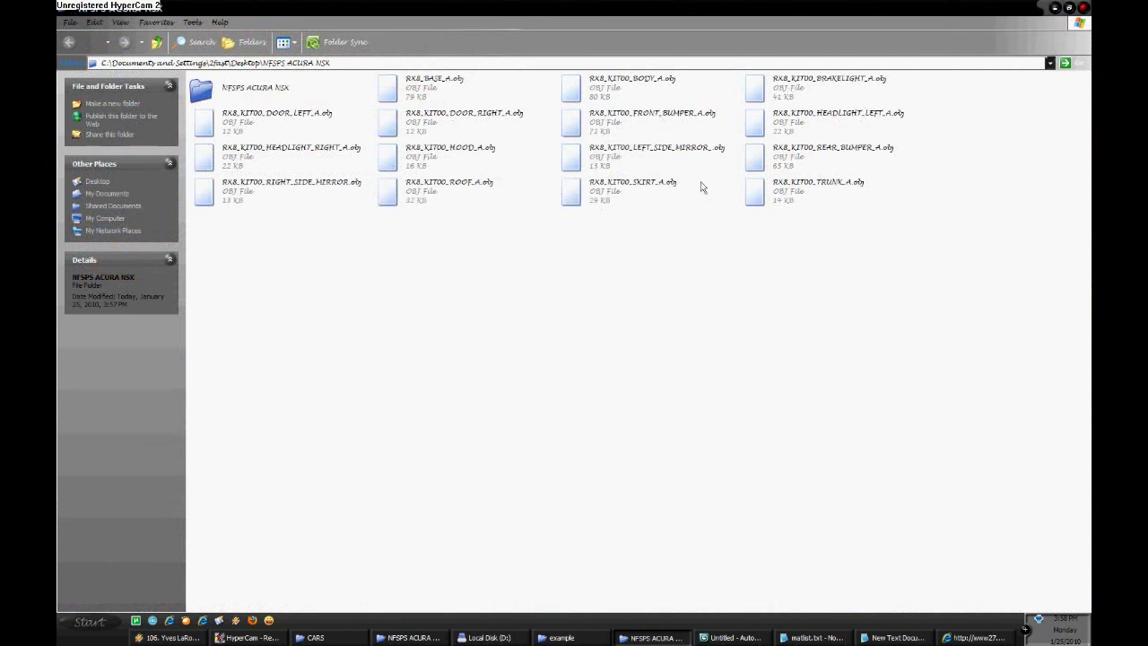
Inspect the RX8_KIT00_BODY_A.obj file name via Rename, cancel, and return to 3ds Max
left_click(611, 95)
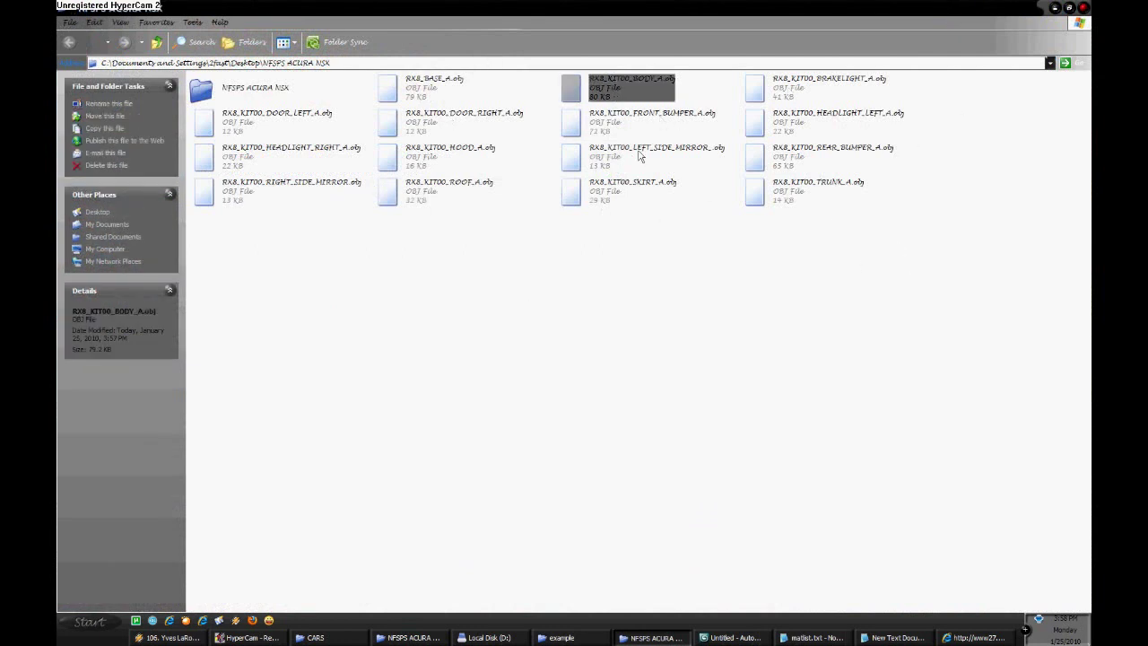
right_click(615, 98)
left_click(721, 298)
right_click(626, 94)
left_click(648, 130)
left_click(731, 637)
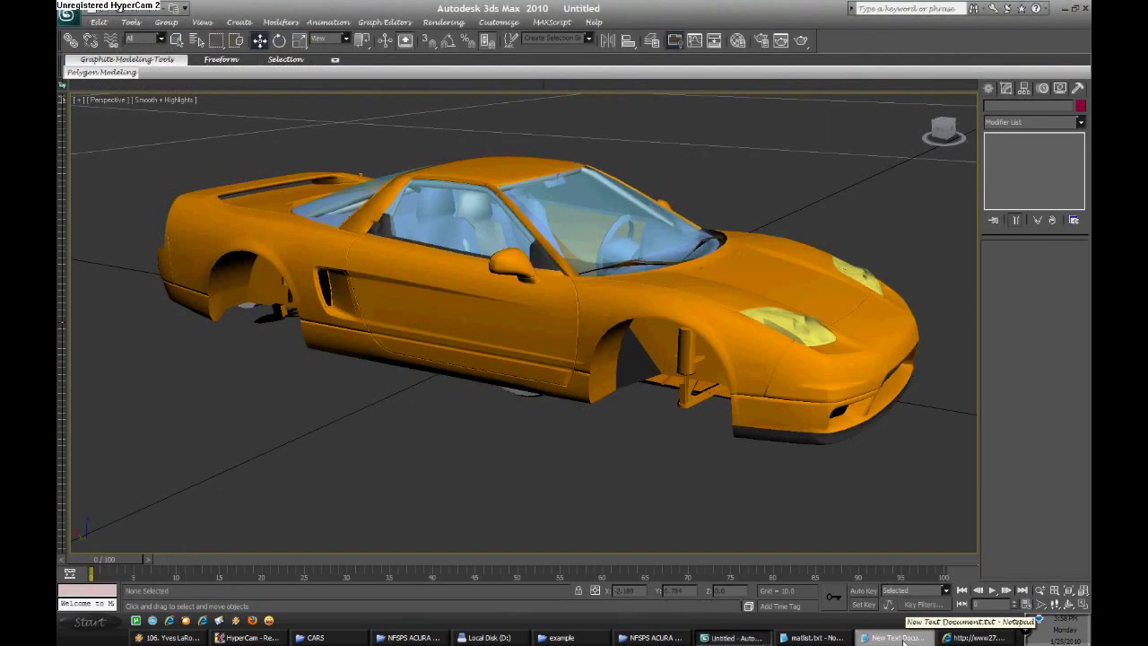
Write a note that parts must be named exactly like the original parts
left_click(897, 638)
key("ctrl+a")
type("now you must name the ")
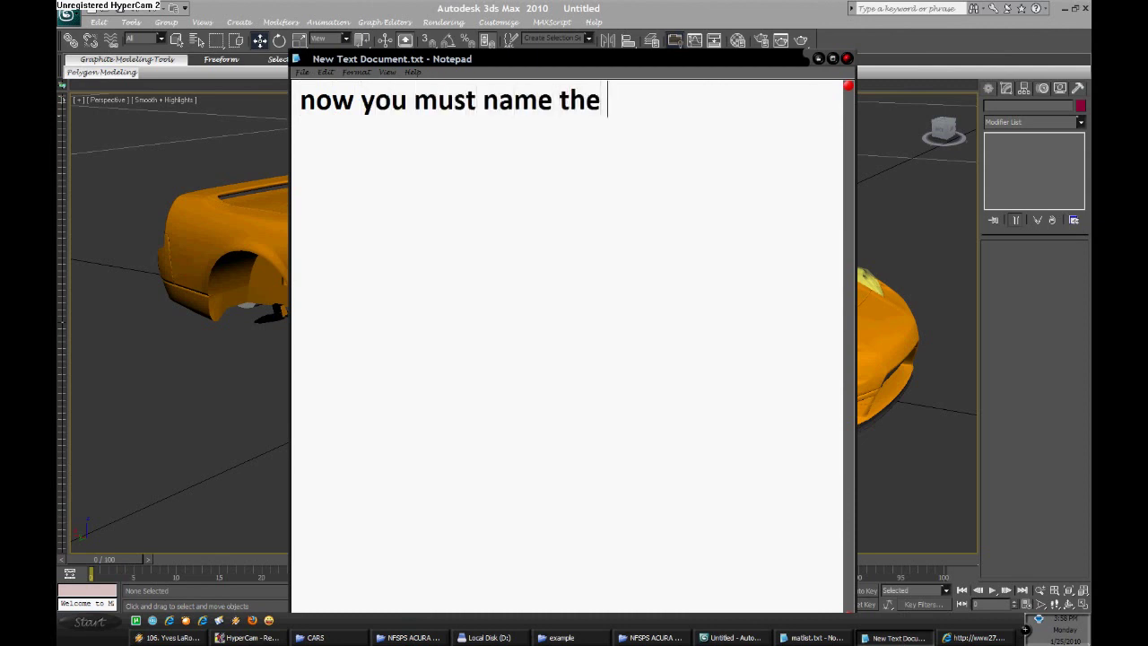
type("parts so the")
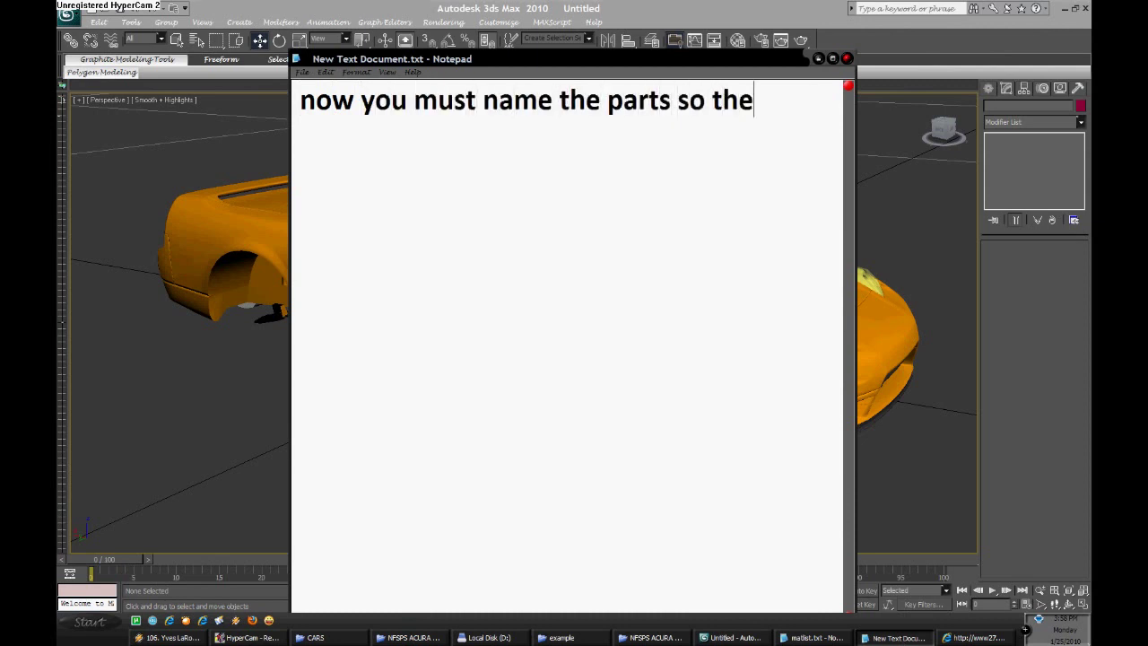
key("BackSpace")
type("at they")
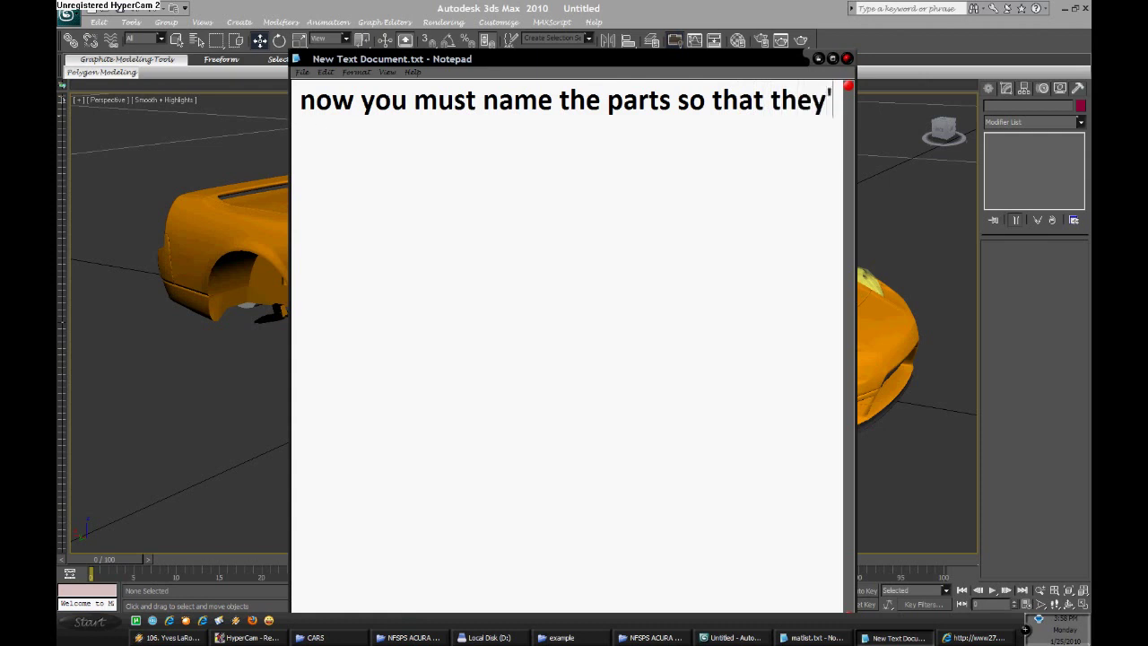
type("re ex")
type("aclty")
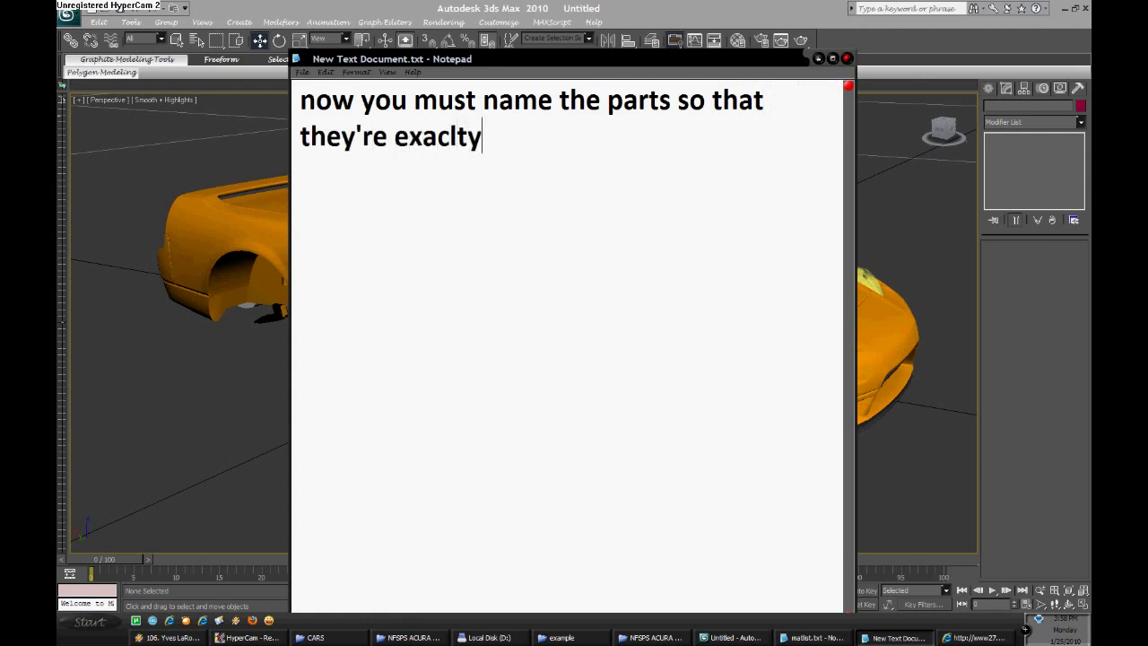
key("BackSpace")
key("BackSpace")
key("BackSpace")
type("tly like the ")
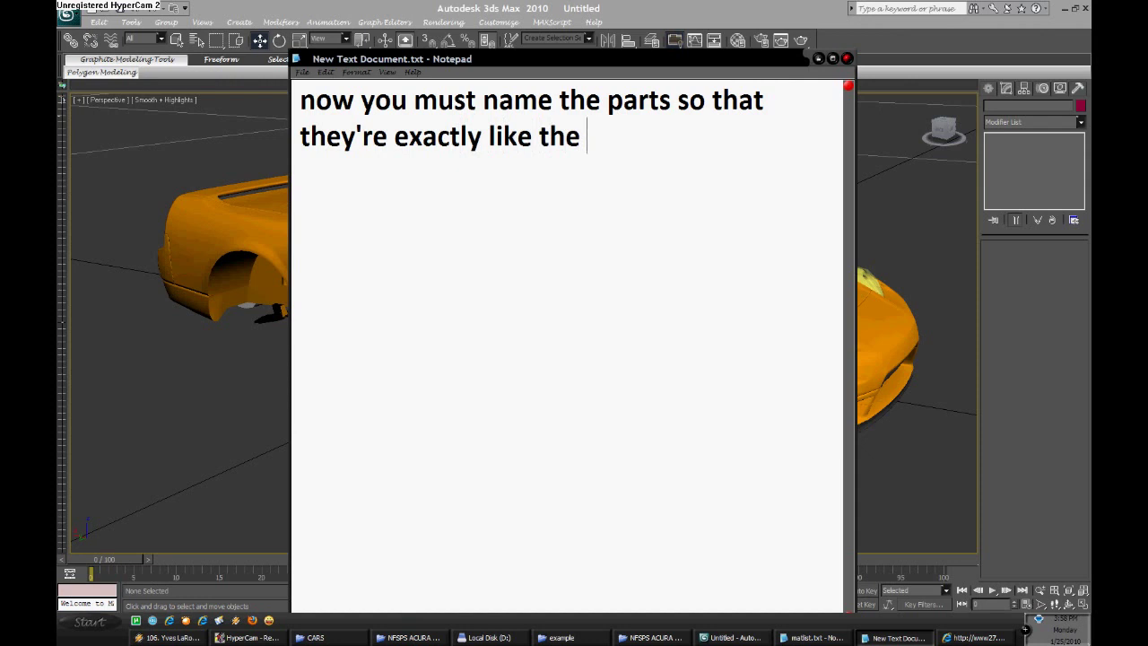
type("soriginalparts")
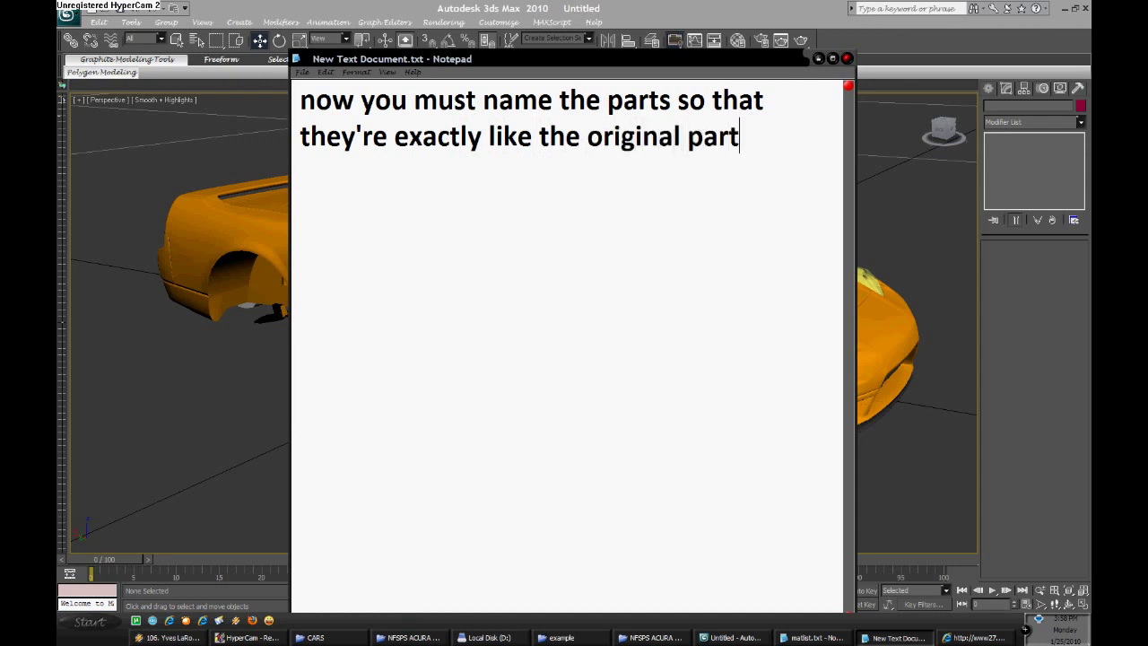
Select the right fender in 3ds Max and note that some parts must be attached to others
left_click(698, 6)
left_click(617, 298)
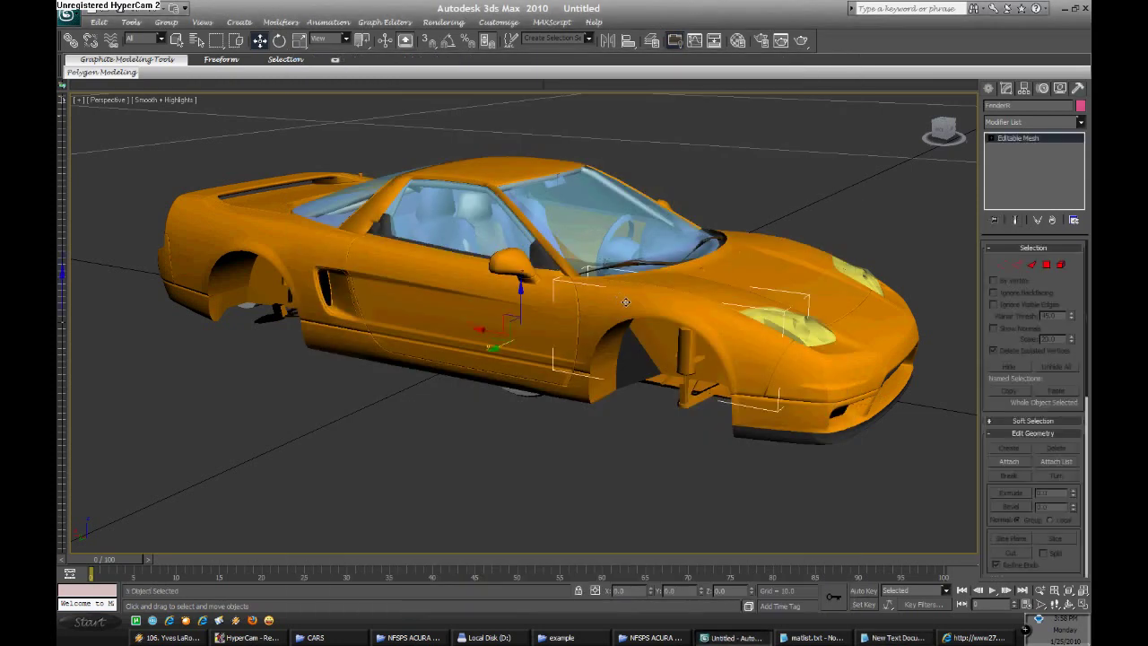
left_click(897, 637)
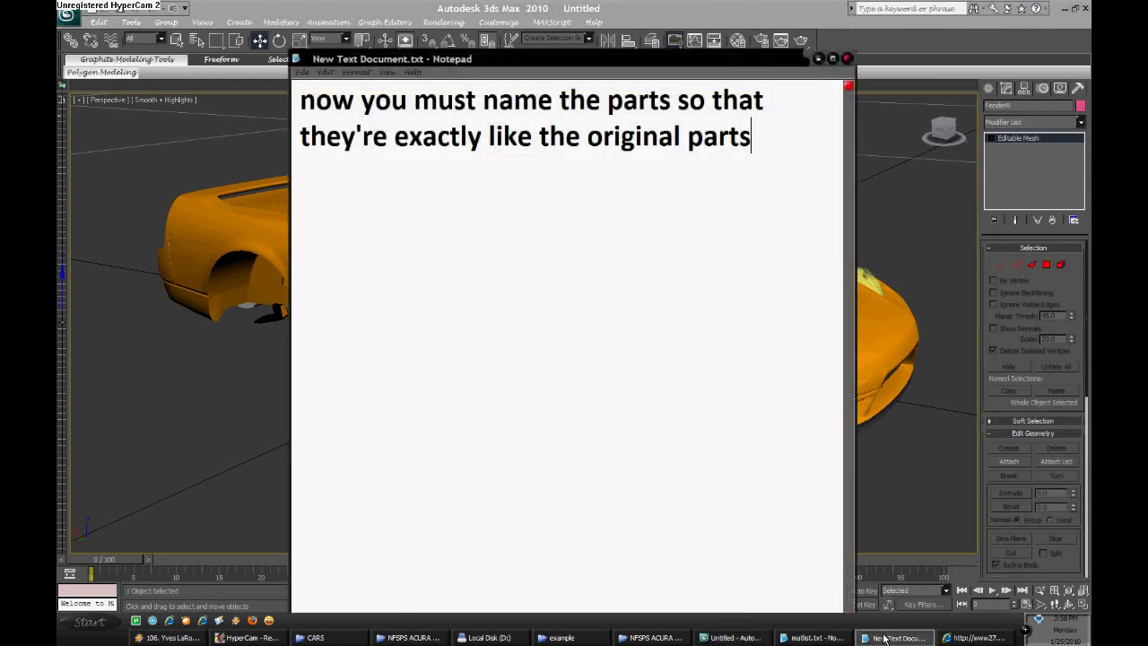
key("BackSpace")
type("my case i have ")
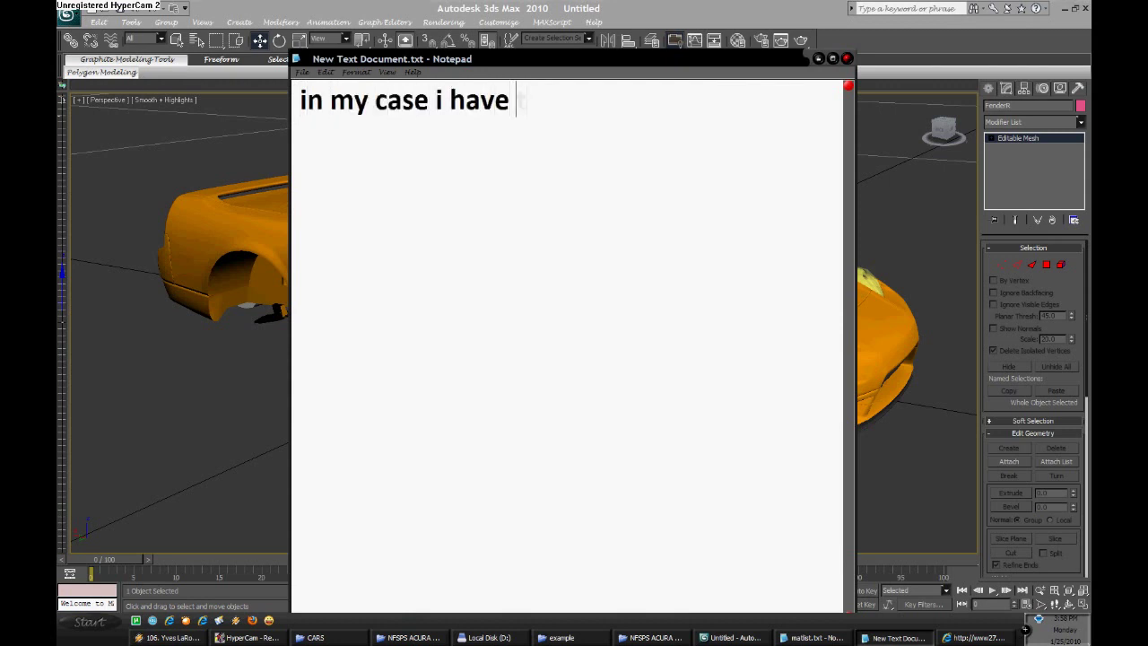
type("to atach some pa")
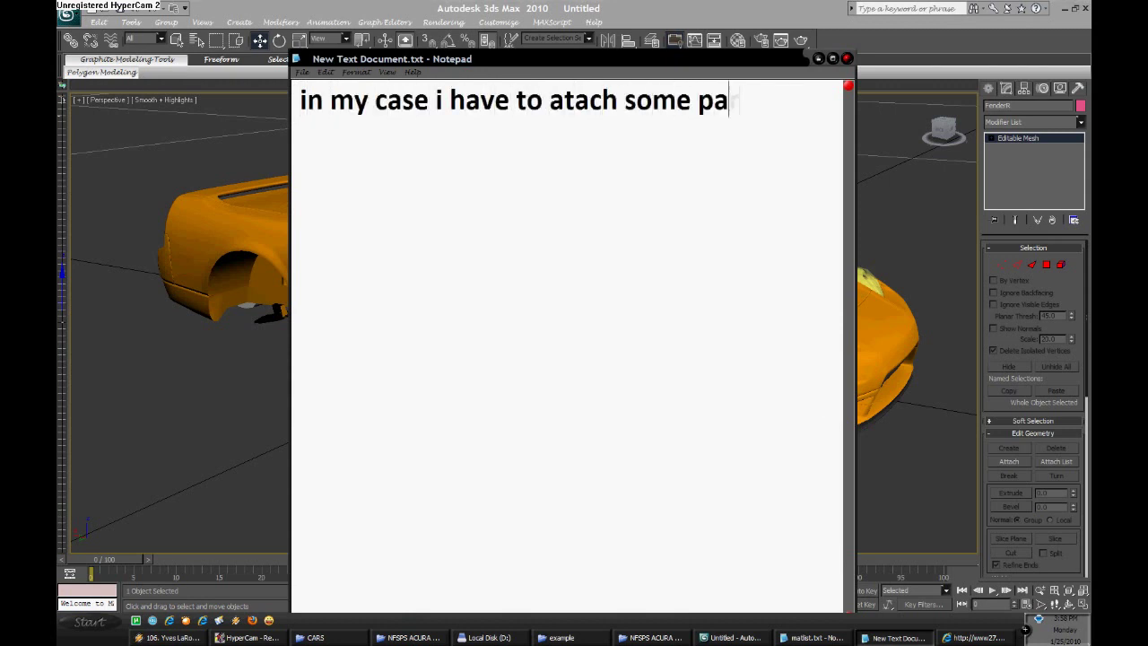
type("rts to others")
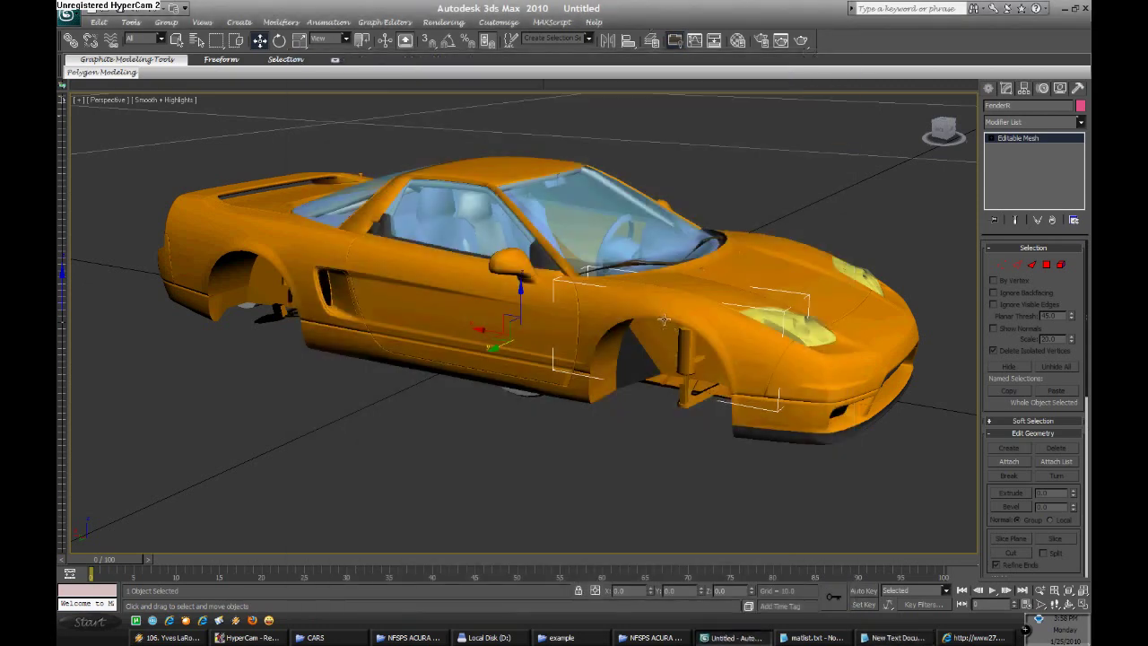
Attach the body parts to the fender and rename the joined object RX8_KIT00_BODY_A
right_click(544, 307)
left_click(601, 328)
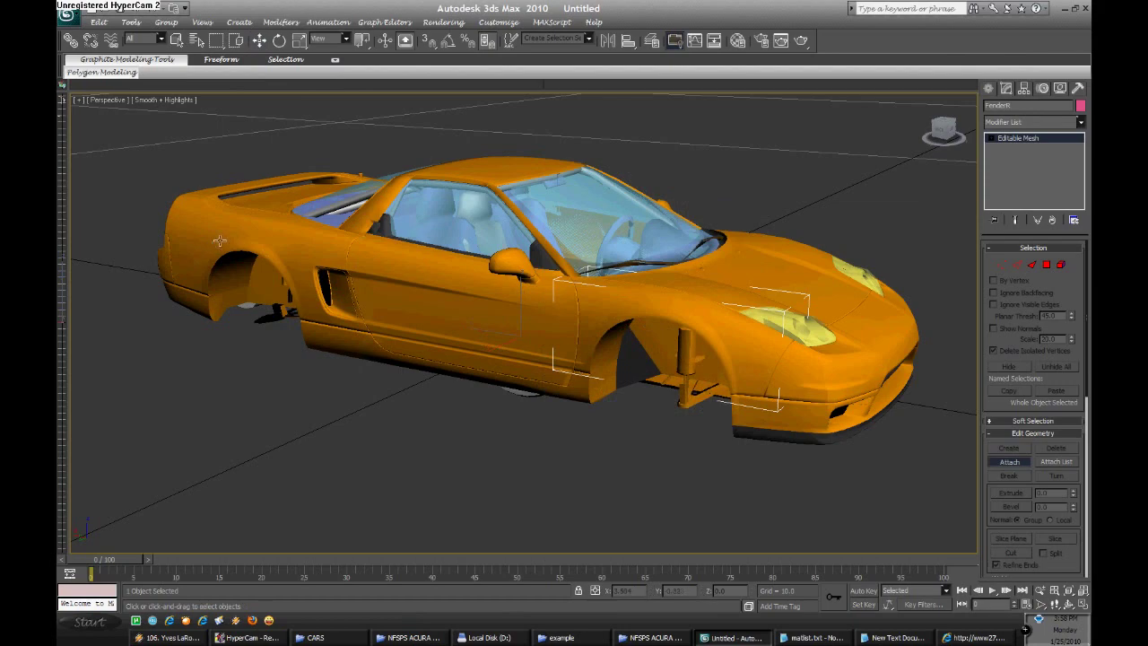
left_click(219, 240)
left_click(259, 41)
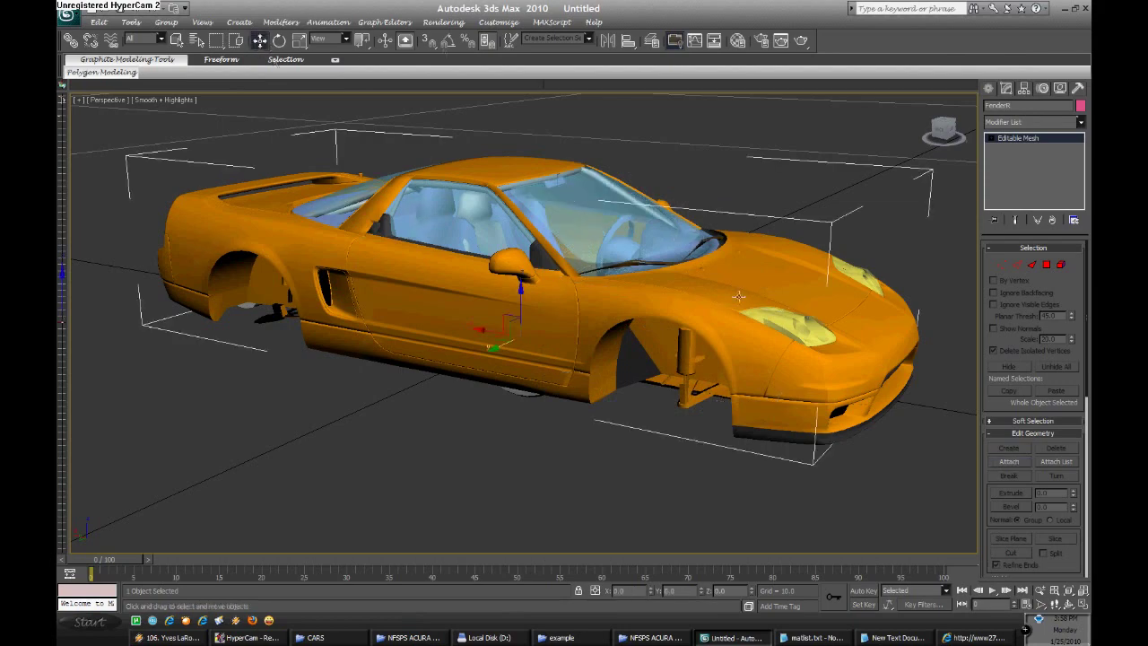
mouse_move(662, 302)
left_mouse_down()
mouse_move(654, 339)
mouse_move(677, 338)
left_mouse_up()
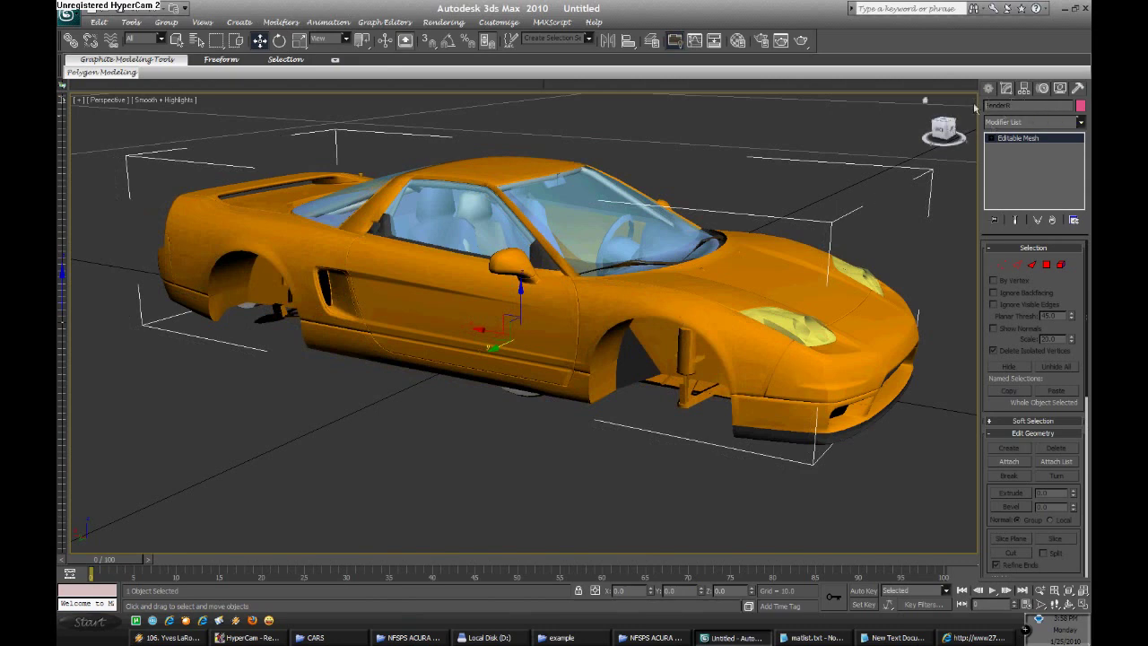
left_click(1031, 121)
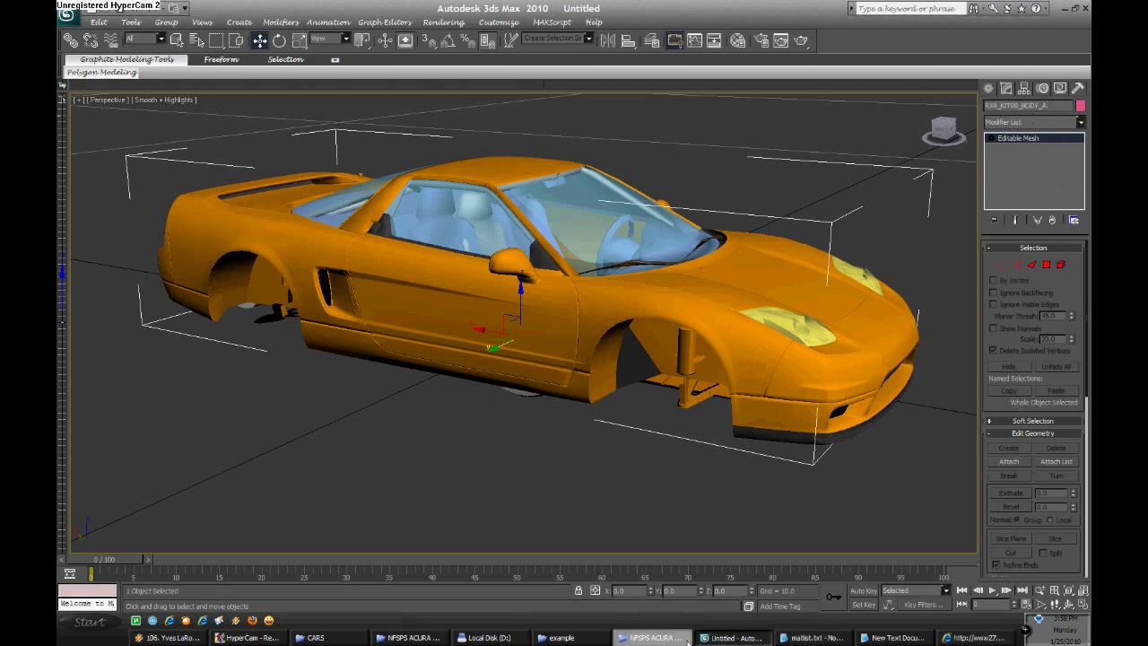
Turn off file extensions for known file types in the parts folder's Folder Options
left_click(652, 638)
left_click(192, 22)
left_click(215, 79)
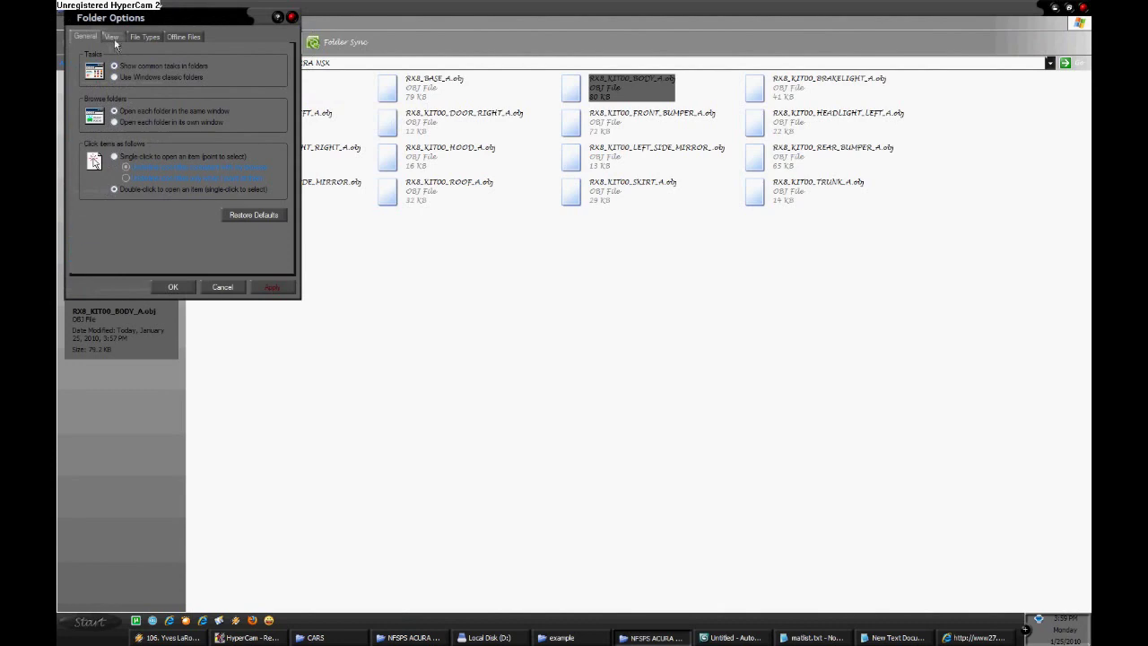
left_click(111, 37)
scroll(276, 148, "down", 5)
left_click(101, 203)
left_click(173, 287)
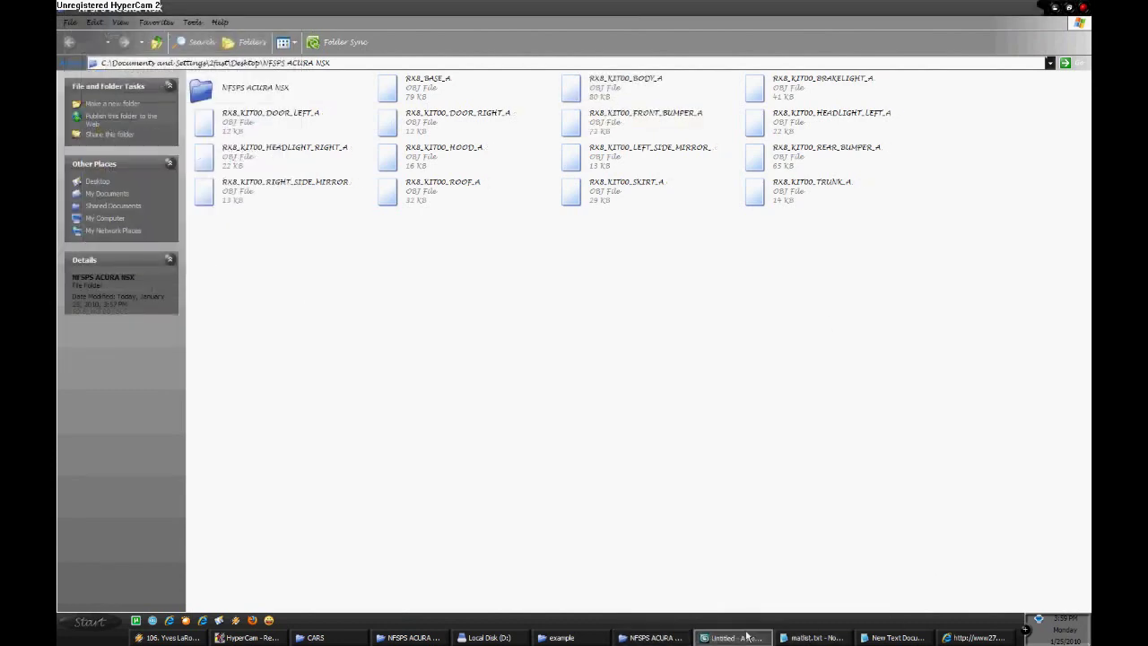
left_click(730, 637)
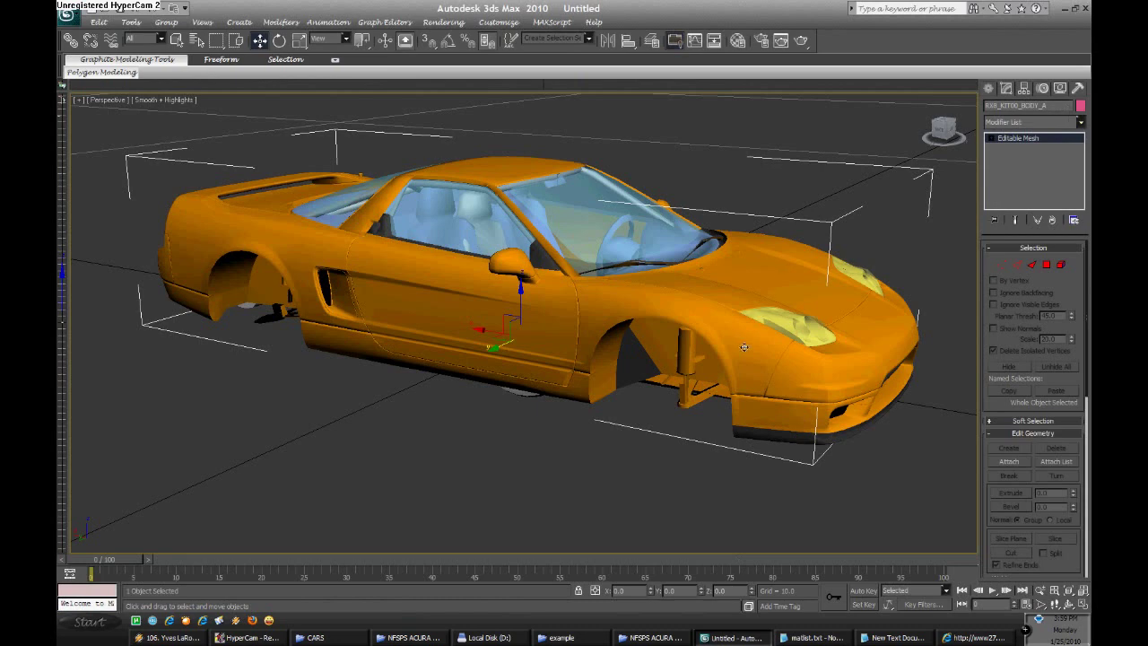
Hide the car body and rewrite the note: RX8=car, KIT00=stock kit, BODY=part, A=highest quality
right_click(740, 344)
left_click(773, 310)
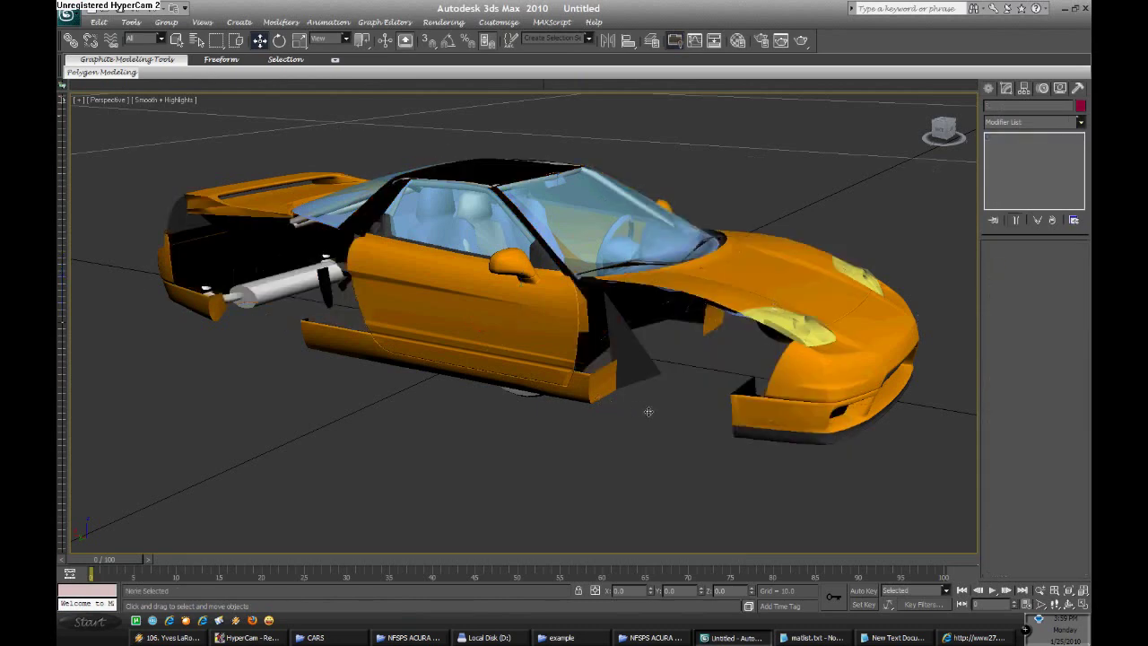
left_click(894, 638)
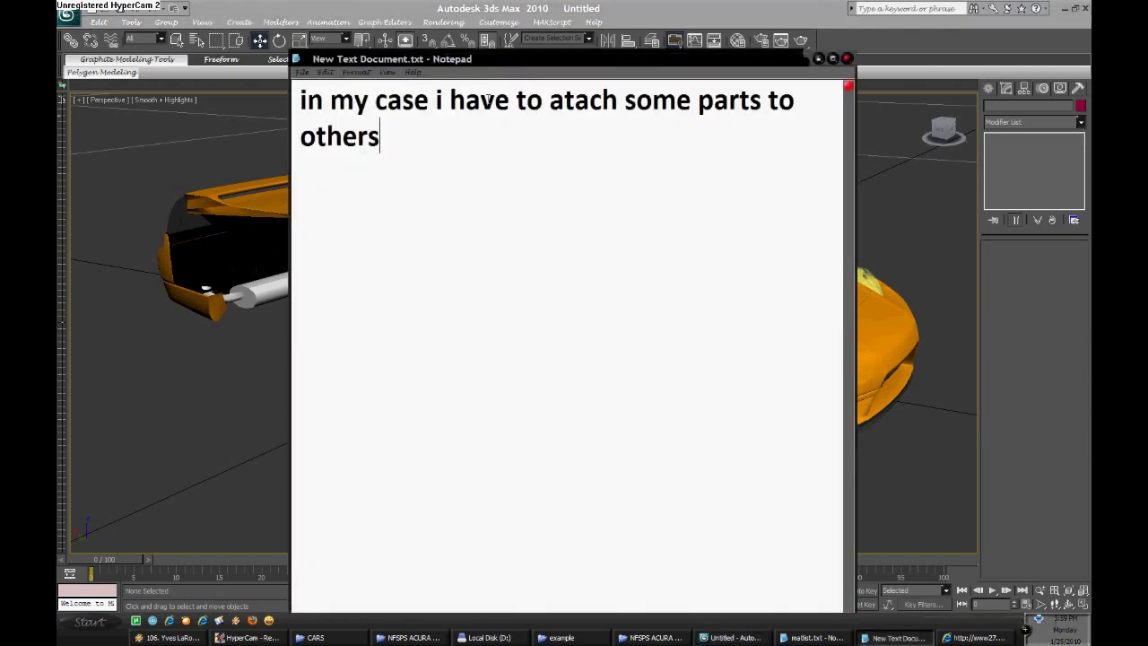
key("BackSpace")
key("ctrl+a")
key("BackSpace")
type("RX8_KIT00_BODY_A.obj")
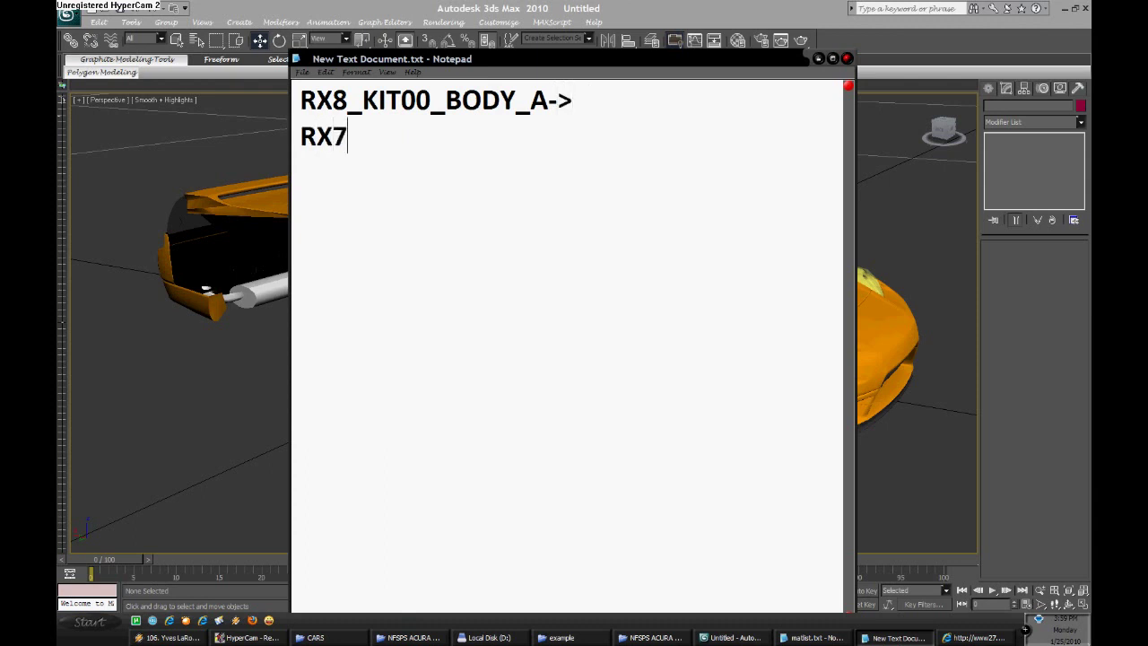
type("car")
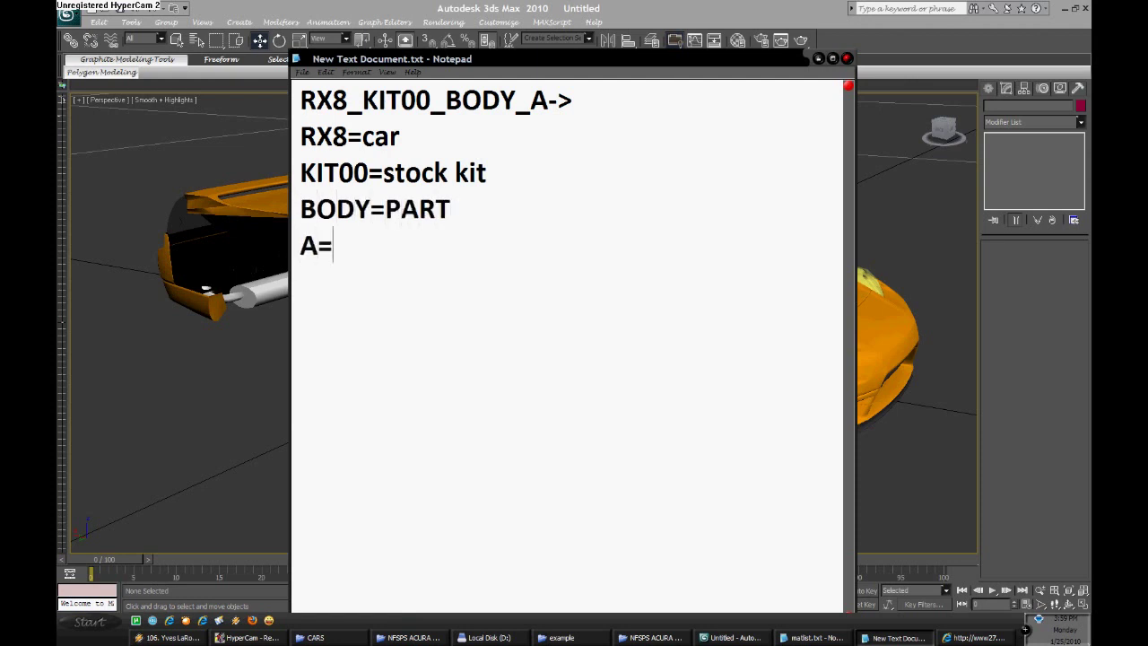
type("highest quality")
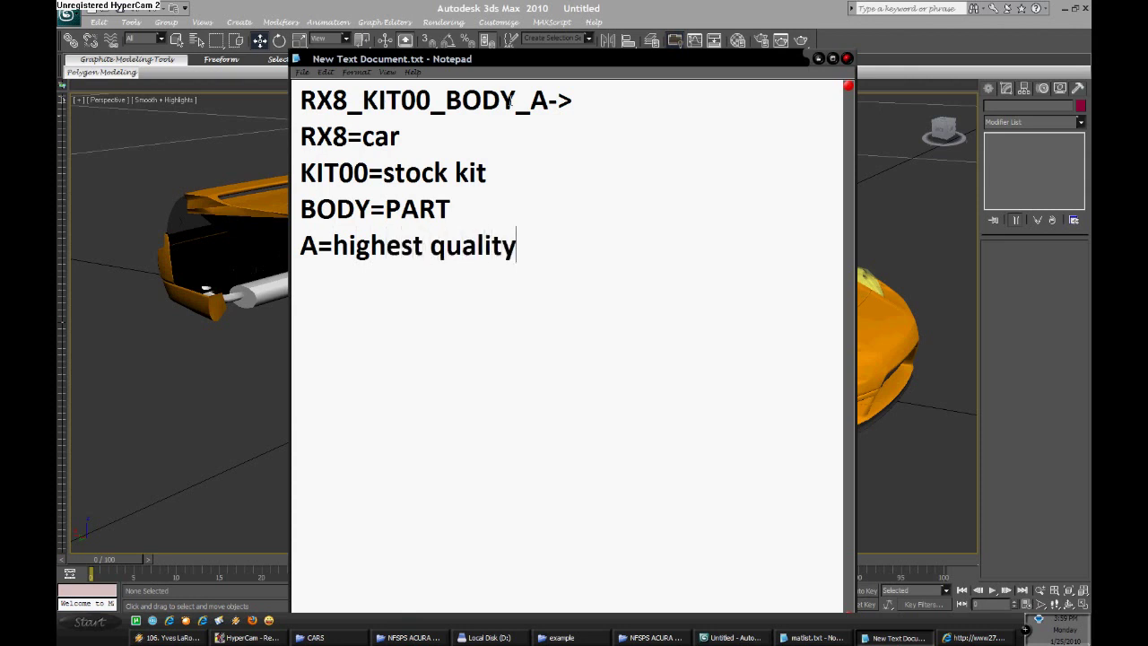
left_click(516, 8)
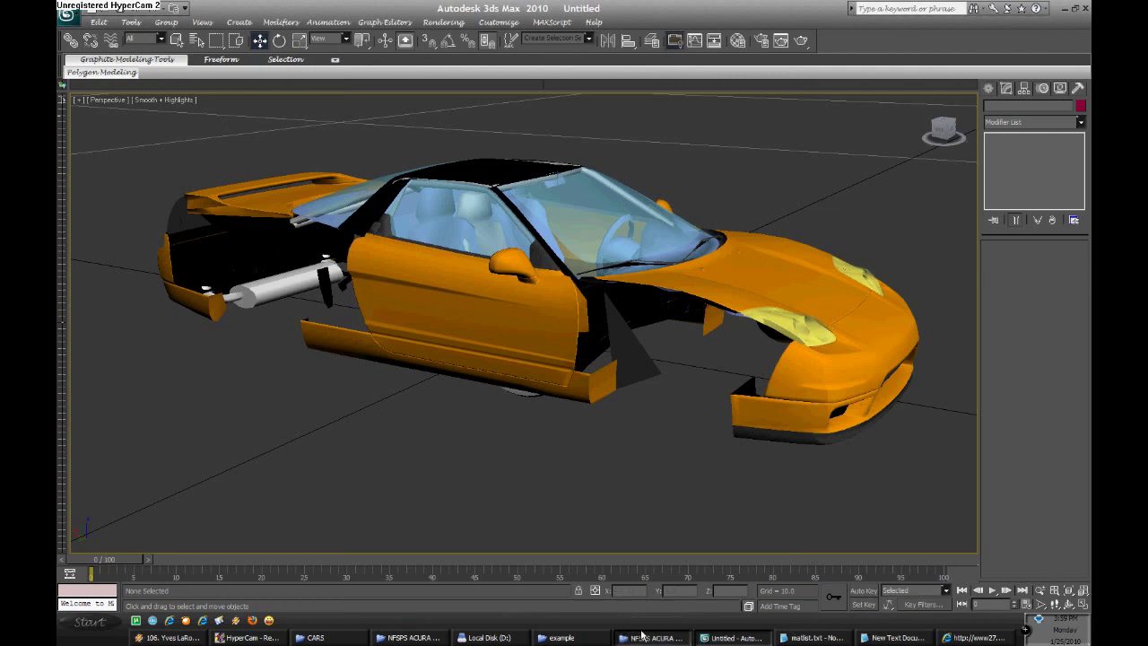
Copy the RX8_KIT00_BRAKELIGHT_A file name from the exported RX8 parts folder
left_click(650, 636)
left_click(809, 84)
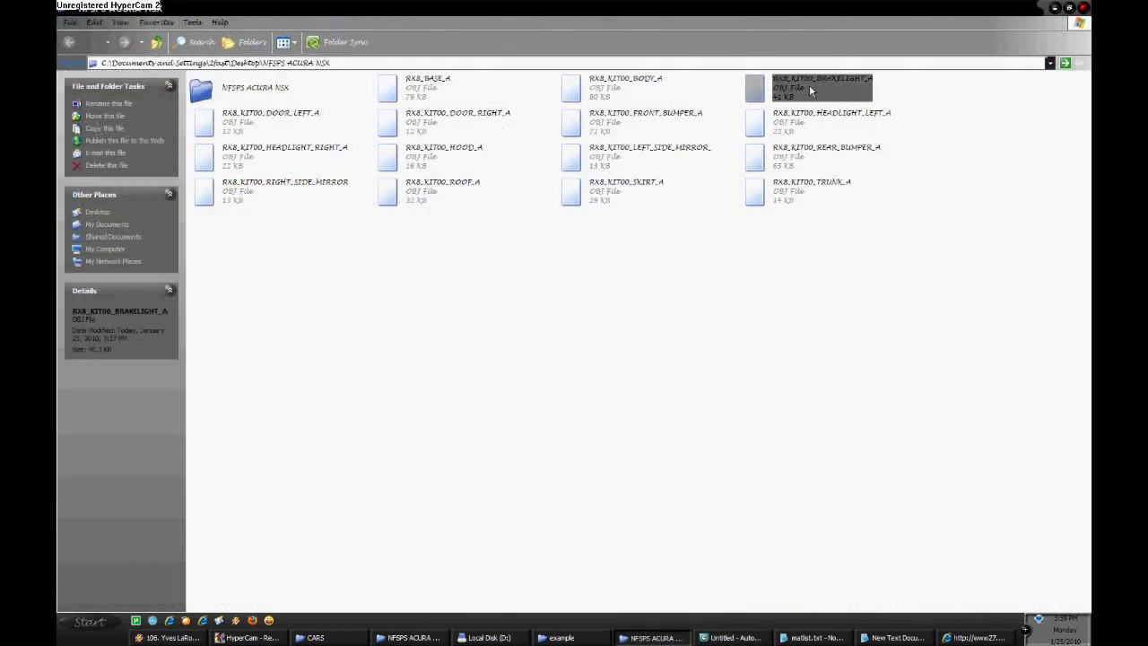
right_click(802, 84)
left_click(833, 288)
right_click(807, 86)
left_click(830, 127)
Attach the rear body panel to the tail-light piece and hide the combined object
left_click(755, 636)
key("Up")
mouse_move(744, 421)
left_mouse_down()
mouse_move(678, 426)
mouse_move(926, 414)
mouse_move(858, 422)
left_mouse_up()
key("Up")
key("Up")
key("Up")
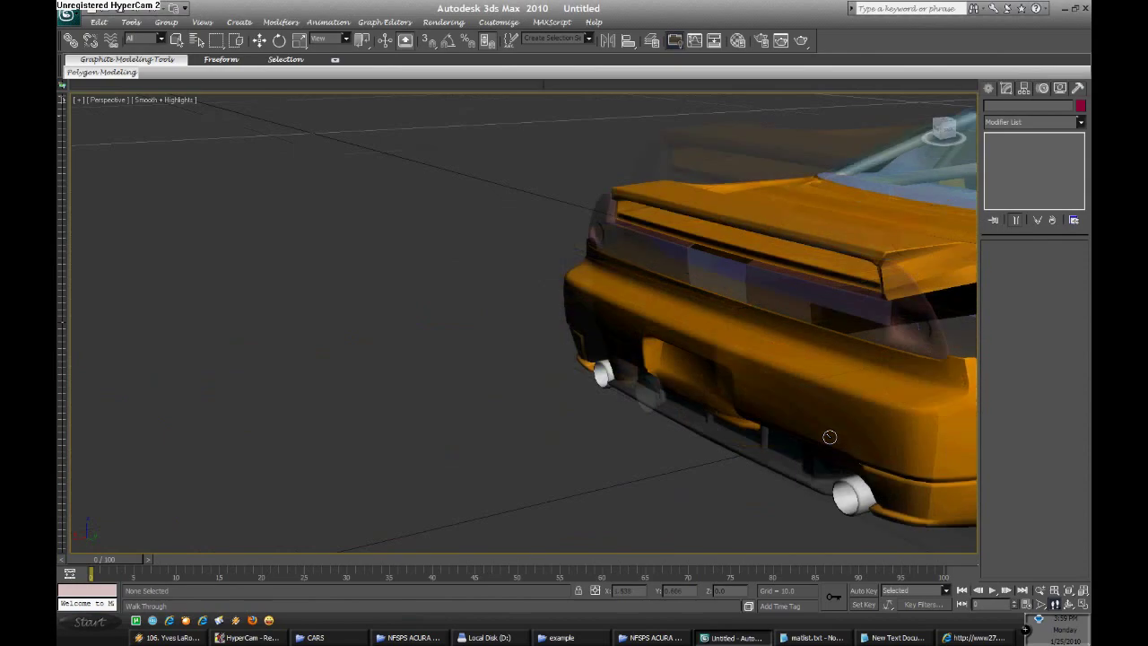
key("Down")
key("Down")
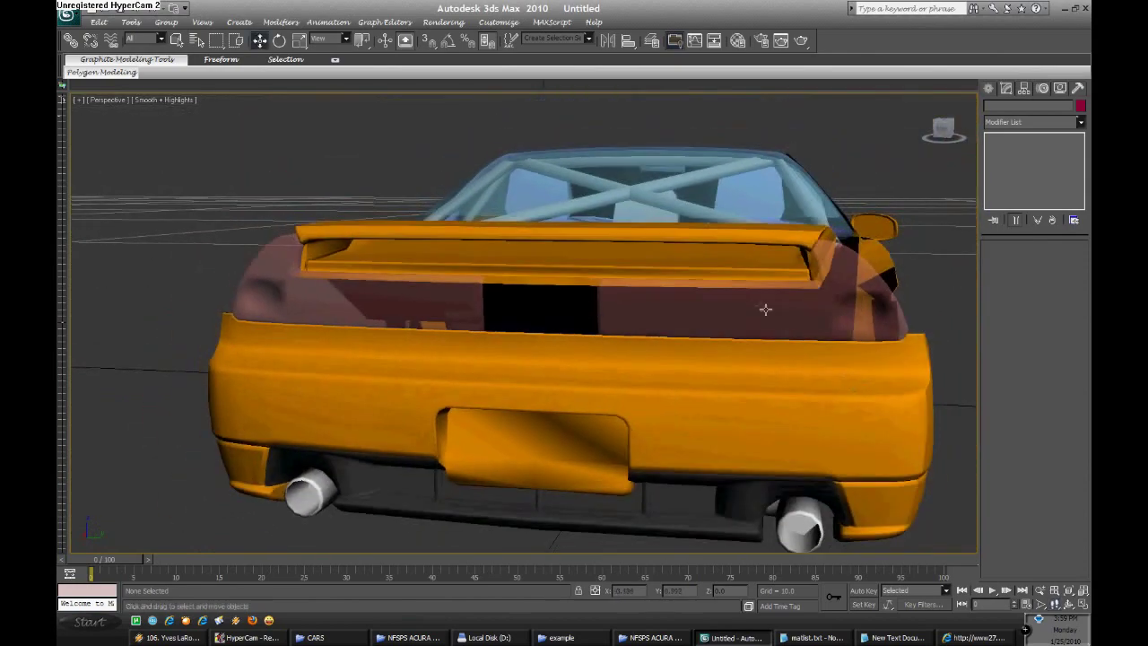
left_click(763, 308)
right_click(758, 309)
left_click(741, 326)
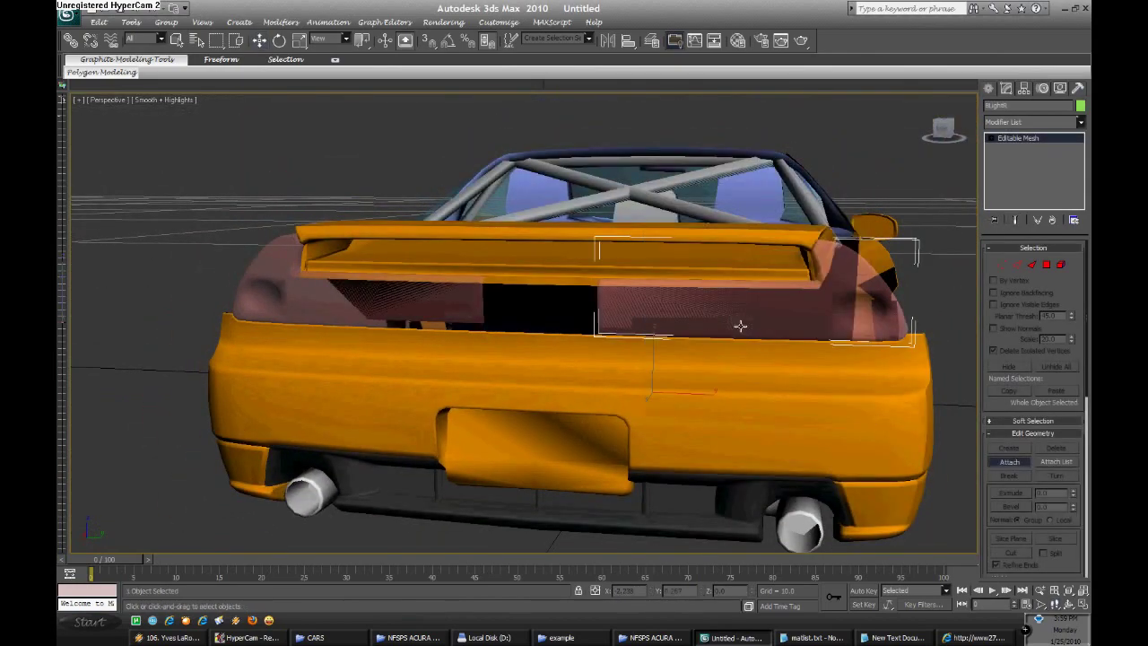
left_click(422, 308)
left_click(259, 40)
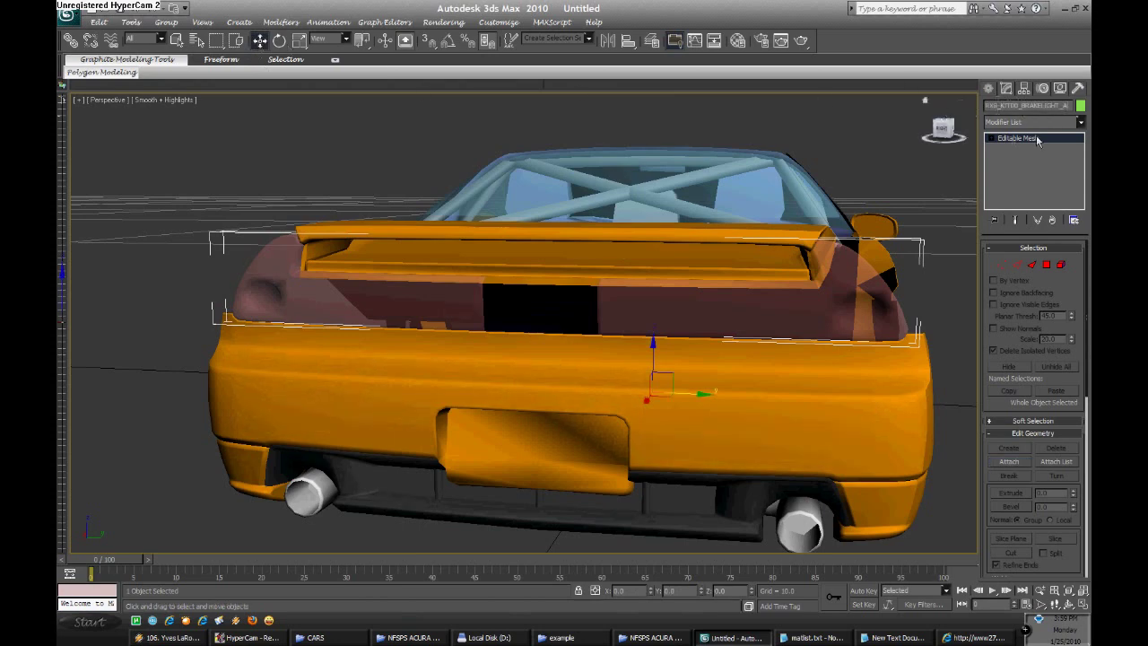
right_click(772, 311)
left_click(842, 291)
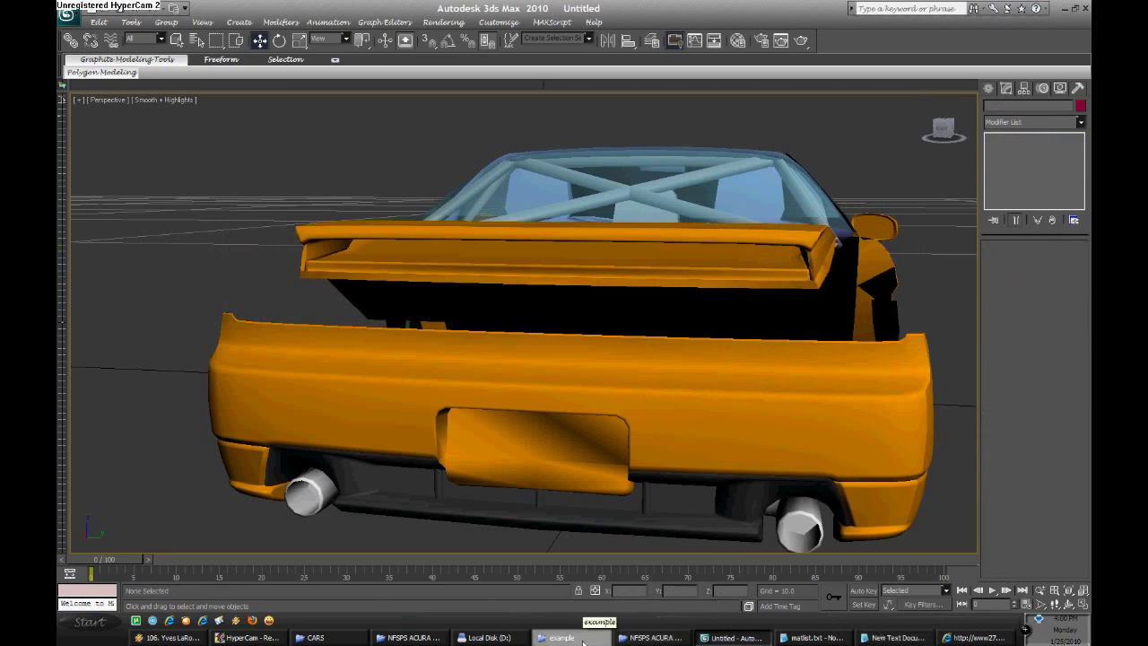
Put the RX8_KIT00_FRONT_BUMPER_A file name into edit mode to take its name
left_click(652, 637)
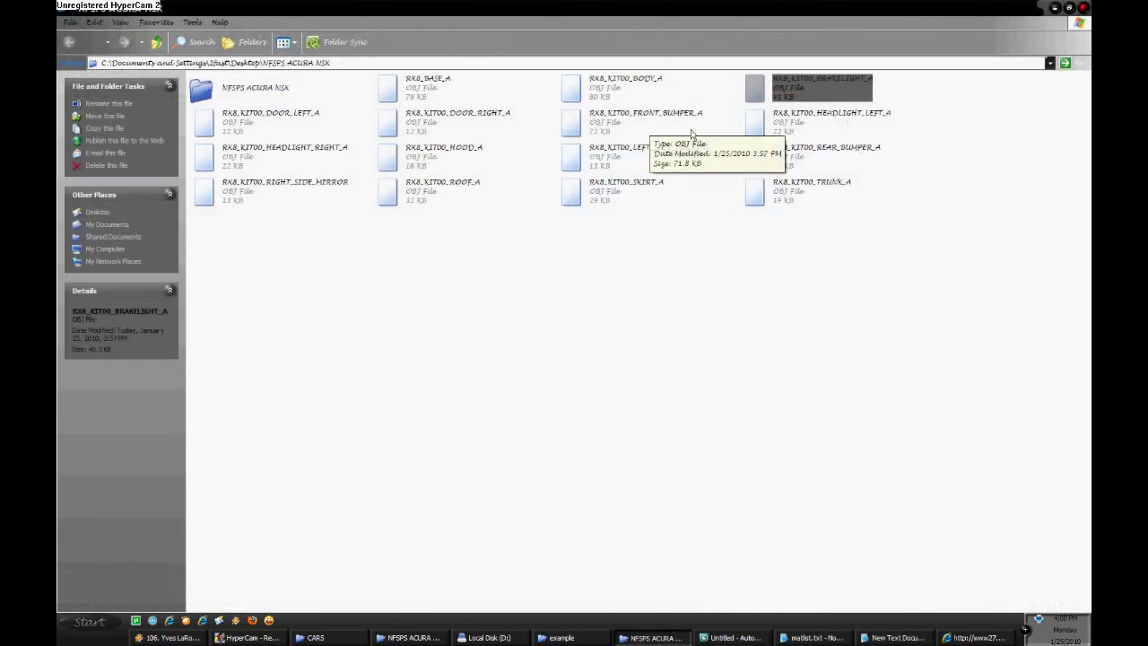
left_click(644, 119)
right_click(616, 129)
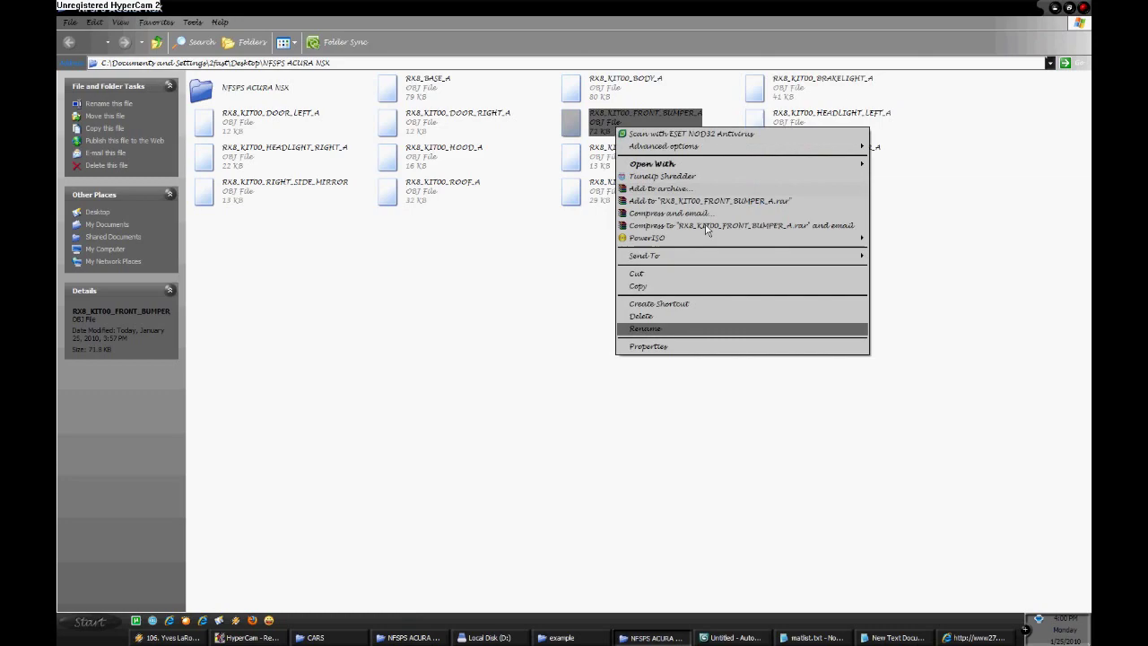
left_click(716, 330)
left_click(769, 633)
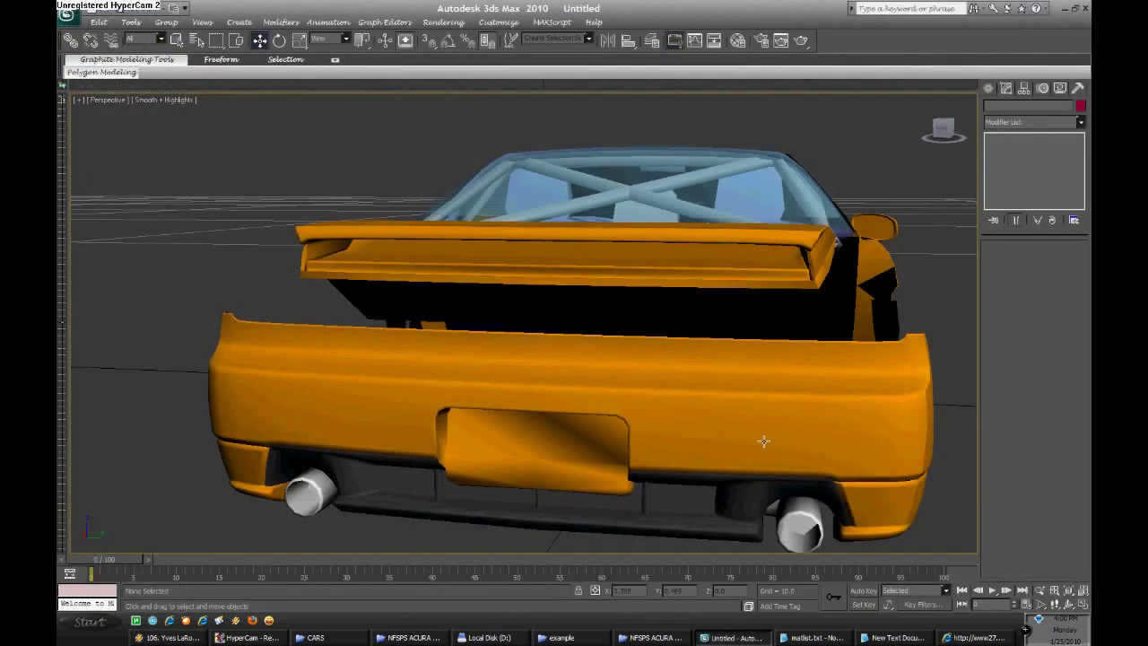
Attach the two lower front pieces to the front bumper, accepting the attach options
scroll(778, 418, "up", 5)
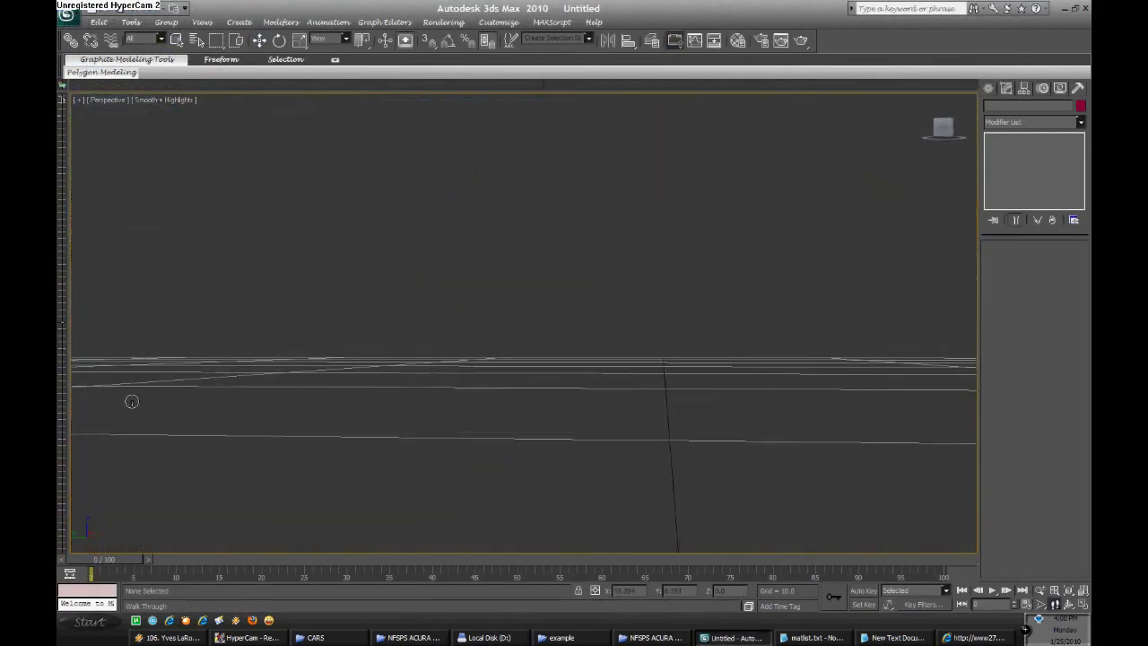
scroll(131, 400, "up", 2)
scroll(131, 400, "down", 3)
scroll(126, 404, "up", 3)
scroll(124, 407, "down", 3)
key("w")
left_click(385, 394)
right_click(386, 394)
left_click(371, 413)
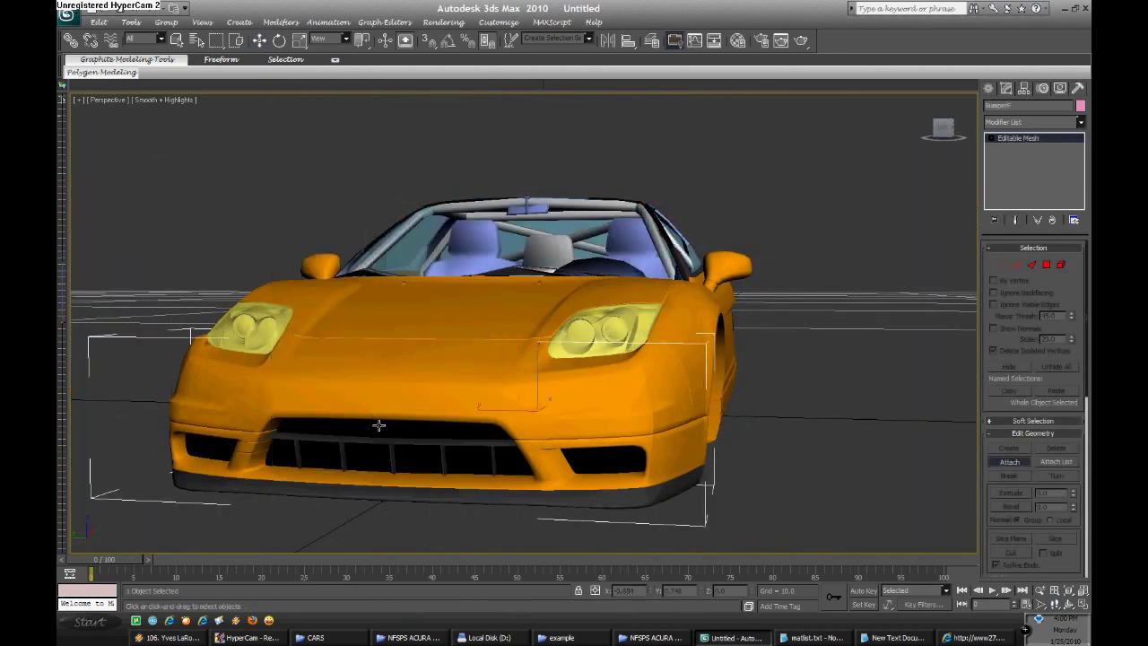
left_click(404, 417)
left_click(637, 297)
left_click(392, 449)
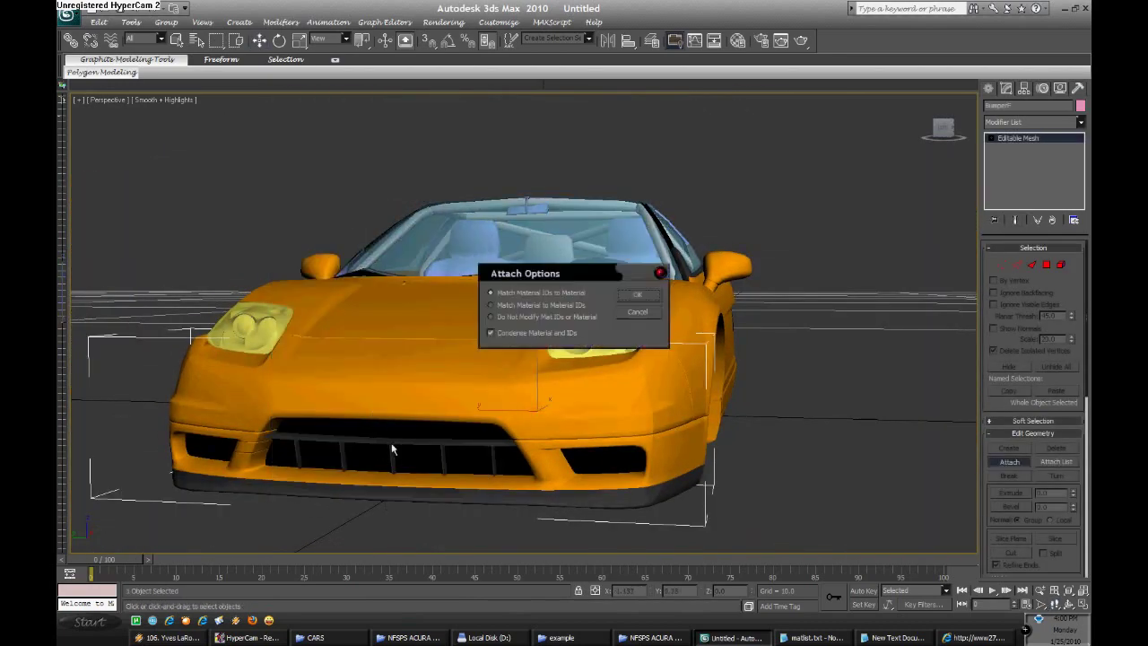
left_click(637, 298)
Check the merged bumper with a cancelled move, hide it, and select the LEFT_SIDE_MIRROR file
left_click(260, 41)
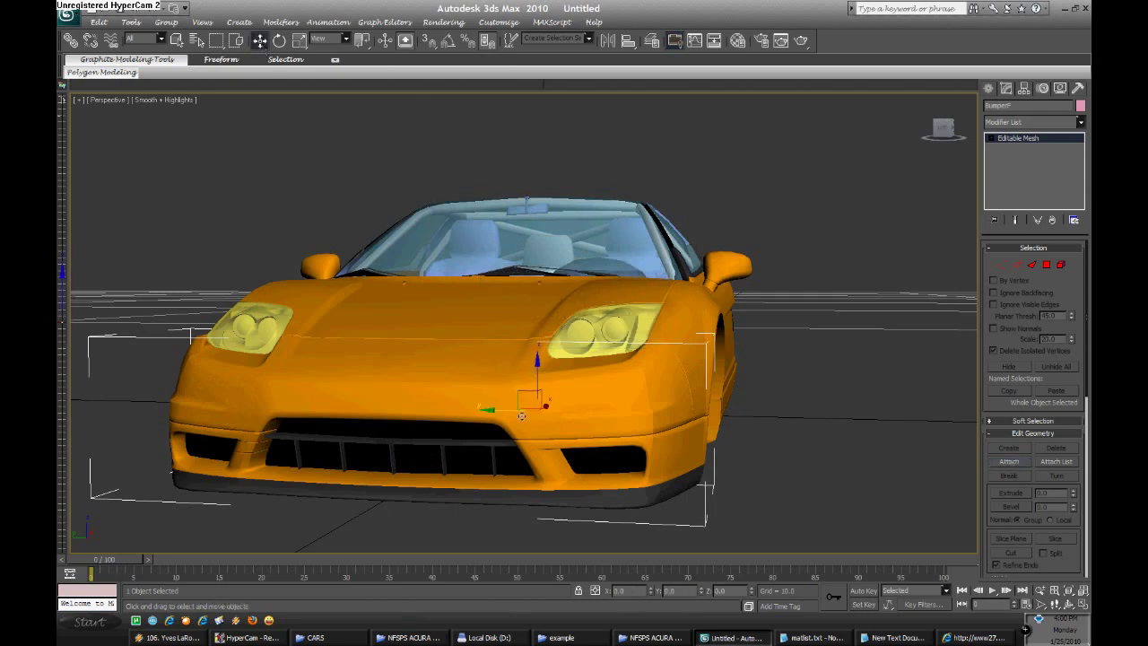
left_click_drag(536, 359, 558, 286)
right_click(558, 286)
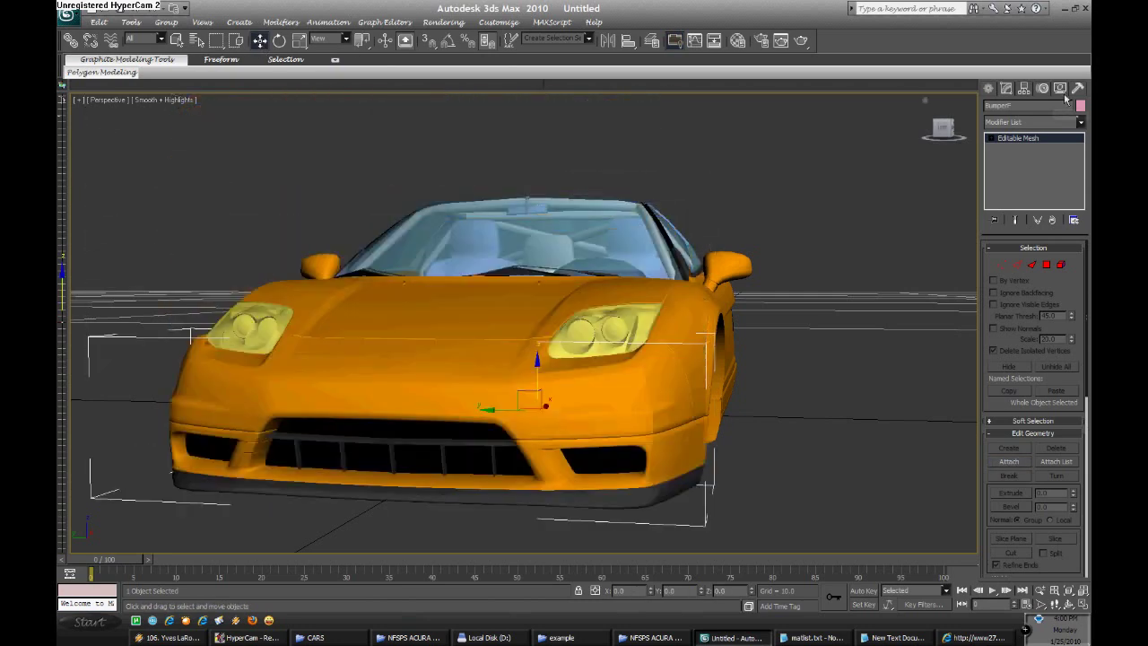
right_click(653, 408)
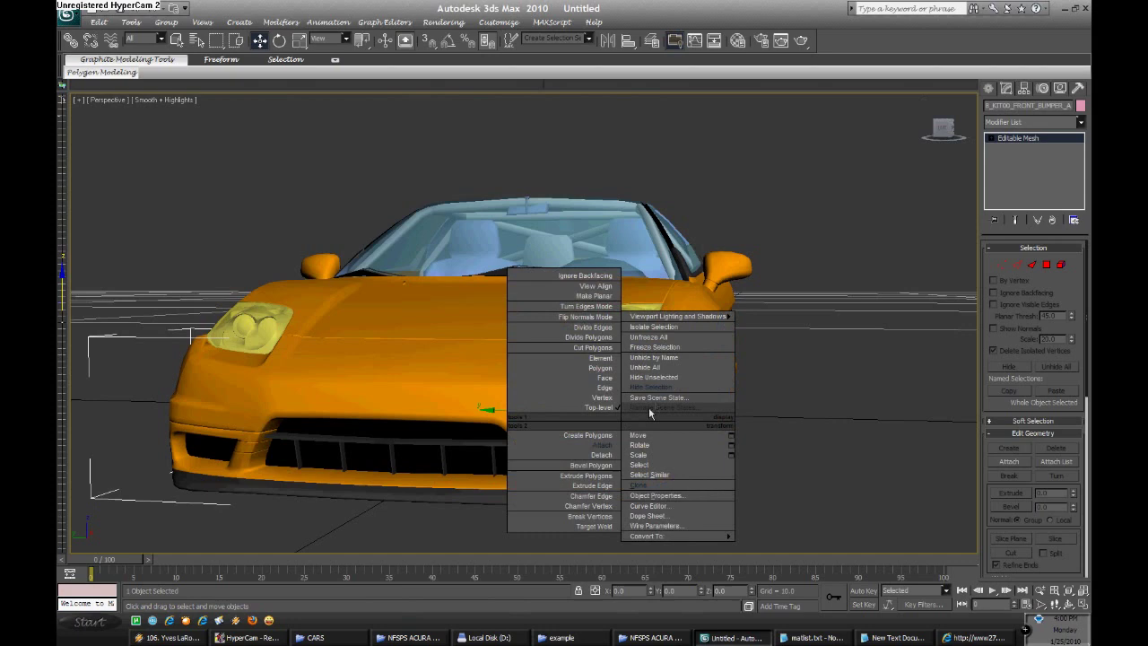
left_click(663, 399)
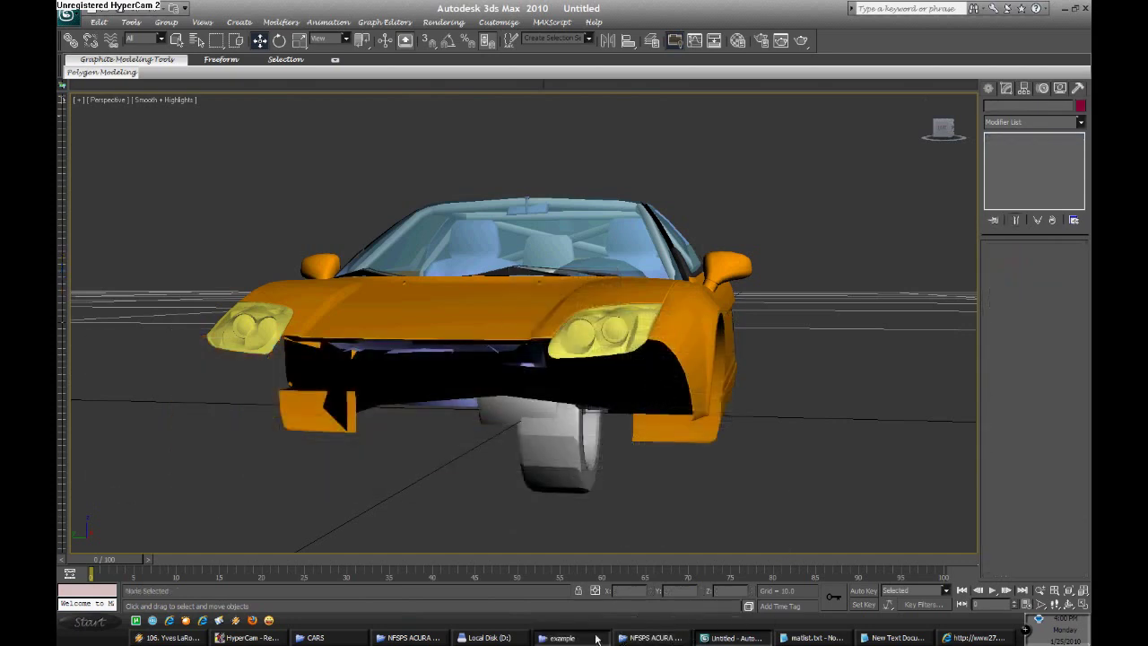
left_click(651, 637)
left_click(695, 158)
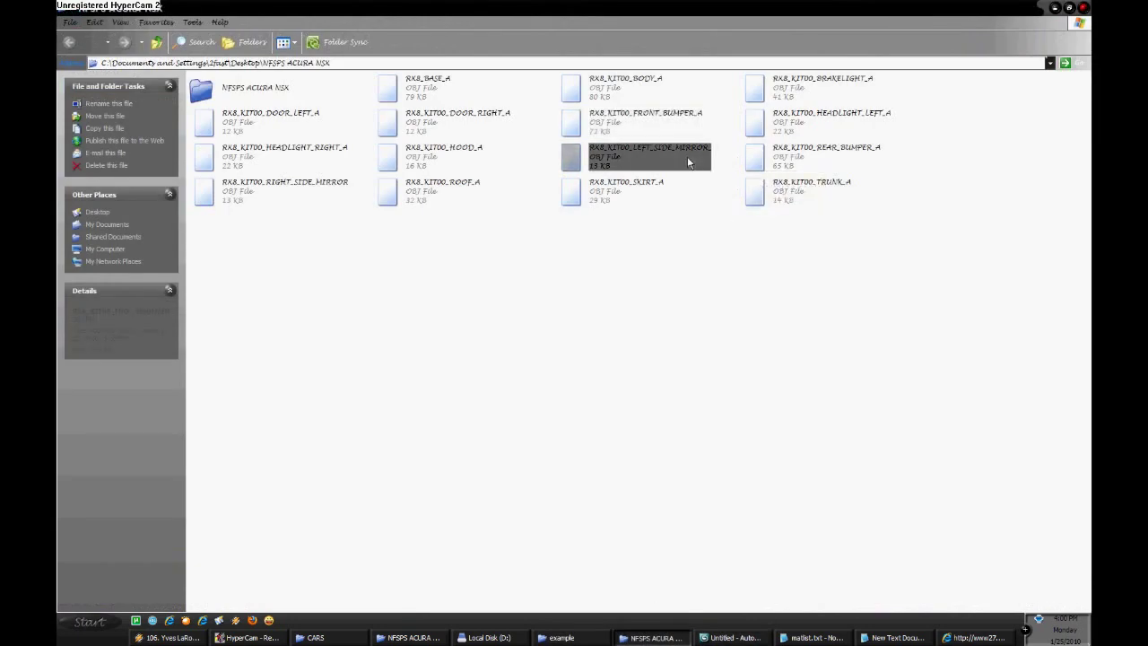
Take the RX8_KIT00_LEFT_SIDE_MIRROR file name and hide the left mirror
right_click(693, 156)
left_click(775, 358)
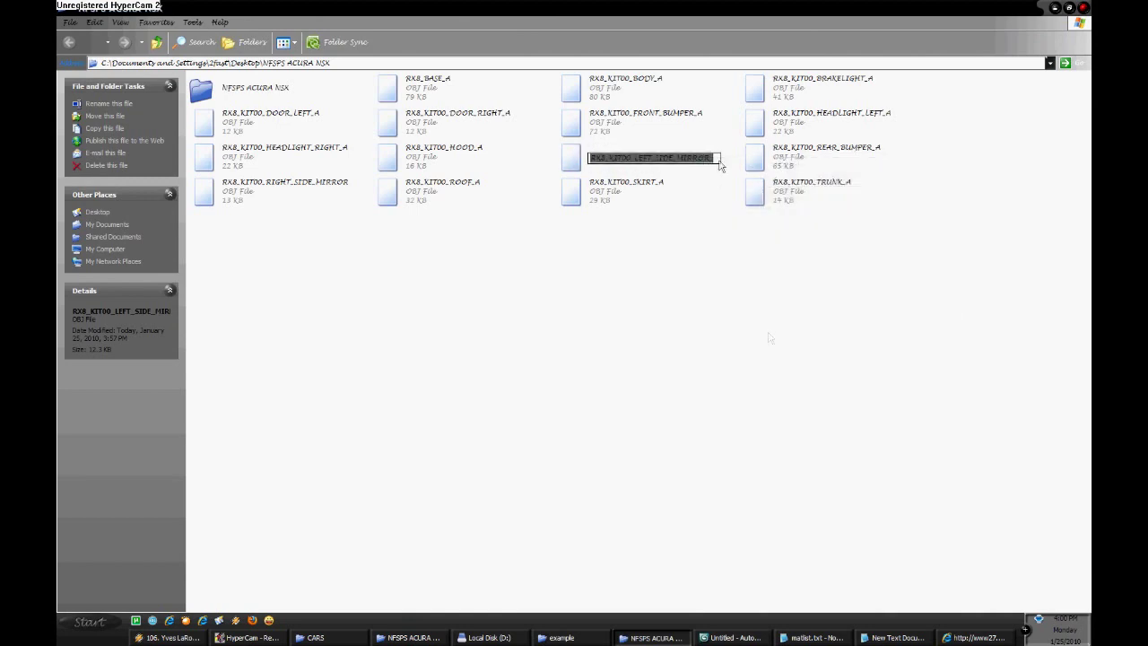
type("_A")
left_click_drag(723, 158, 546, 139)
left_click(733, 637)
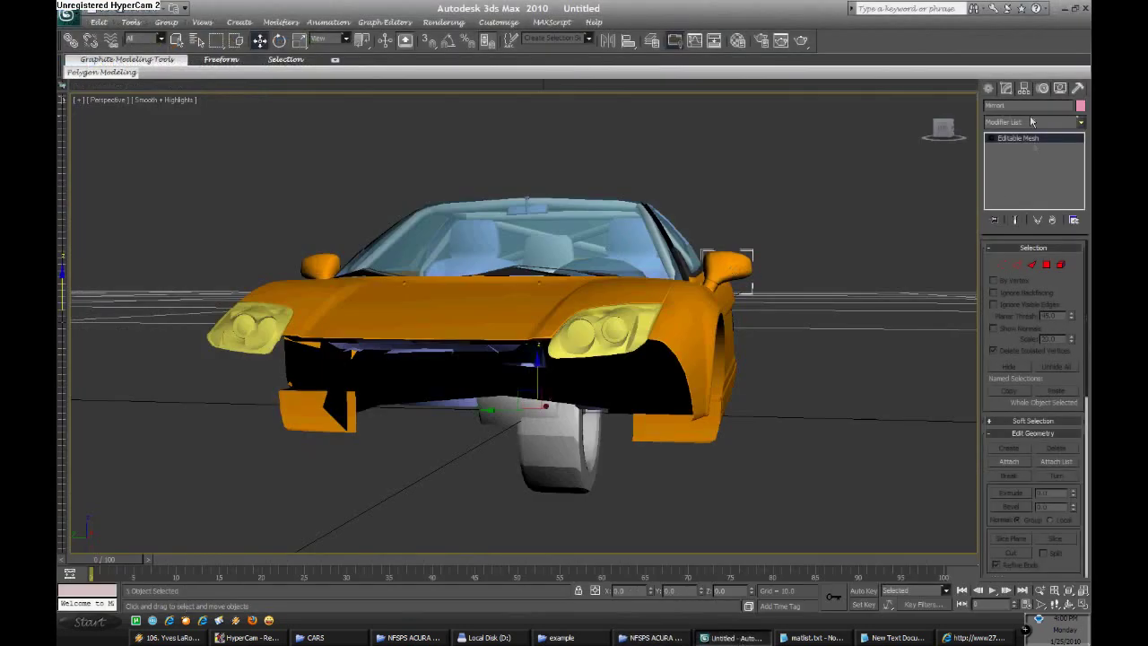
right_click(733, 268)
left_click(780, 244)
Hide the second mirror, then bring up the RX8_KIT00_SKIRT_A file's options
left_click(653, 636)
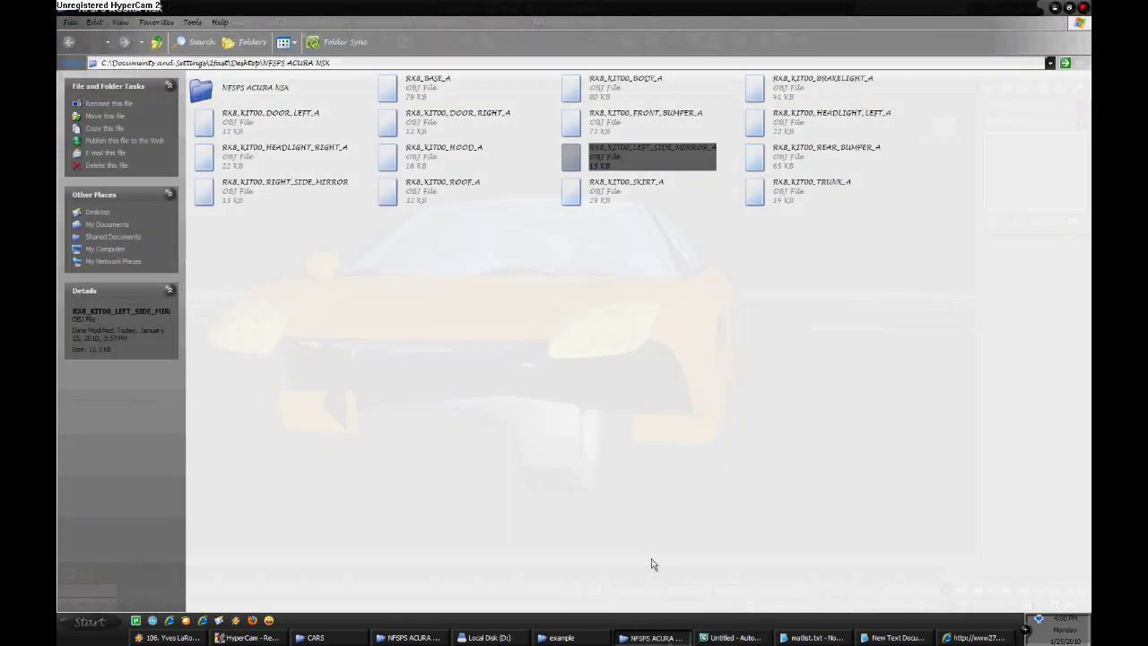
right_click(314, 152)
left_click(371, 359)
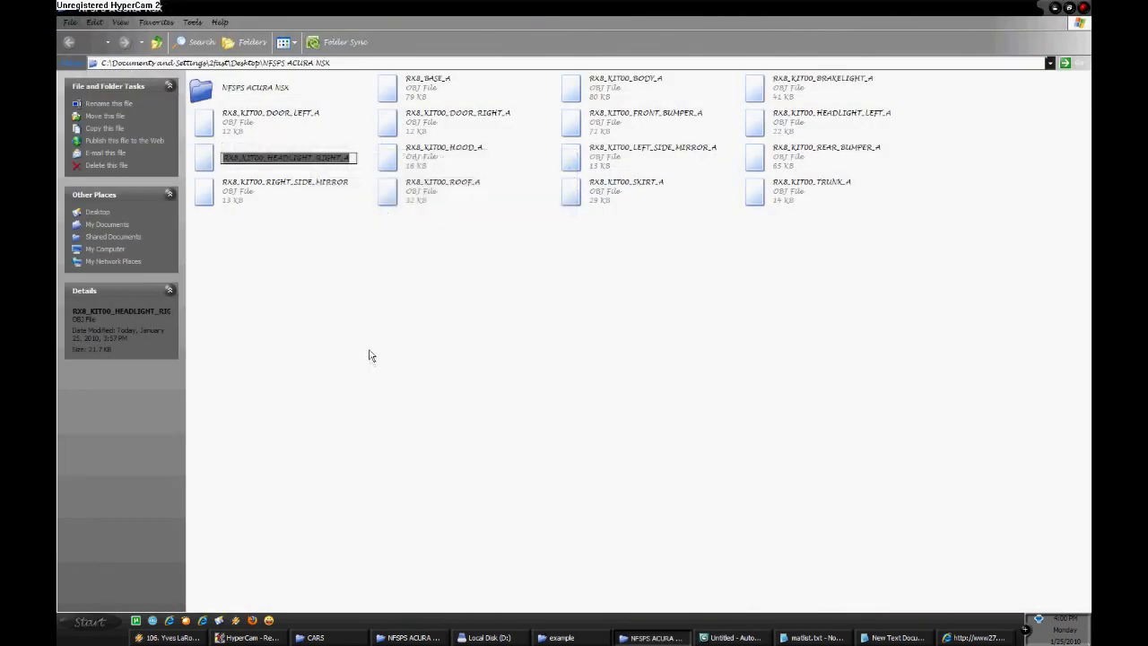
left_click(733, 637)
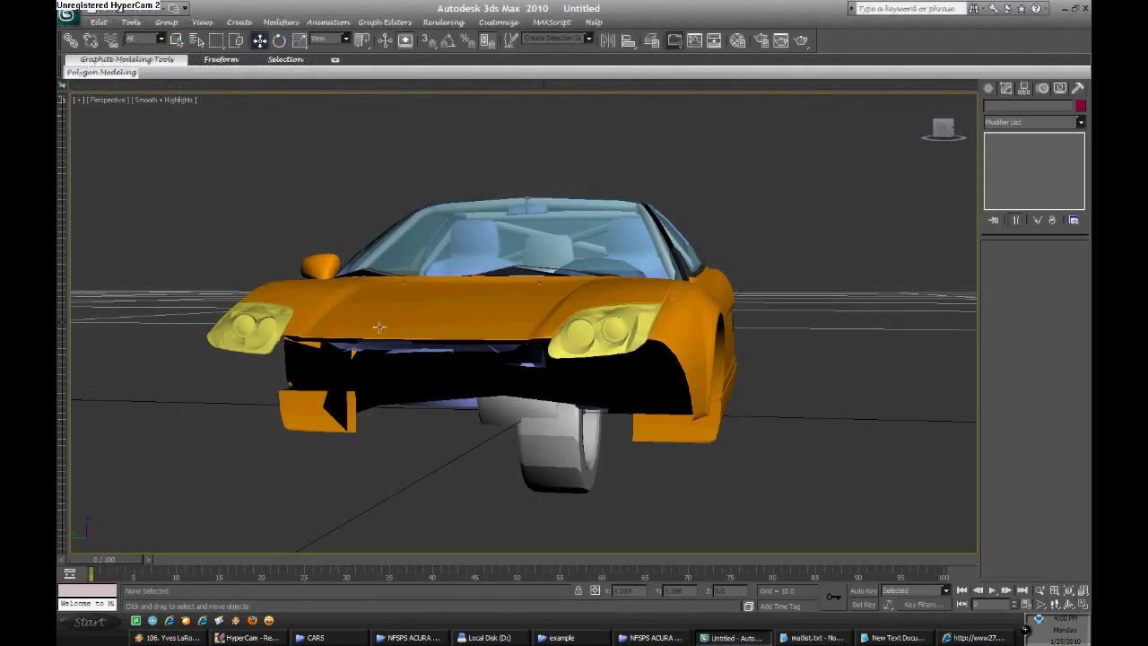
left_click(325, 275)
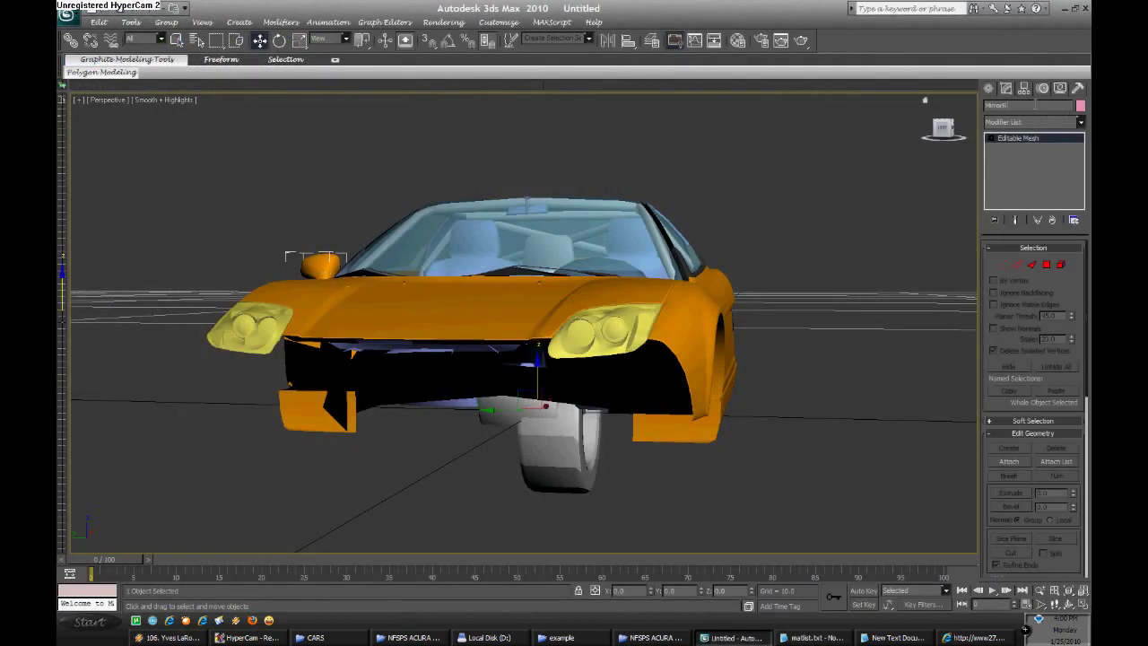
right_click(323, 255)
left_click(339, 238)
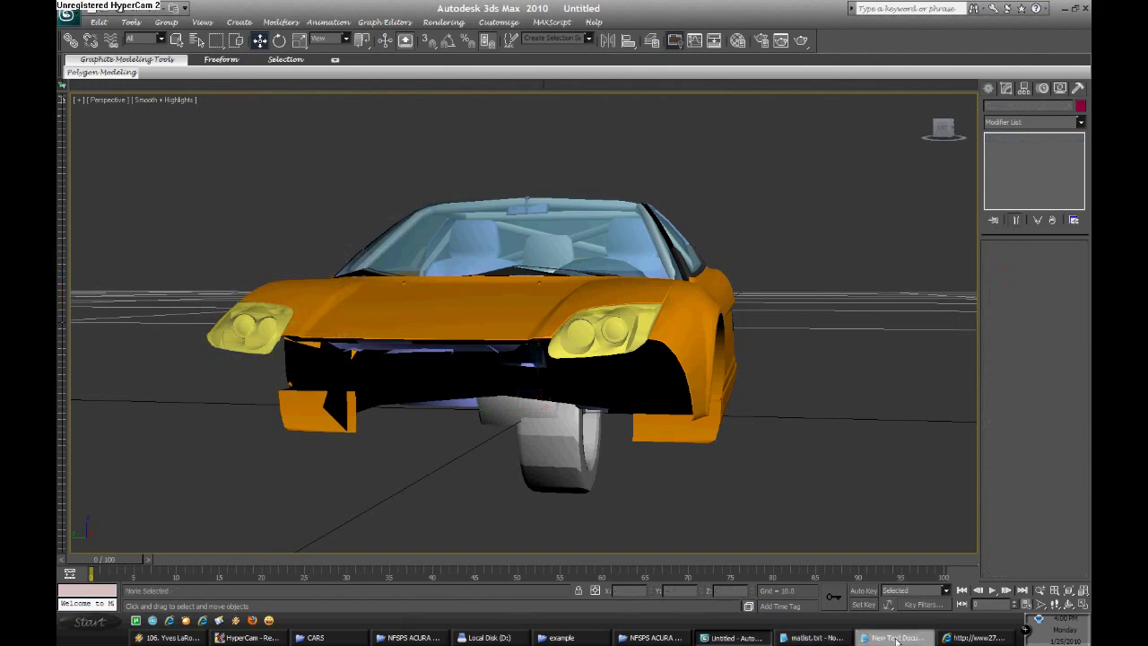
left_click(650, 638)
right_click(618, 201)
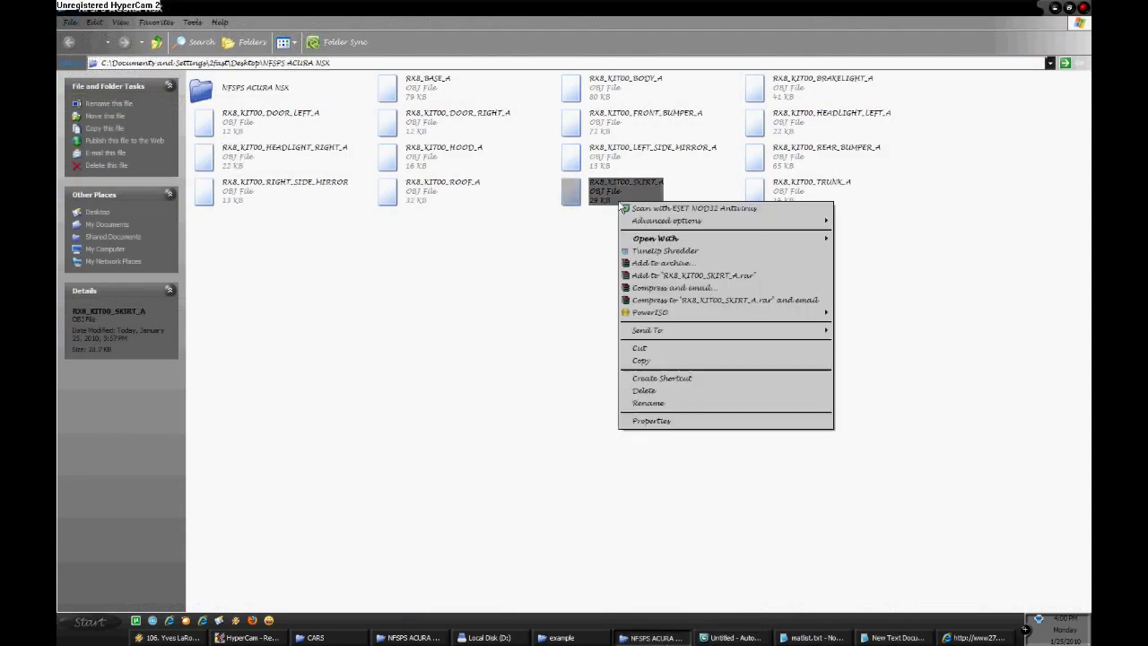
Join the right and left lower skirt pieces into one object and hide it
left_click(687, 395)
left_click(735, 637)
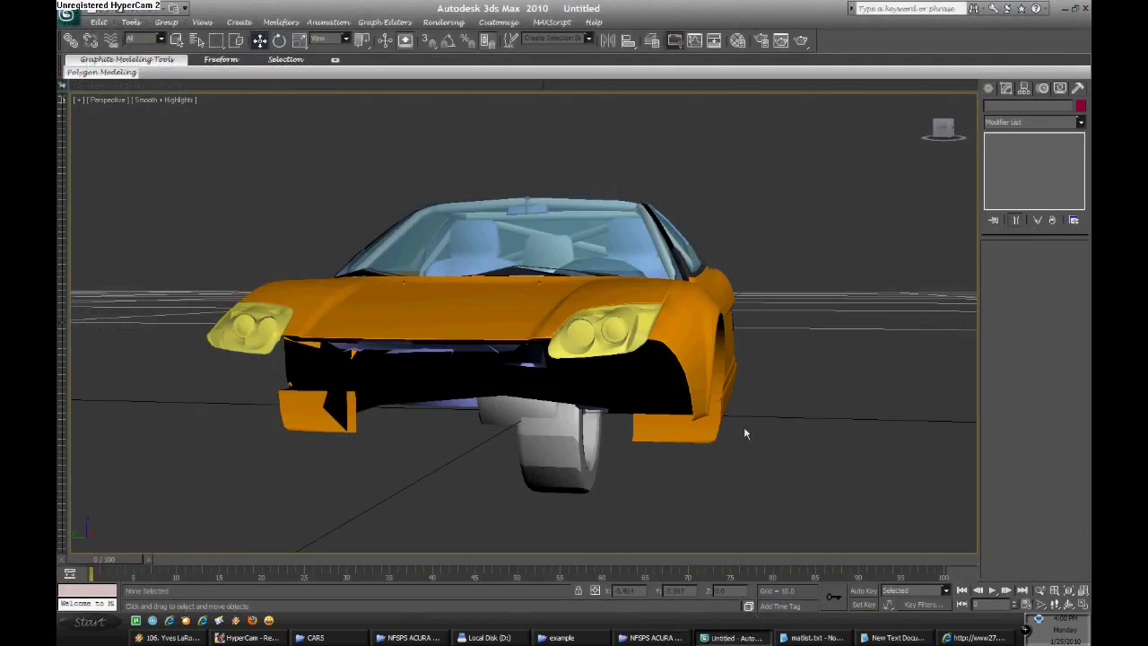
left_click_drag(722, 427, 724, 451)
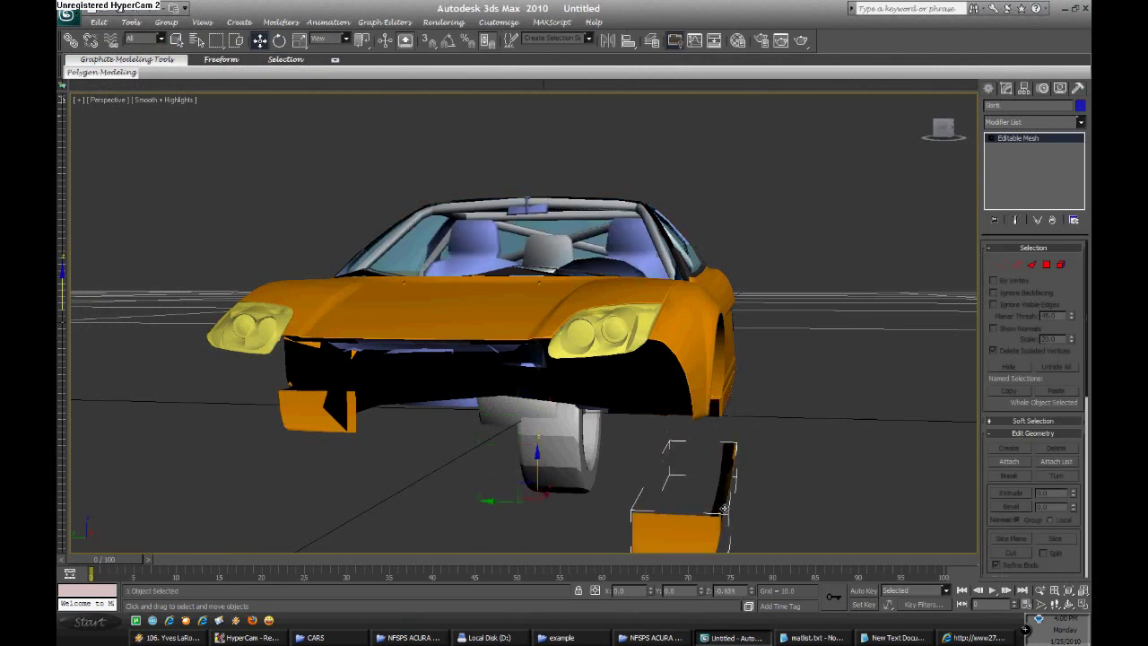
right_click(723, 451)
left_click(659, 359)
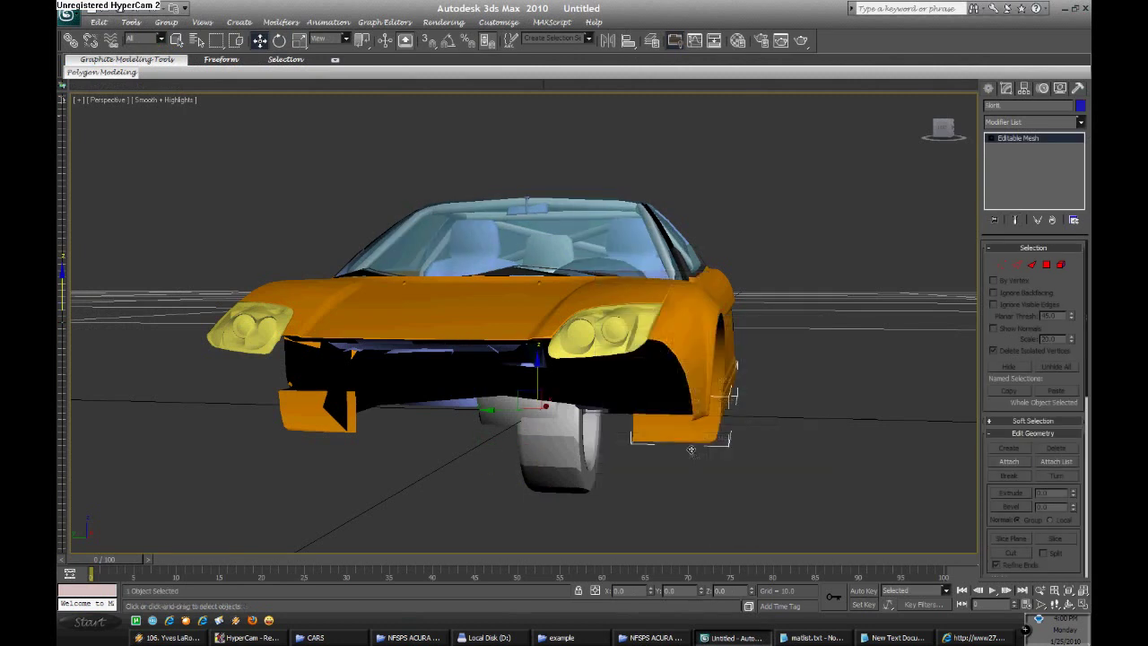
left_click(281, 411)
left_click(259, 40)
left_click_drag(708, 428, 709, 538)
right_click(708, 538)
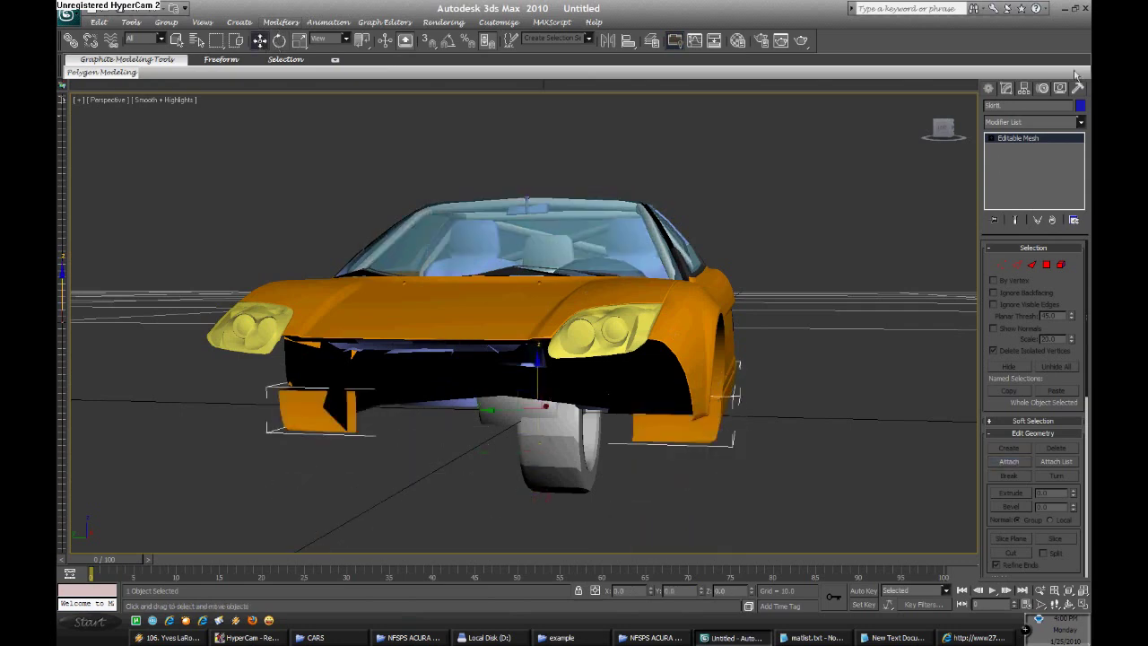
right_click(725, 427)
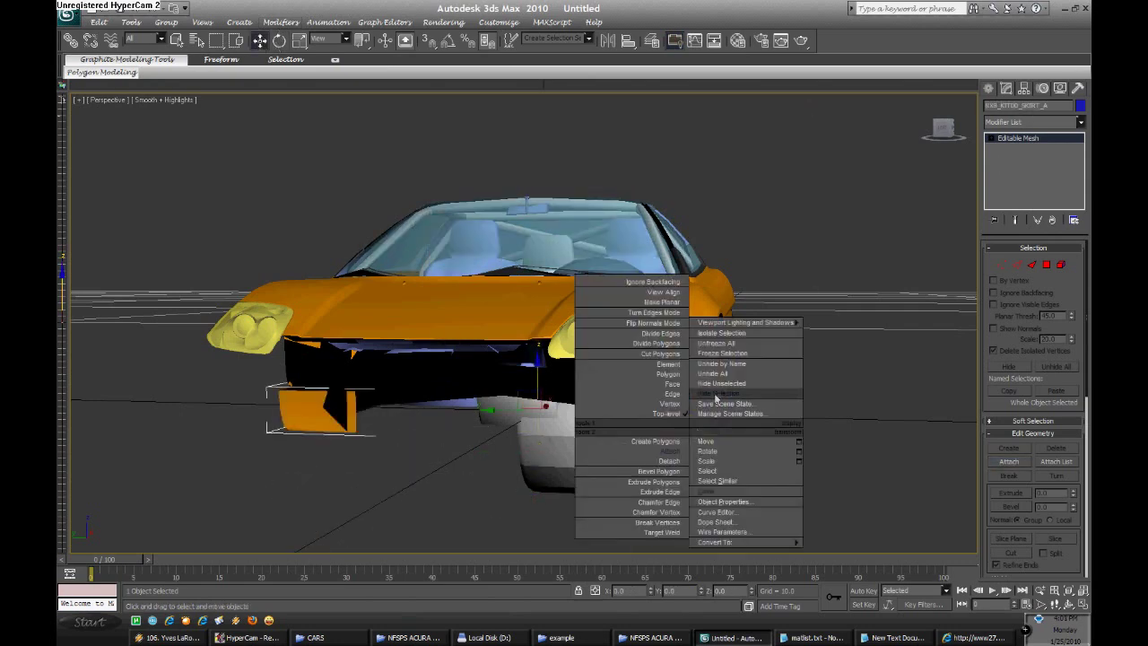
left_click(719, 387)
Put the RX8_KIT00_HOOD_A file name into edit mode to take its name
left_click(652, 636)
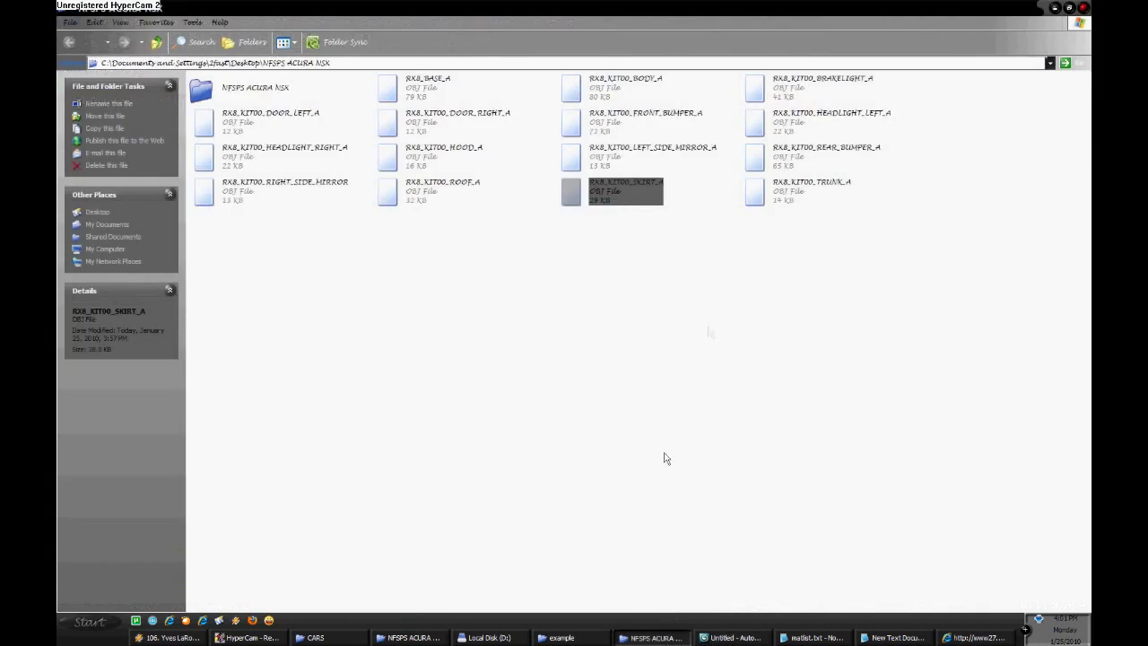
right_click(385, 148)
left_click(483, 364)
left_click(730, 636)
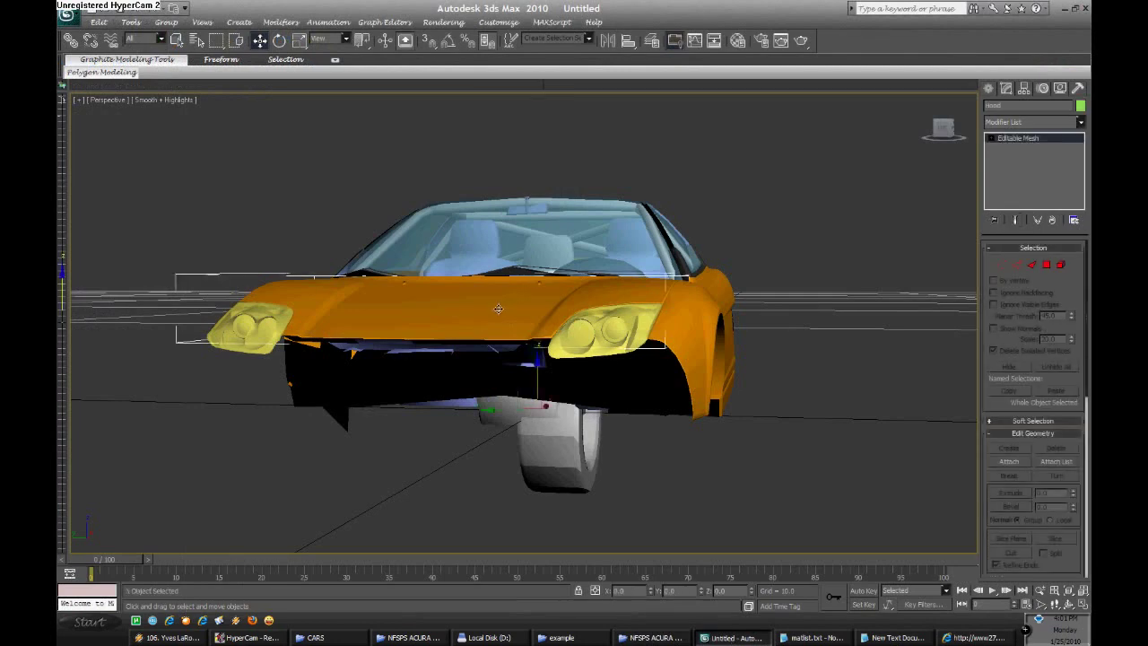
Test-lift the hood, undo the move, hide it, and pick the RX8_KIT00_DOOR_LEFT_A file
left_click_drag(498, 308, 517, 208)
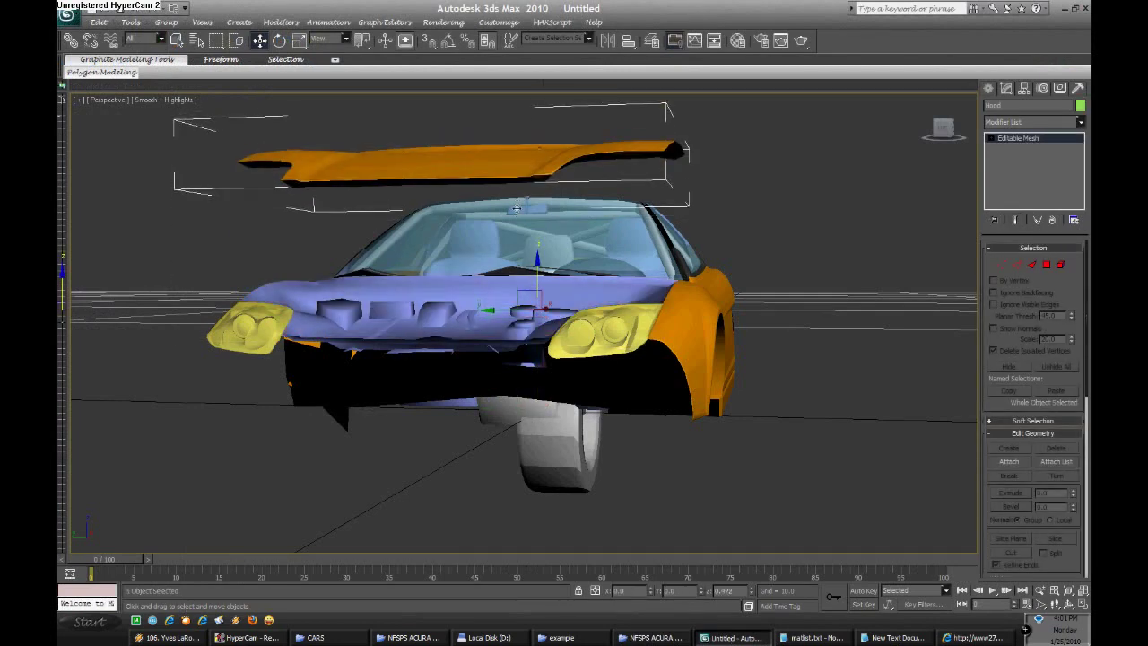
key("ctrl+z")
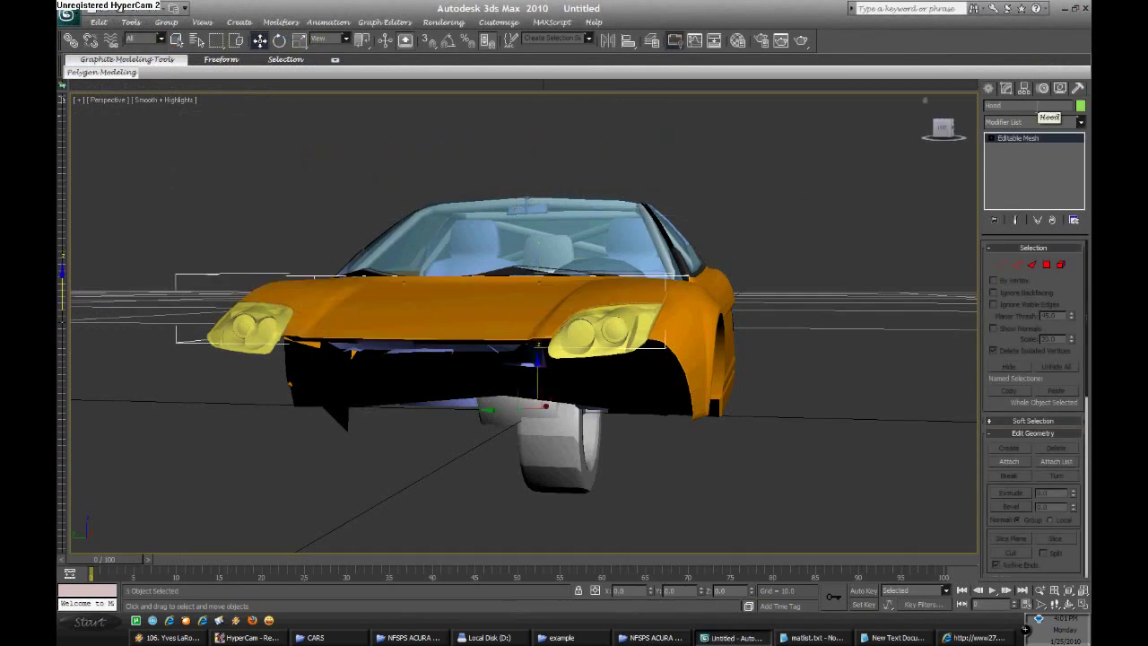
right_click(532, 309)
left_click(574, 283)
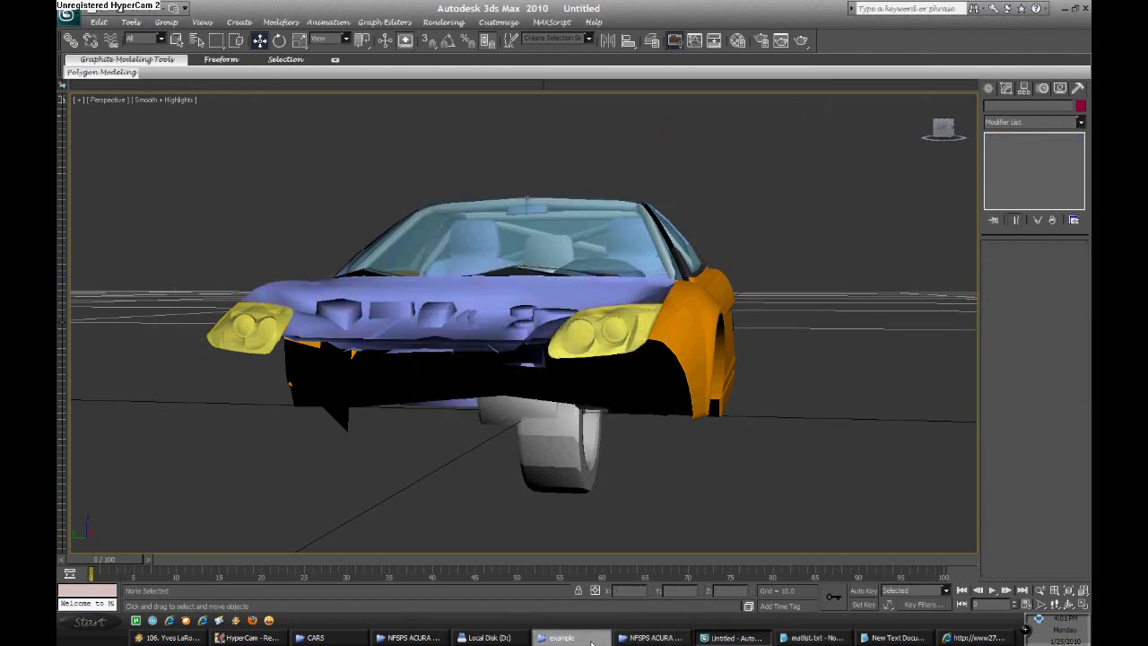
left_click(668, 637)
left_click(315, 131)
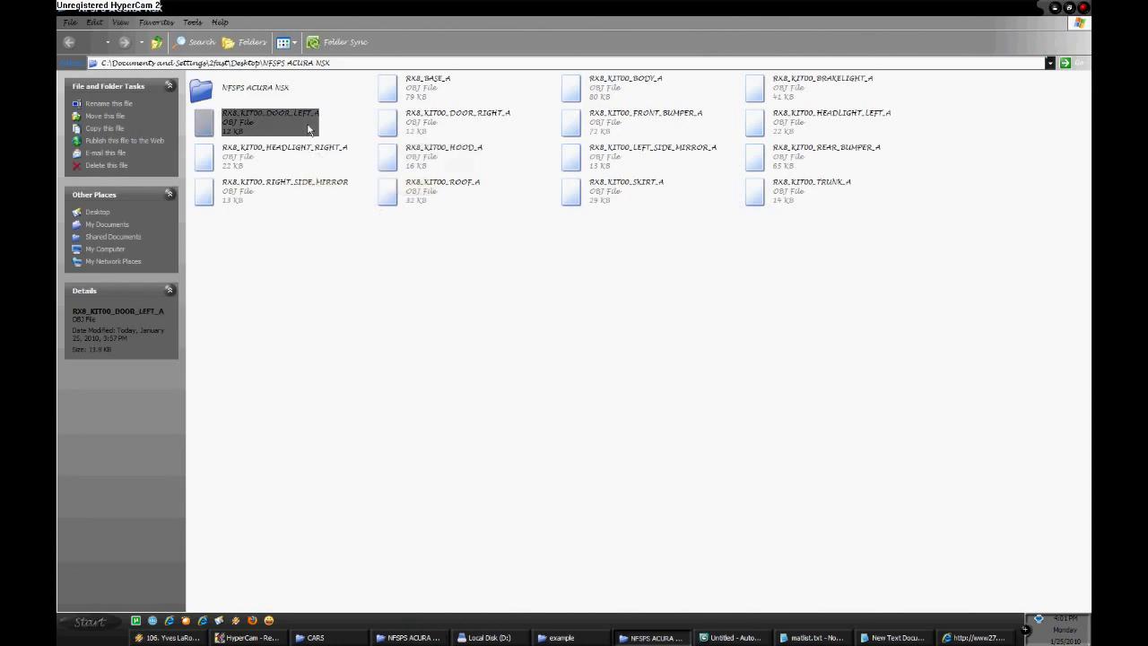
Take the RX8_KIT00_DOOR_LEFT_A file name from the parts folder
right_click(302, 123)
left_click(389, 324)
left_click(730, 638)
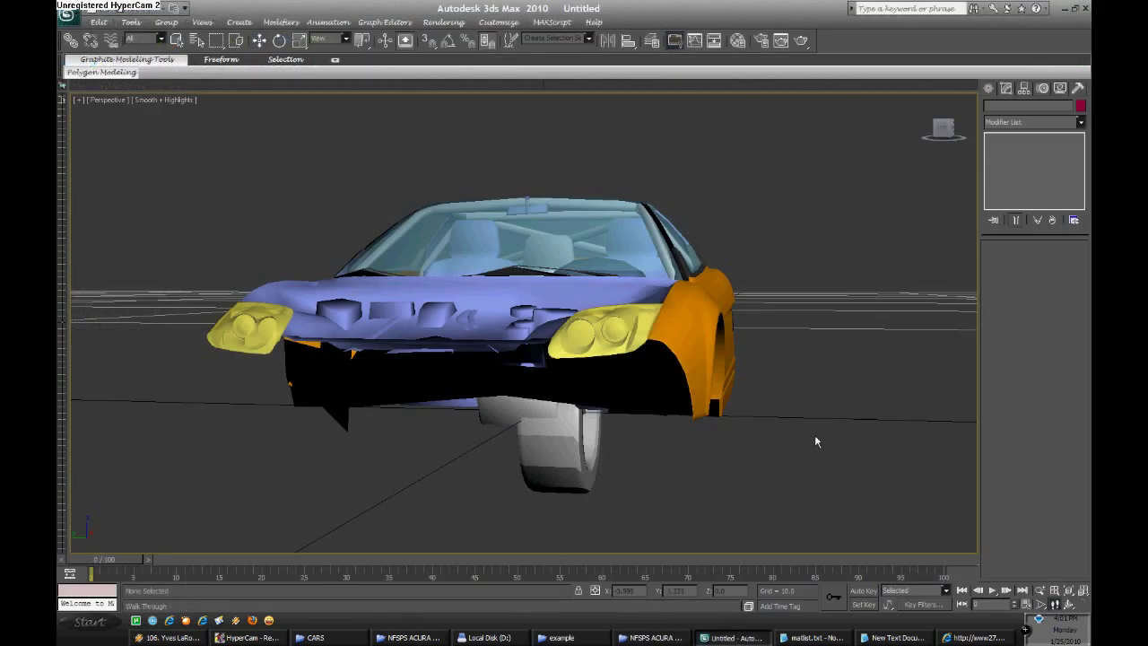
Attach two adjoining pieces to the left door and hide the finished door
mouse_move(814, 433)
left_mouse_down()
mouse_move(668, 432)
mouse_move(679, 436)
left_mouse_up()
left_click(502, 385)
right_click(565, 363)
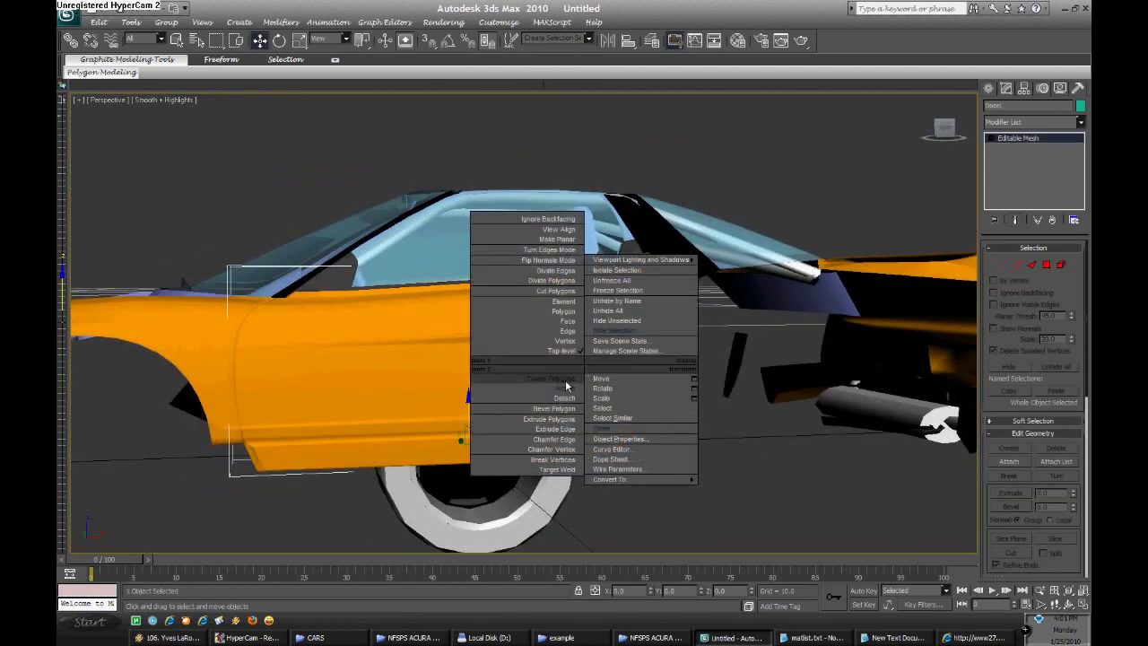
left_click(581, 377)
left_click(633, 259)
left_click(637, 297)
left_click(555, 263)
left_click(631, 297)
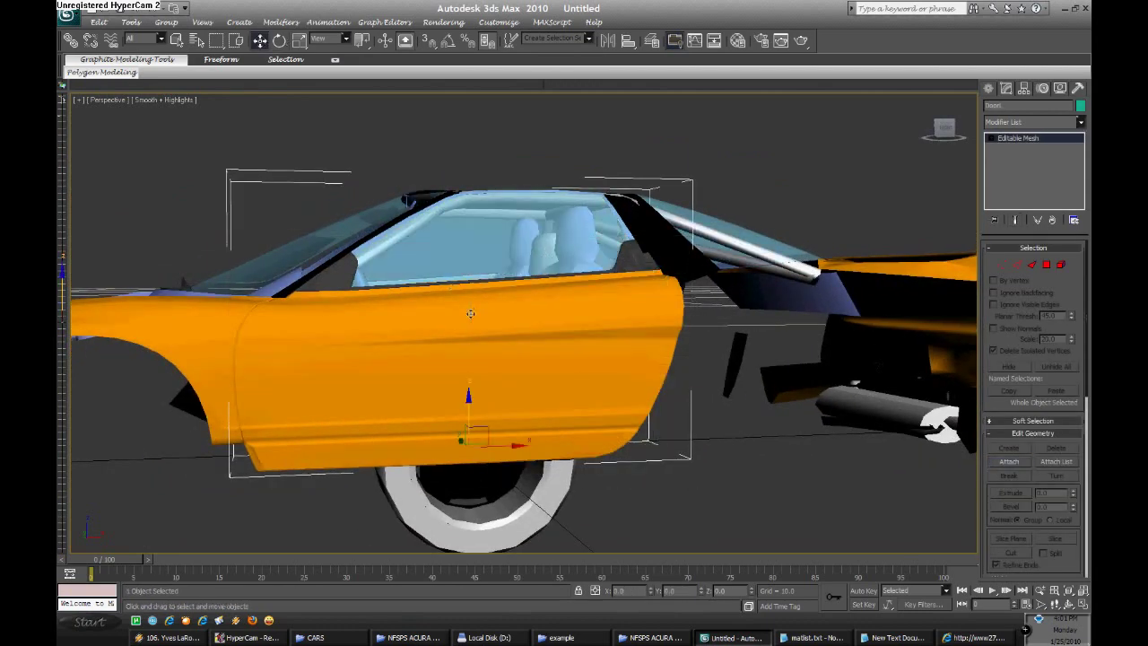
right_click(462, 399)
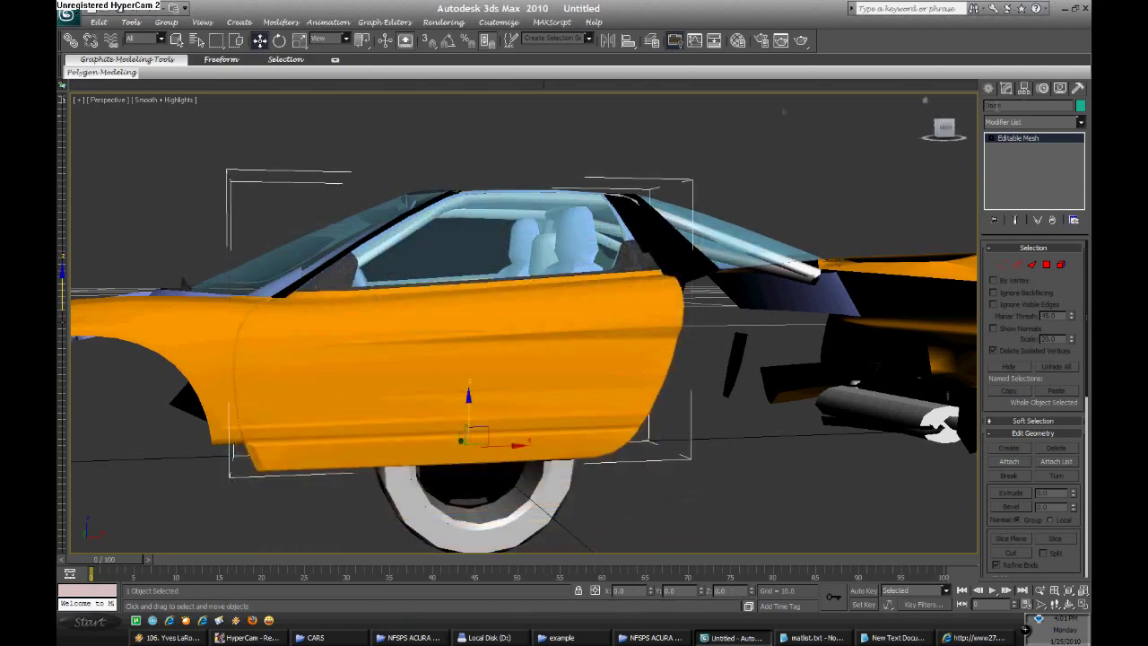
right_click(561, 359)
left_click(599, 336)
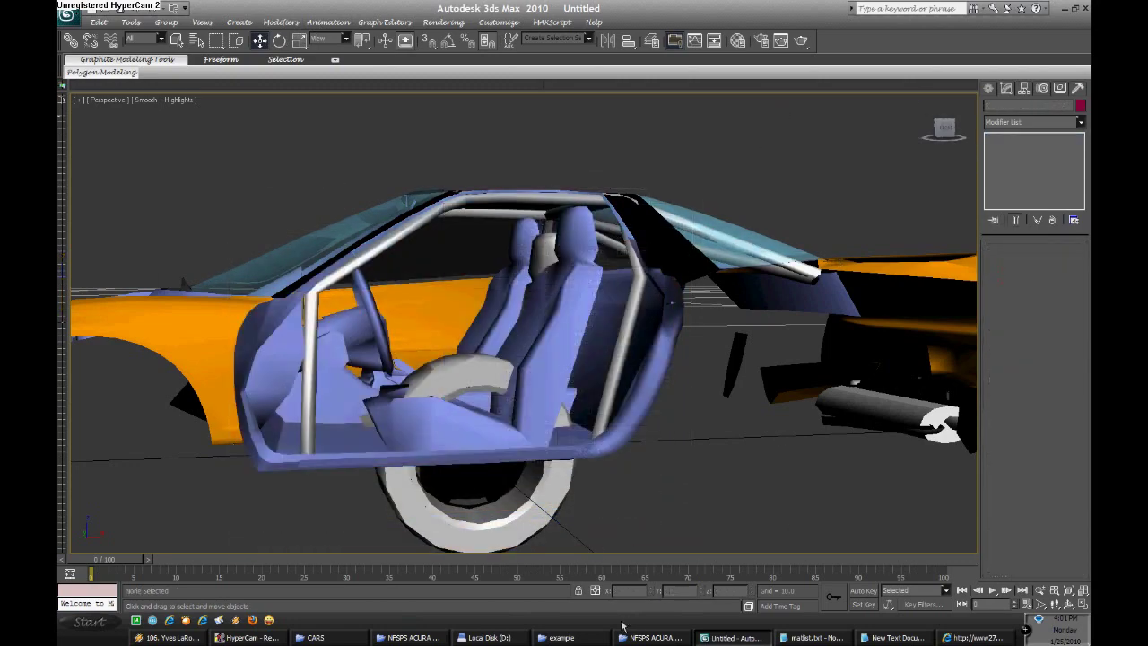
Take the RX8_KIT00_DOOR_RIGHT_A file name from the parts folder
left_click(627, 635)
right_click(450, 117)
left_click(537, 321)
left_click(731, 636)
Attach an adjoining piece and the window glass to the right door, then hide it
scroll(633, 414, "up", 3)
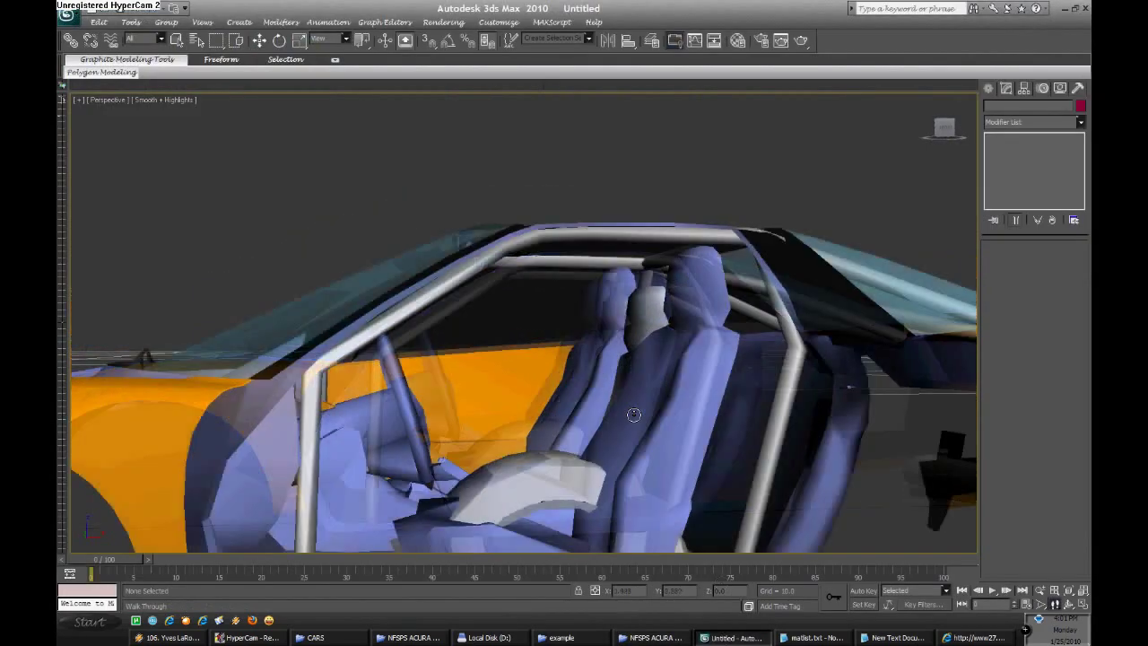
scroll(681, 412, "down", 5)
scroll(945, 404, "down", 3)
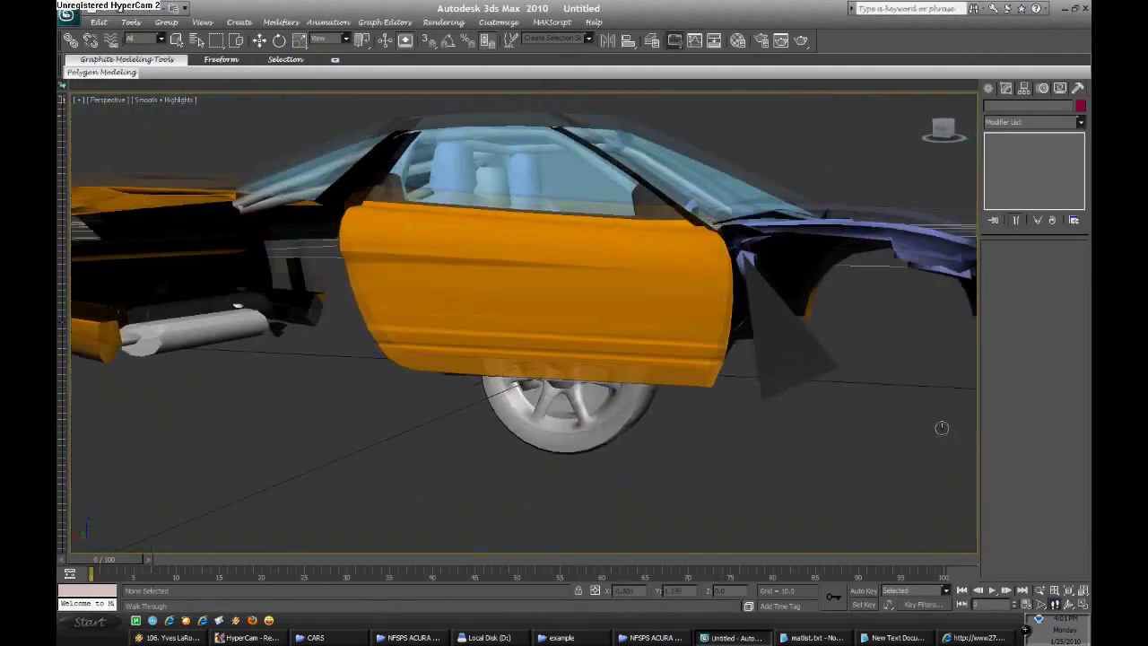
left_click(560, 255)
right_click(560, 255)
key("Escape")
left_click(389, 198)
left_click(635, 295)
left_click(537, 188)
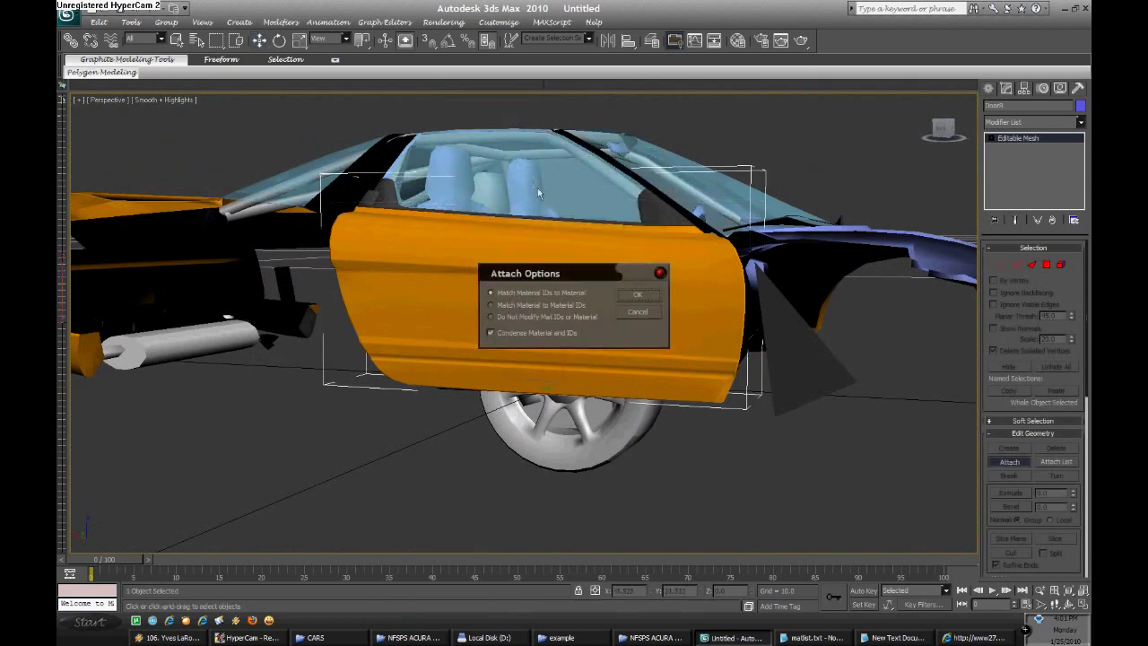
left_click(636, 295)
right_click(587, 285)
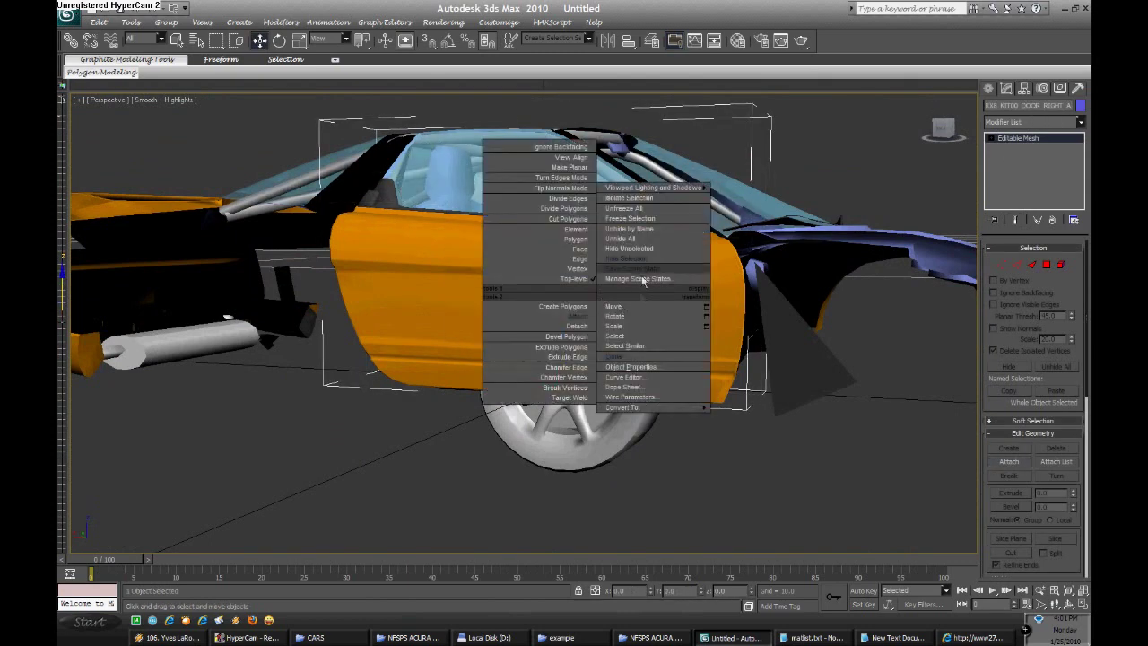
left_click(629, 275)
Take the RX8_KIT00_REAR_BUMPER_A file name and turn the view toward the car's rear
left_click(644, 632)
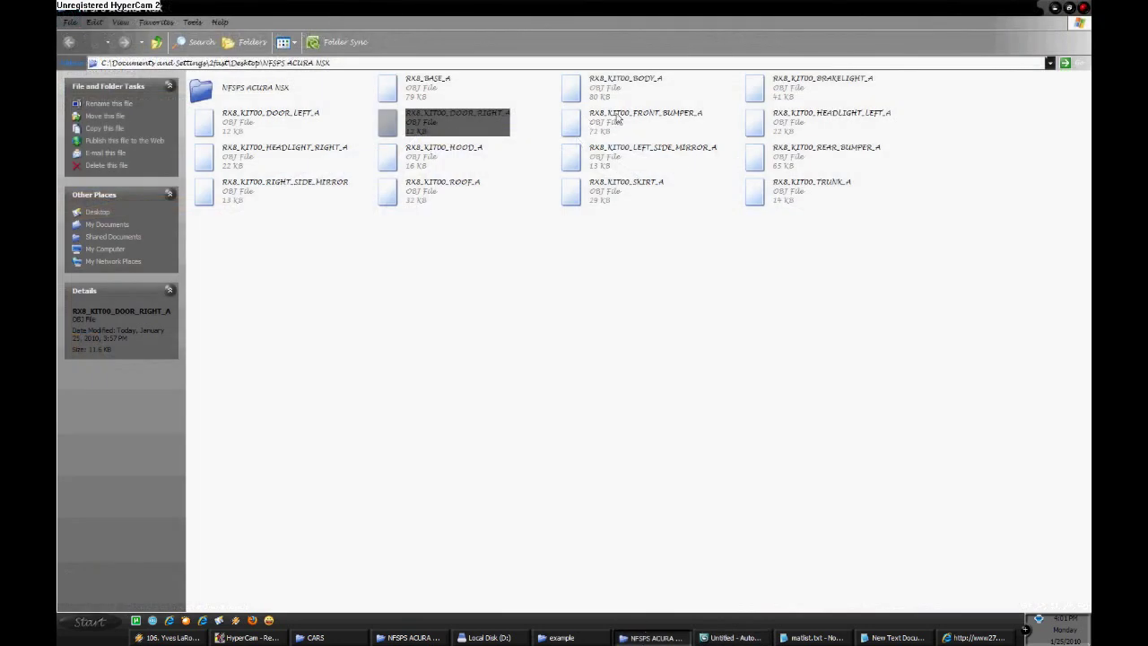
right_click(790, 153)
left_click(820, 354)
key("alt+Tab")
left_click_drag(683, 482, 809, 480)
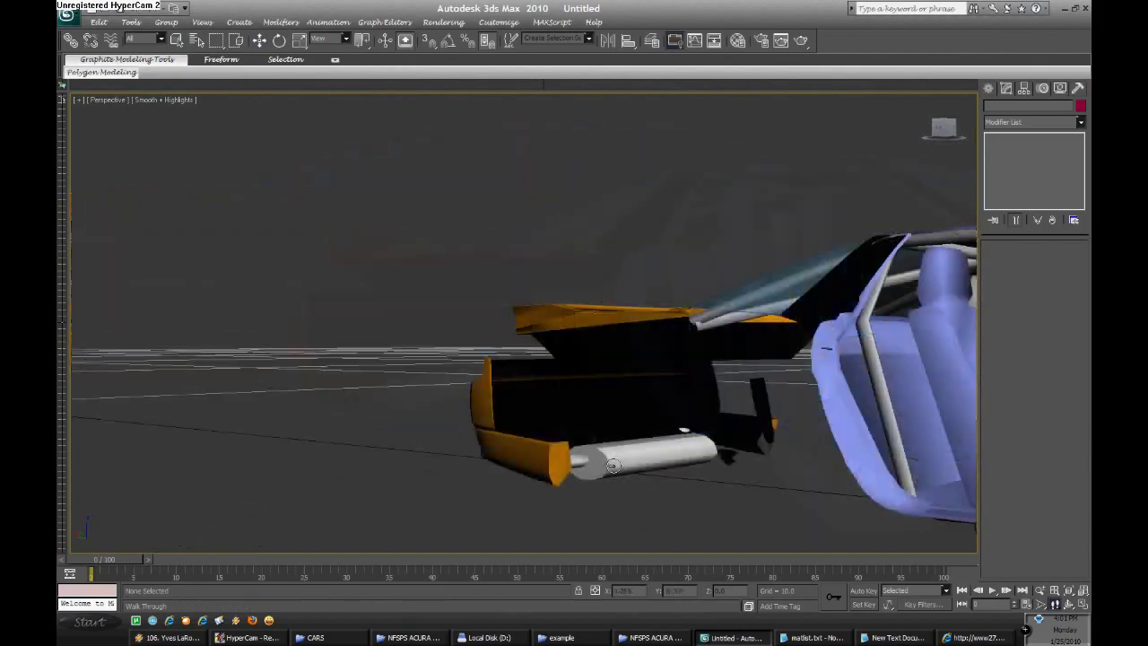